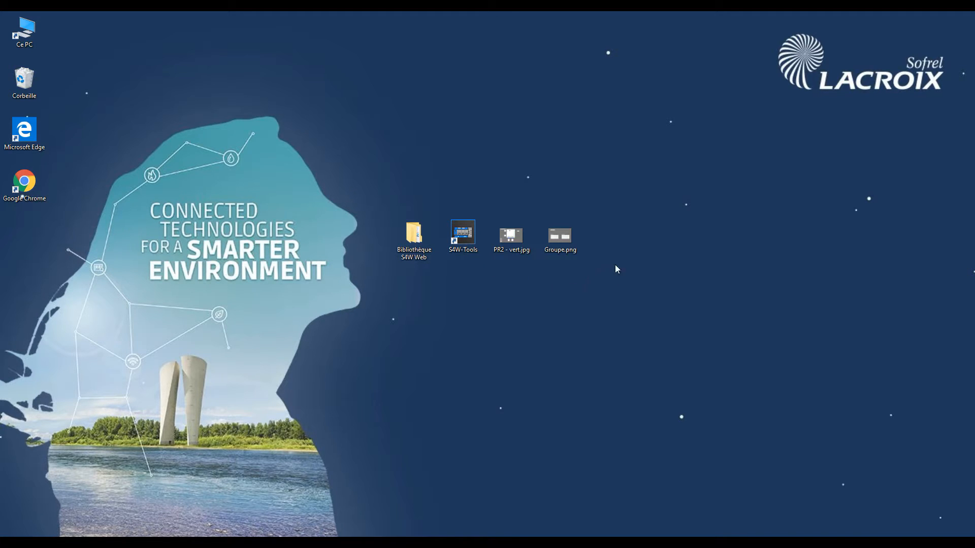
- Browse the BACKGROUND images in the 1366 768 folder of the Bibliothèque S4W Web library on the desktop
double_click(420, 249)
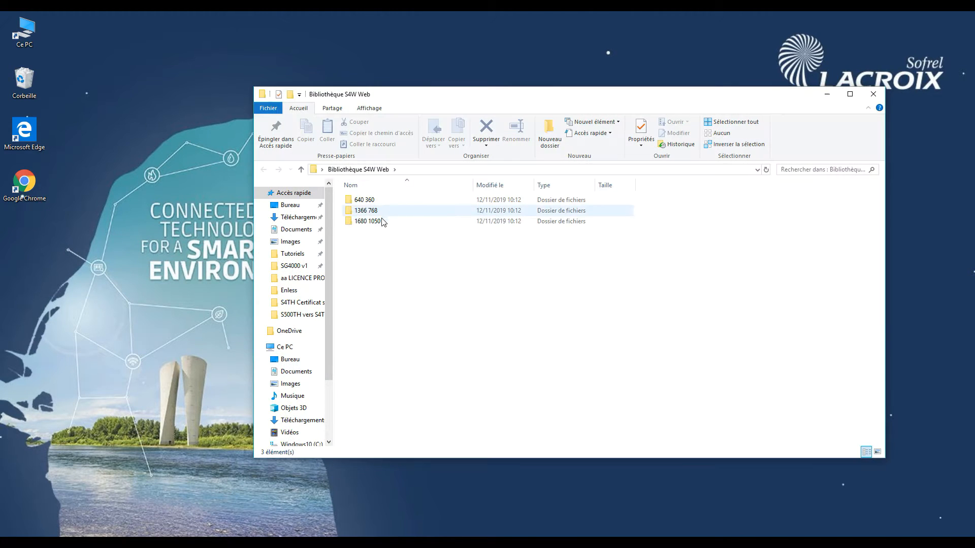
click(380, 211)
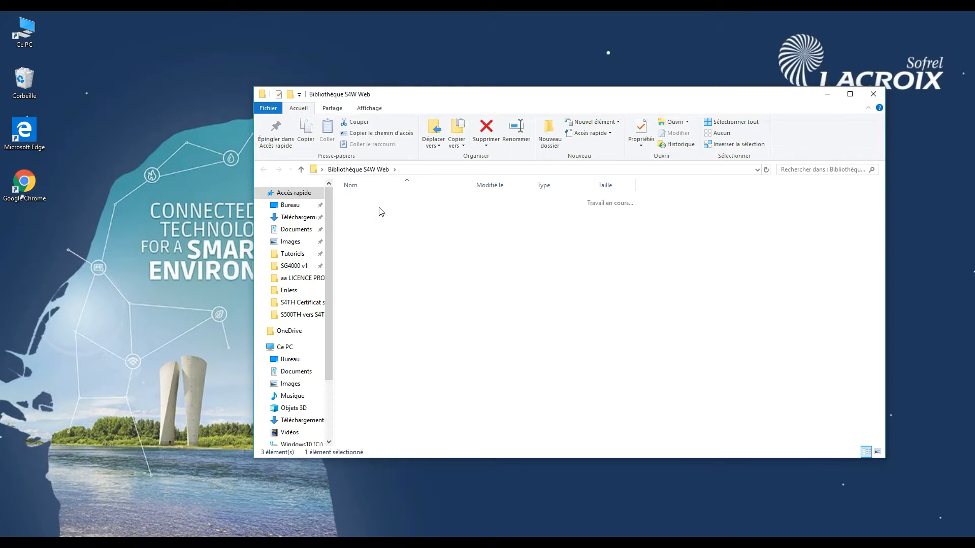
double_click(381, 211)
click(383, 200)
double_click(383, 201)
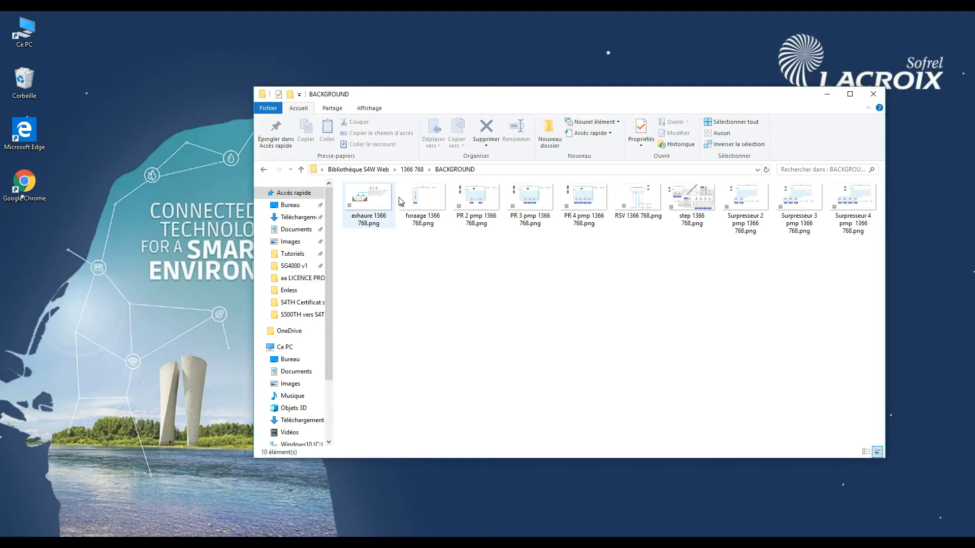
click(263, 170)
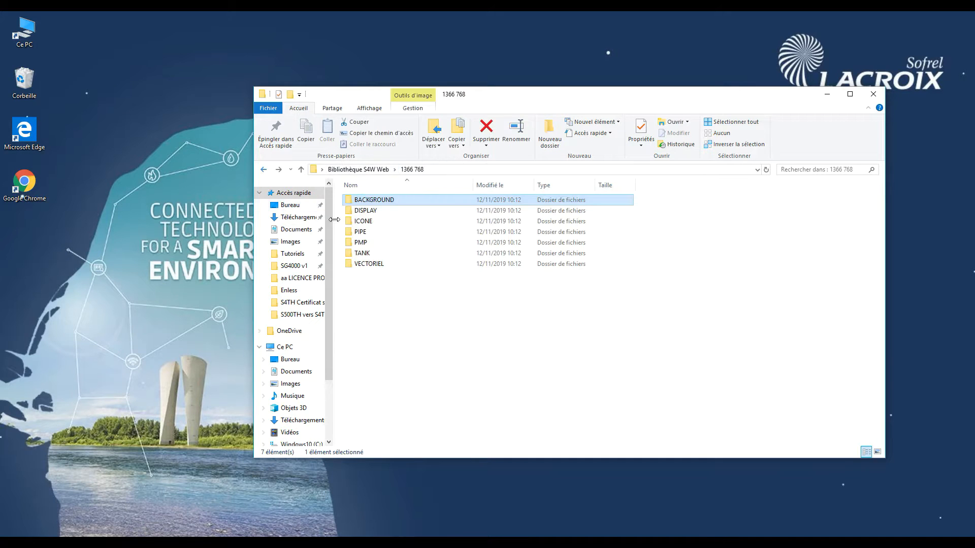
- Look through the ICONE and PIPE folders of the 1366 768 library and close the file explorer
double_click(362, 221)
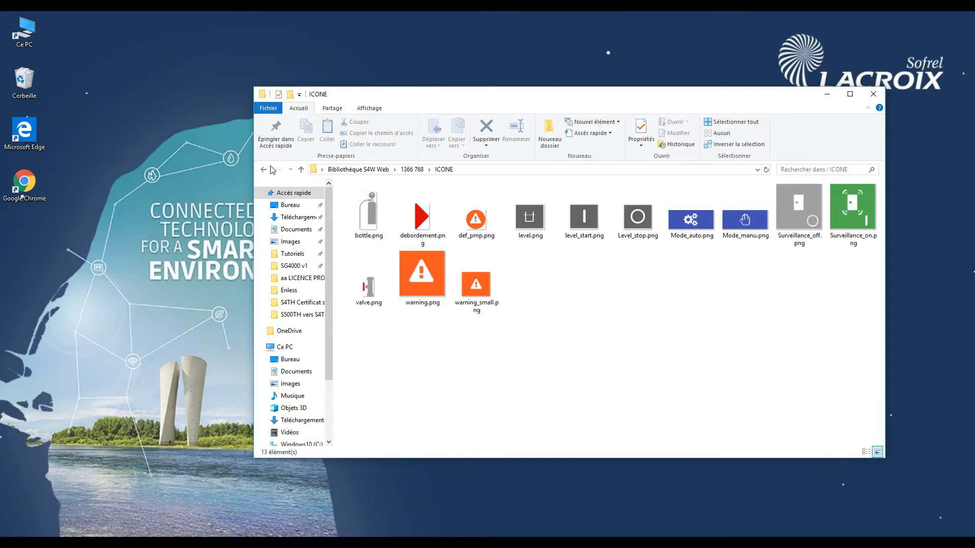
click(263, 170)
click(362, 232)
double_click(362, 232)
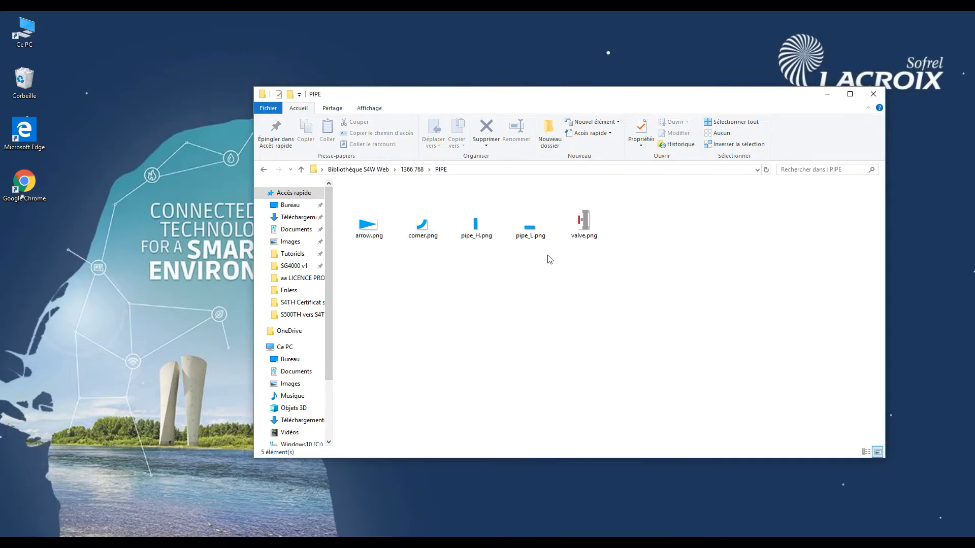
key(alt+Left)
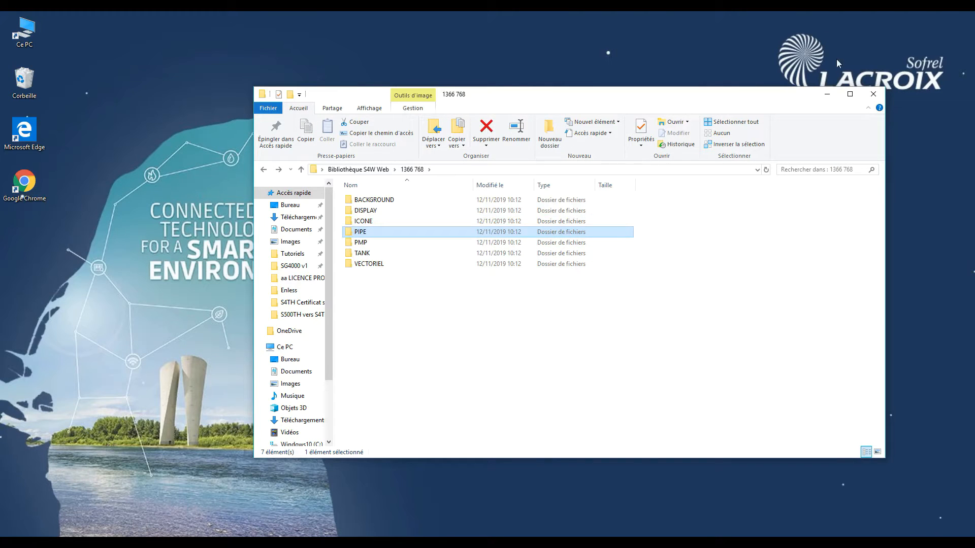
click(874, 94)
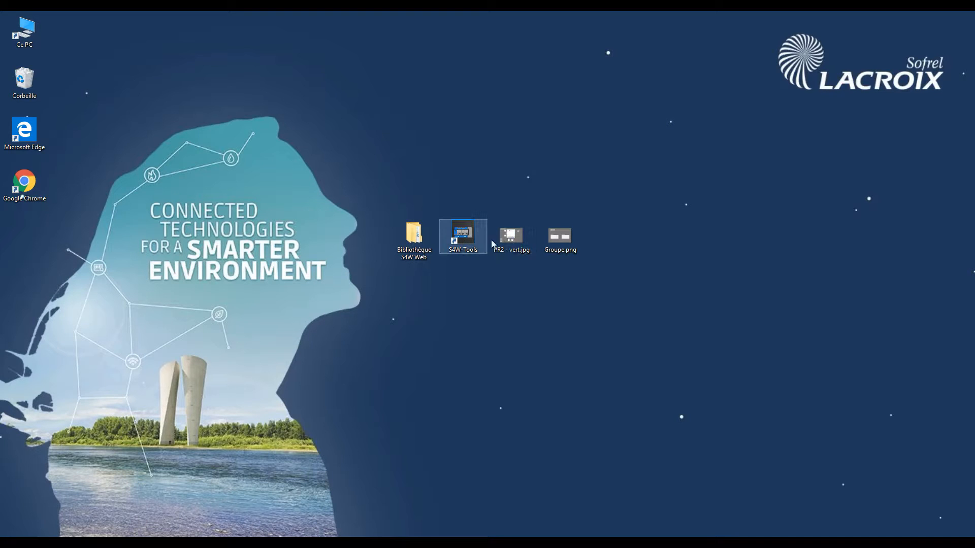
- View the background images PR2 - vert.jpg and Groupe.png from the desktop, closing each one
double_click(519, 243)
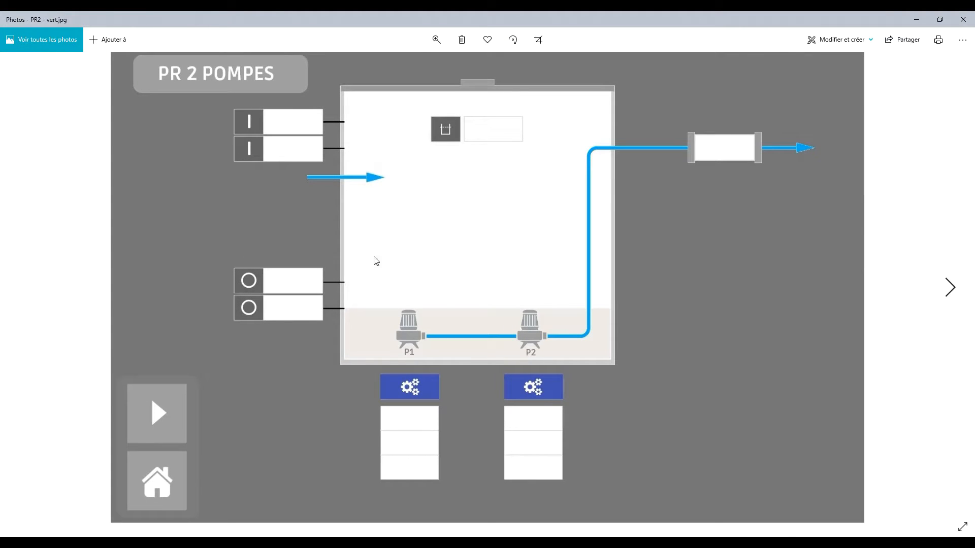
click(963, 20)
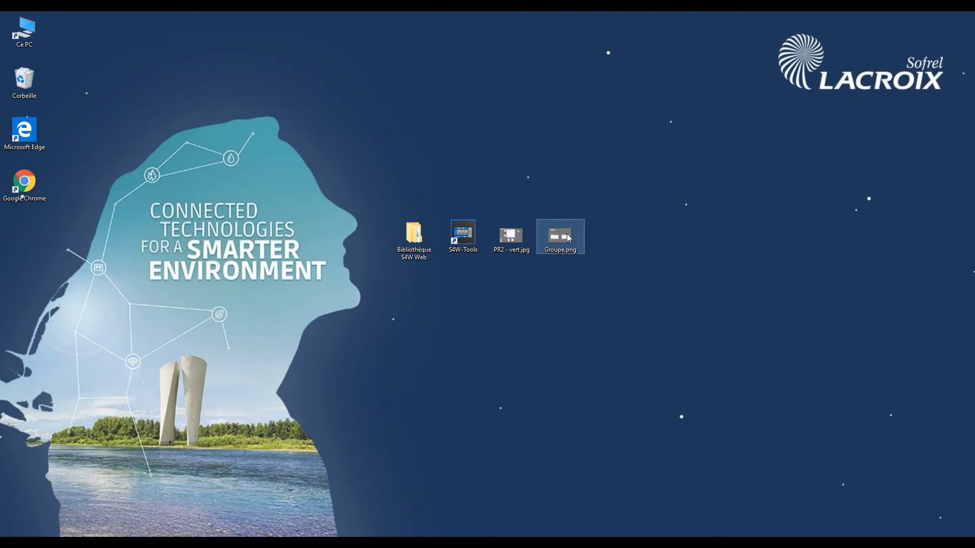
double_click(568, 238)
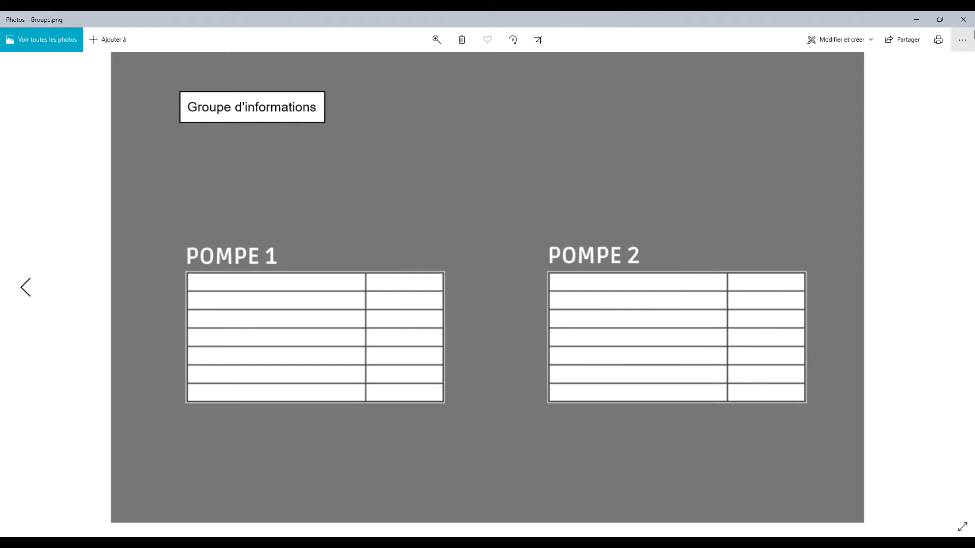
click(964, 20)
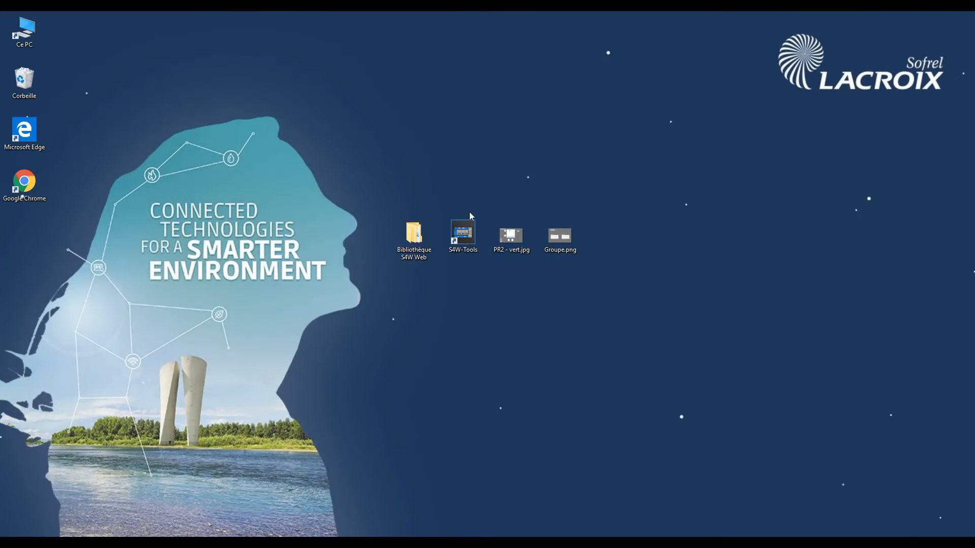
- Launch S4W-Tools and open the Tuto_synoptiques station from the Tutoriel Serveur Web folder
double_click(468, 234)
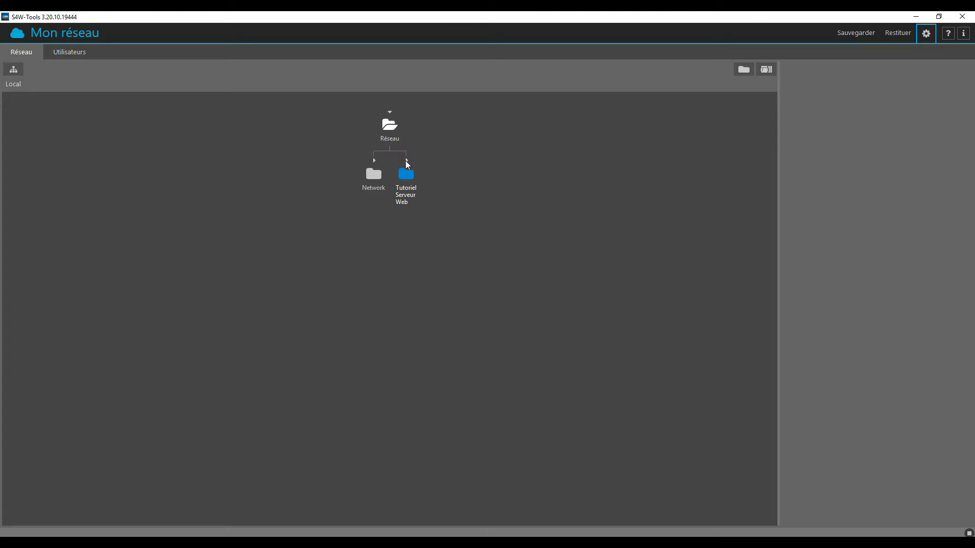
click(407, 161)
click(411, 245)
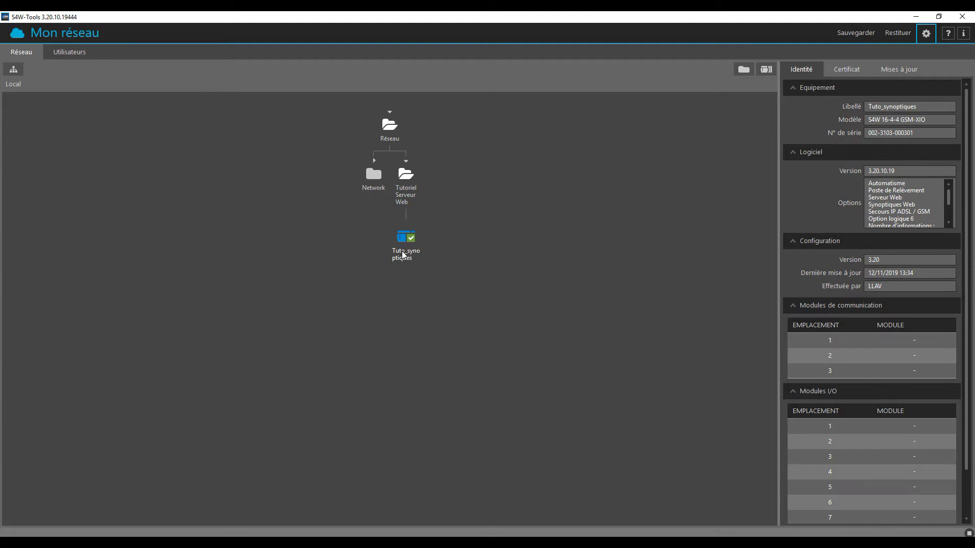
mouse_move(406, 260)
click(844, 70)
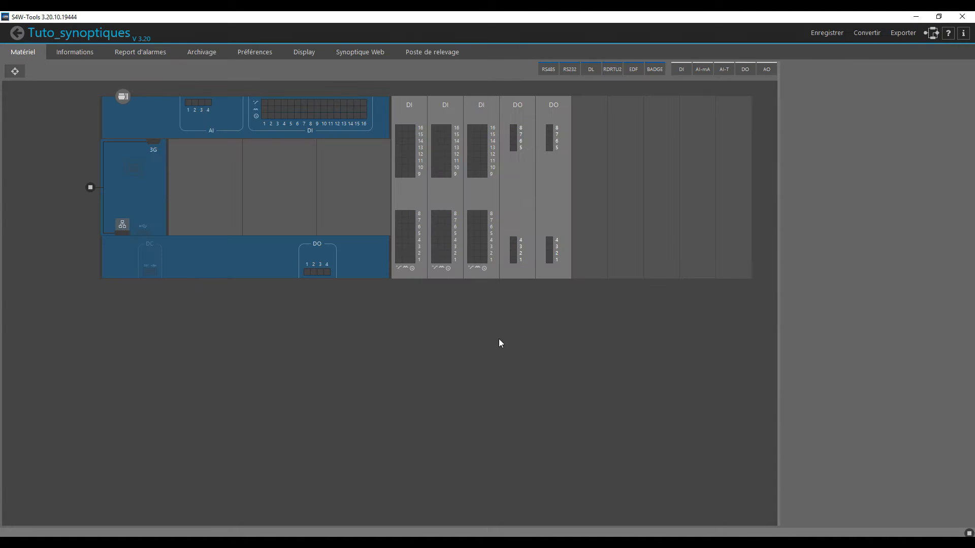
- Review the list of informations configured in the Tuto_synoptiques station
click(74, 57)
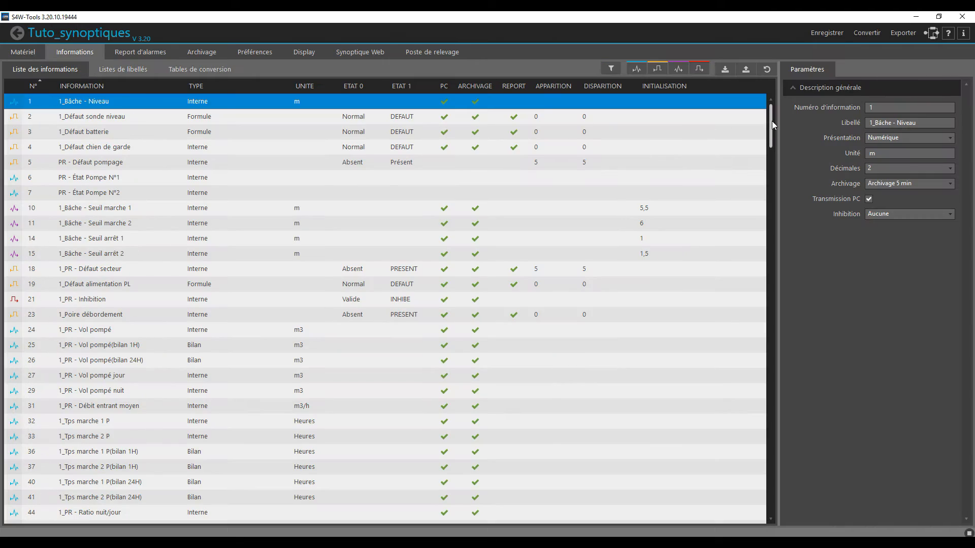
mouse_move(771, 126)
mouse_down()
mouse_move(774, 461)
mouse_move(755, 445)
mouse_move(747, 257)
mouse_move(770, 114)
mouse_up()
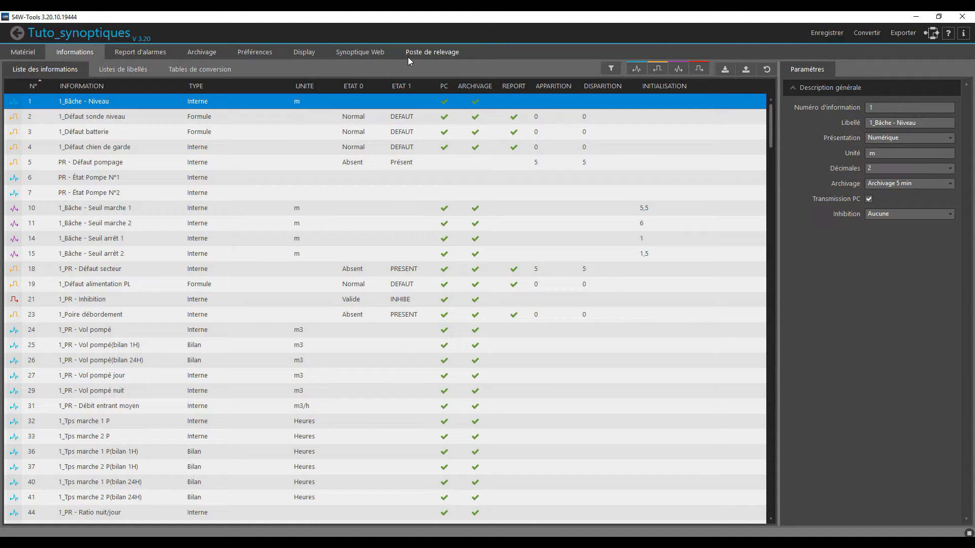
- Add two new web synoptics to the station's synoptic list
click(354, 53)
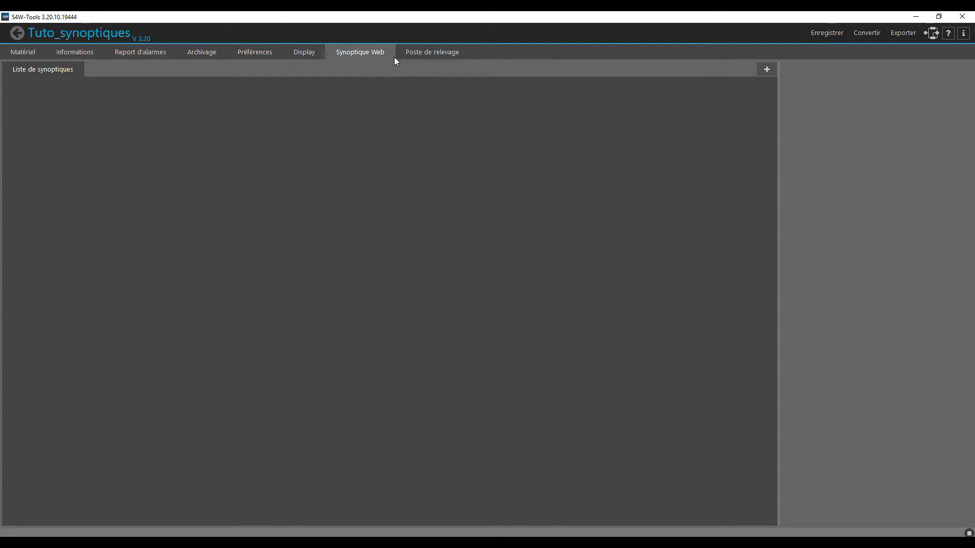
click(767, 70)
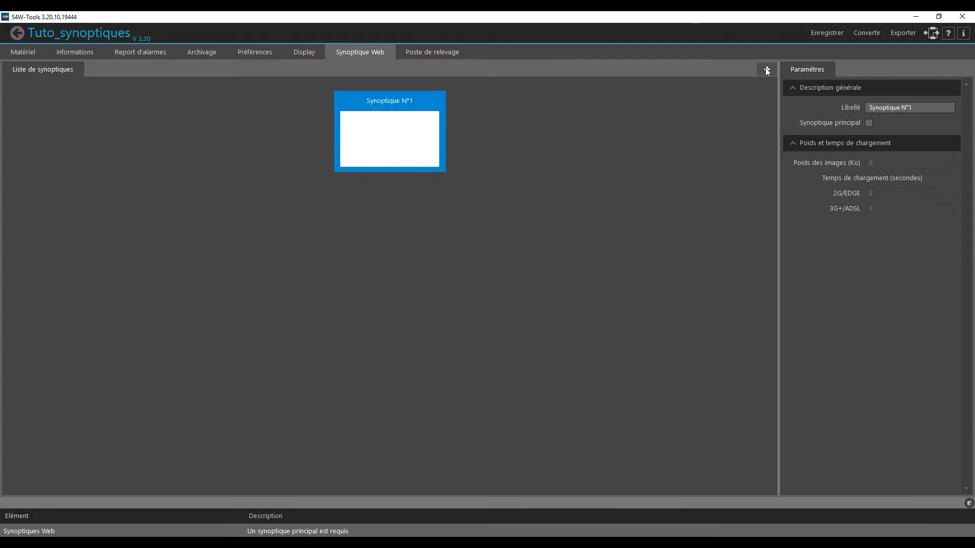
click(768, 70)
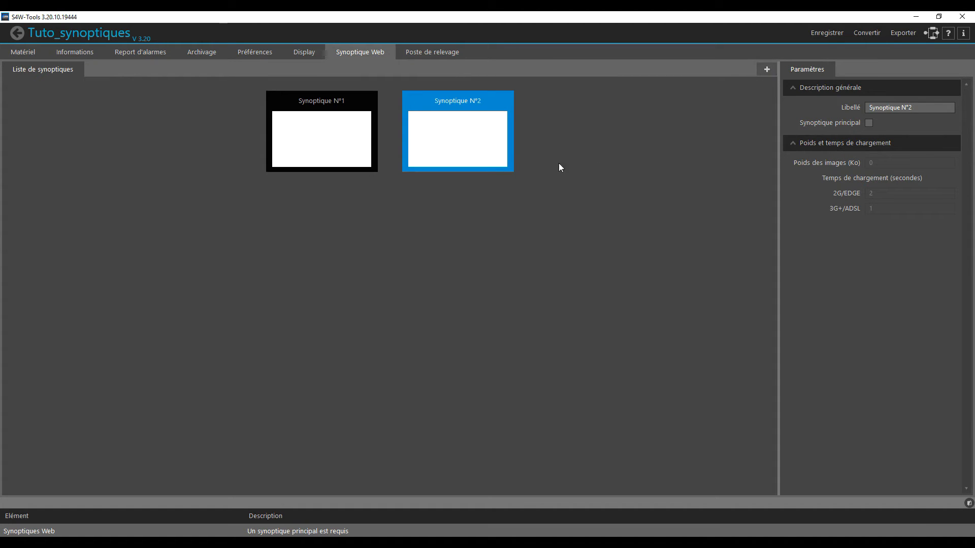
- Rename the first synoptic as "#1 Poste de relevage" and make it the main synoptic
click(308, 123)
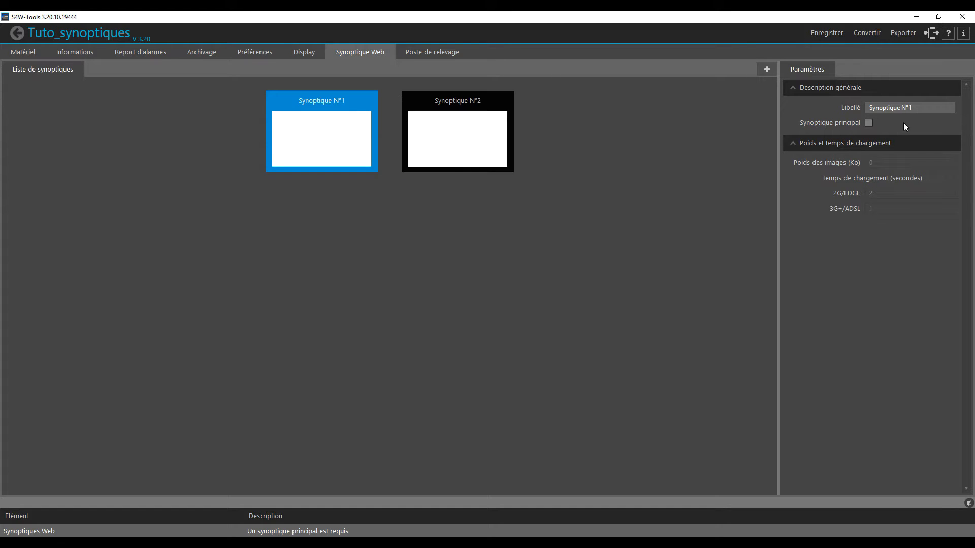
drag(926, 105, 814, 106)
text(#1 Poste de relevage)
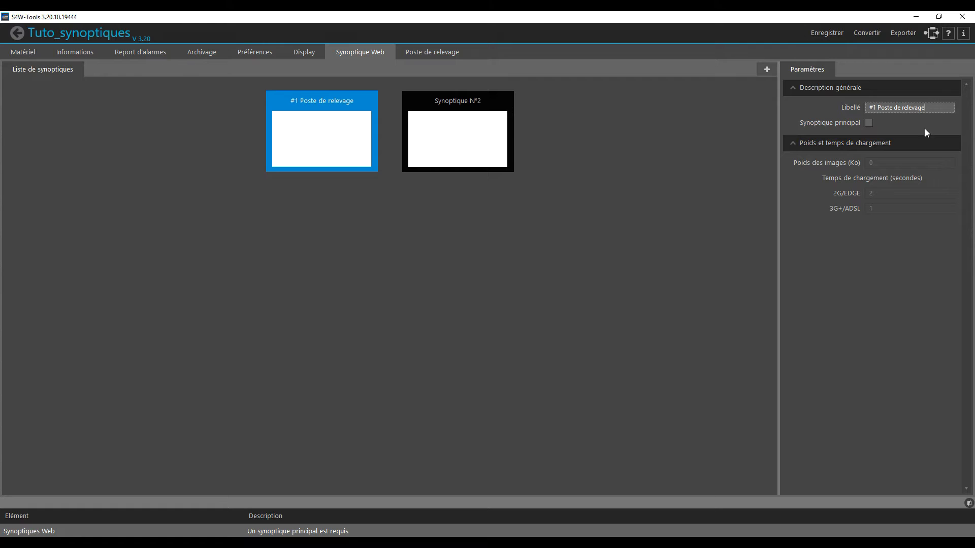
click(869, 123)
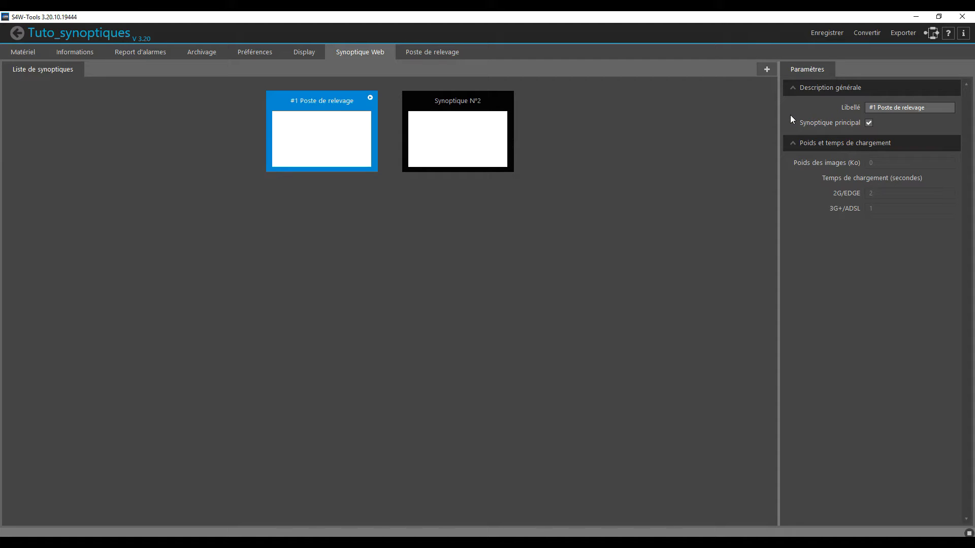
- Rename the second synoptic as "#2 Groupe"
drag(913, 108, 819, 98)
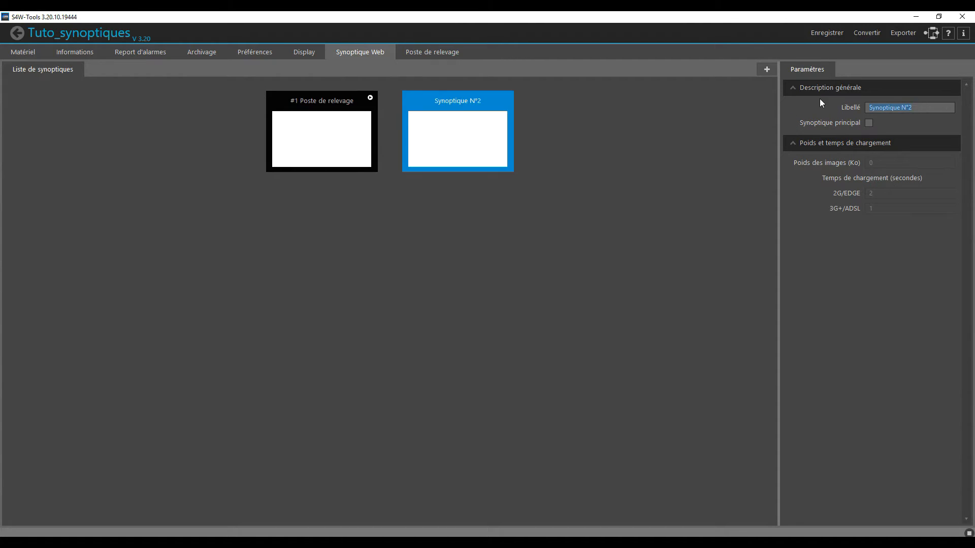
text(#)
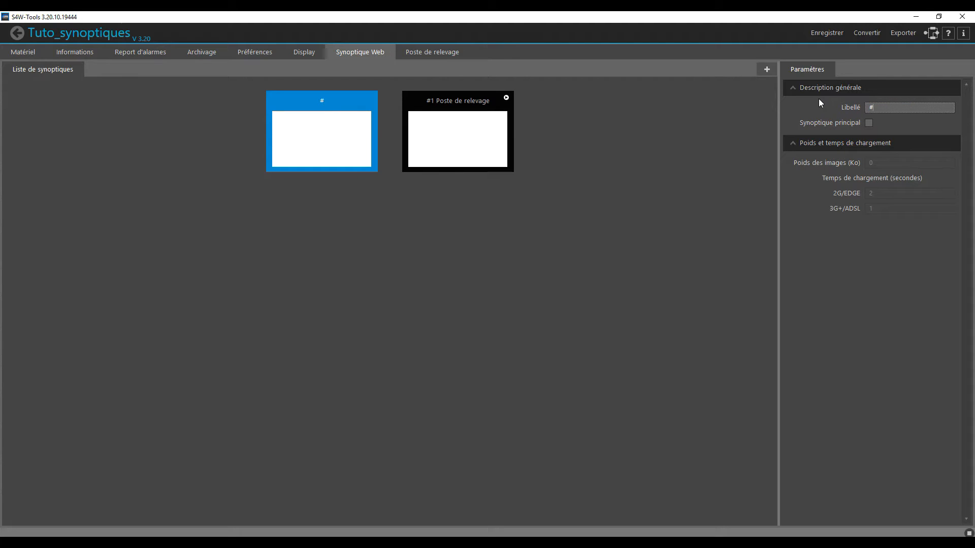
text(2 Groupe)
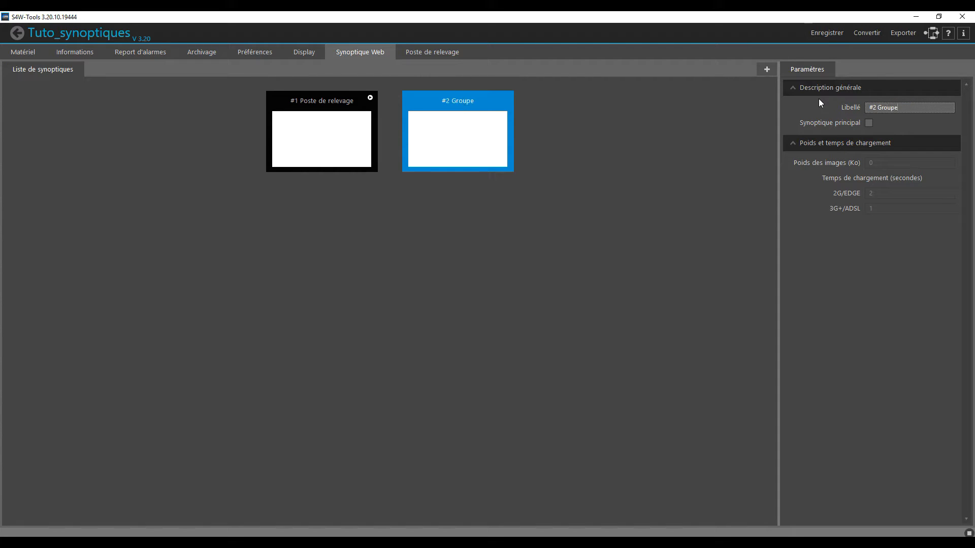
- Open the "#1 Poste de relevage" synoptic for editing and set its size to 1680 by 1050 pixels
click(294, 134)
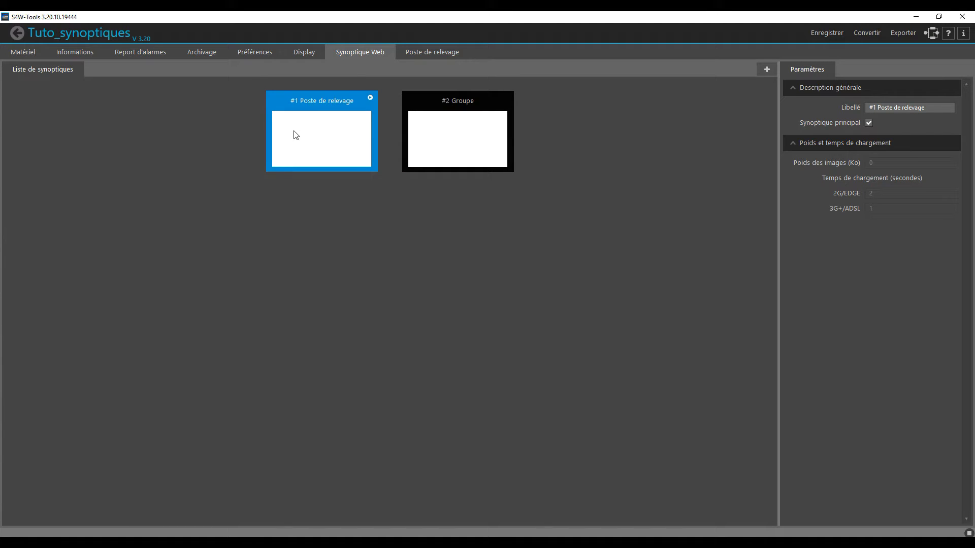
double_click(295, 134)
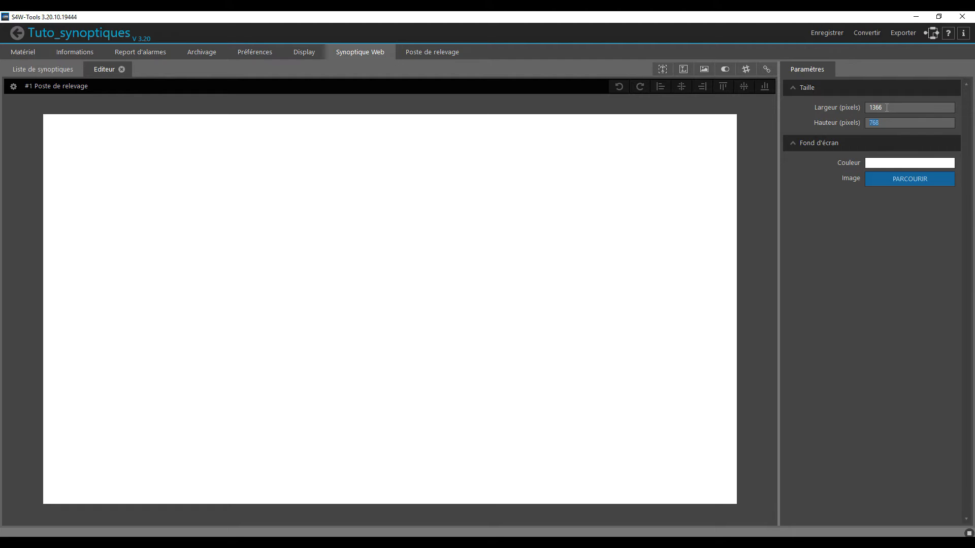
text(1680)
key(Tab)
text(1050)
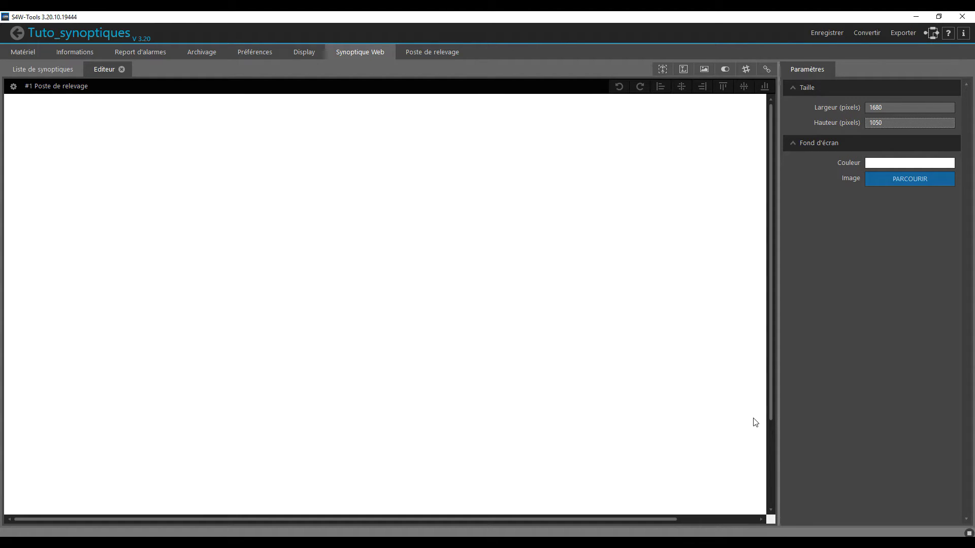
drag(617, 520, 566, 516)
- Set PR2 - vert.jpg from the Bureau folder as the synoptic's background image
click(936, 218)
click(924, 180)
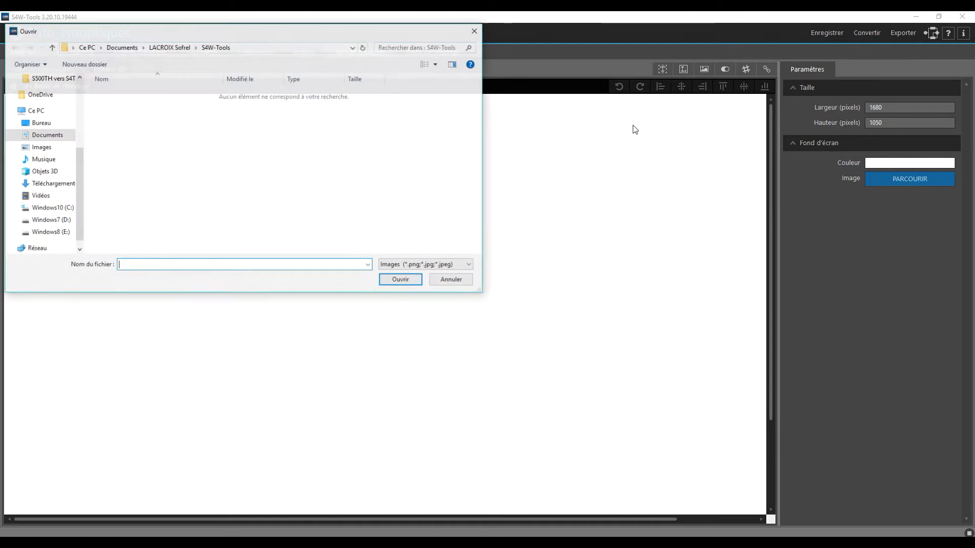
click(38, 124)
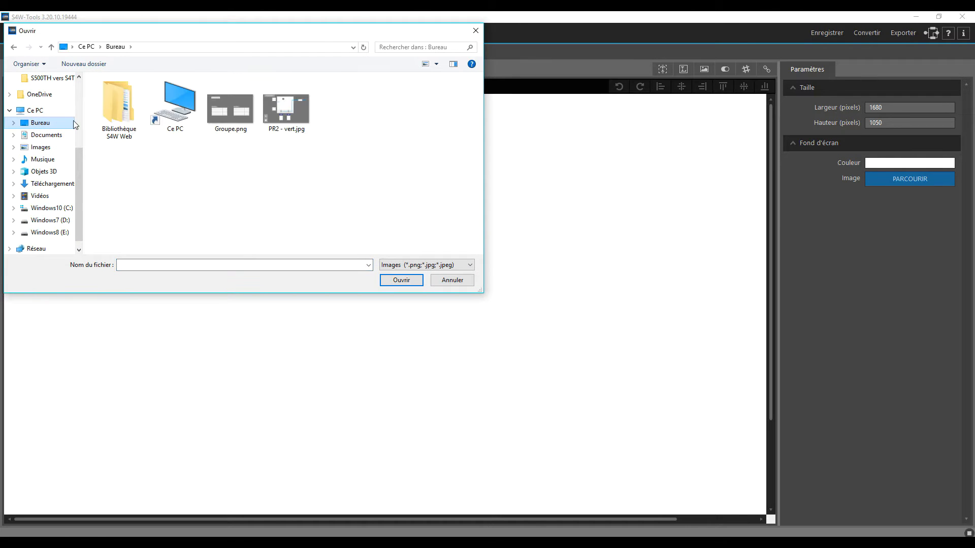
double_click(303, 118)
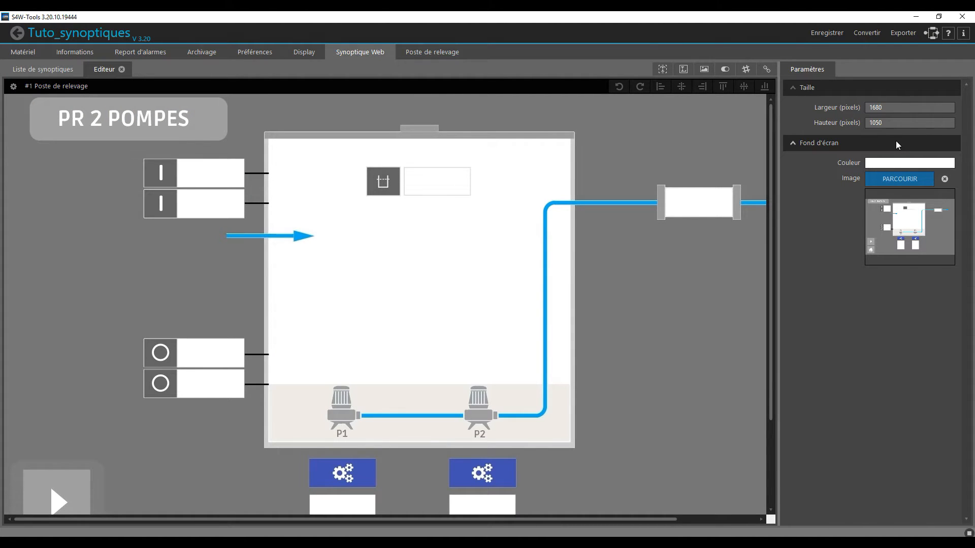
scroll(697, 303, down, 3)
scroll(697, 303, up, 3)
mouse_move(231, 519)
mouse_down()
mouse_move(327, 520)
mouse_move(249, 520)
mouse_up()
- Place a numeric information in the upper start-threshold box at about X 337, Y 147, and narrow it to about 138 pixels
click(748, 67)
drag(743, 84, 177, 176)
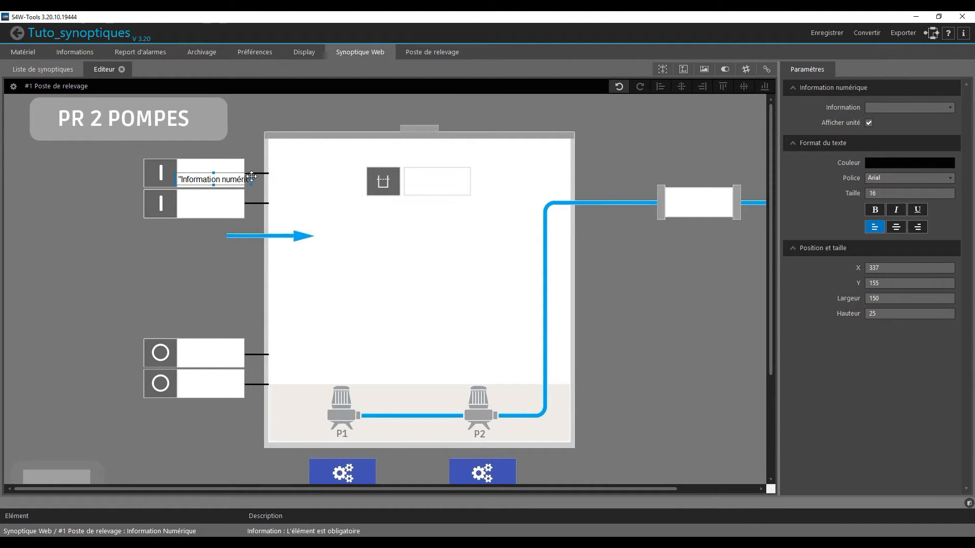
drag(251, 179, 231, 177)
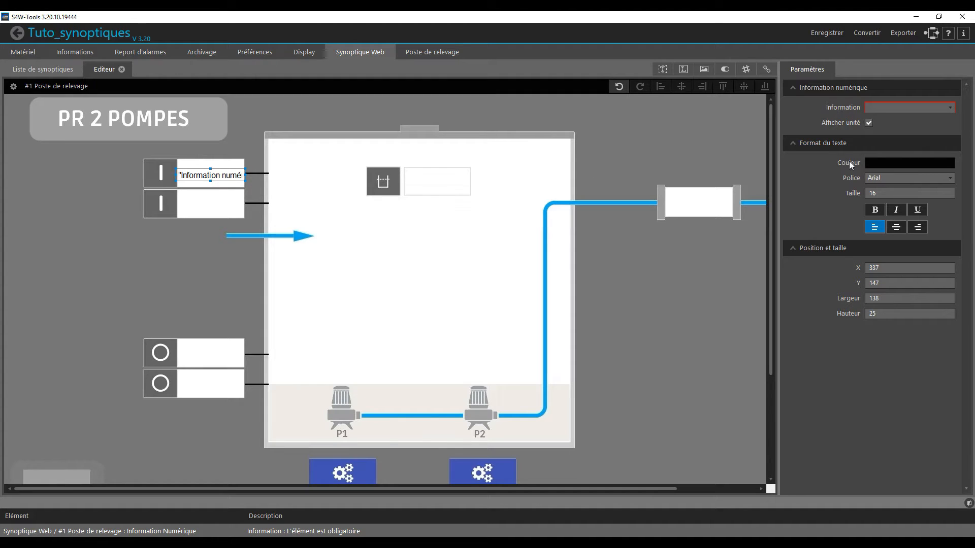
- Link the numeric information to 0011 - 1_Bâche - Seuil marche 2, align its text right and set the text size to 20
click(939, 110)
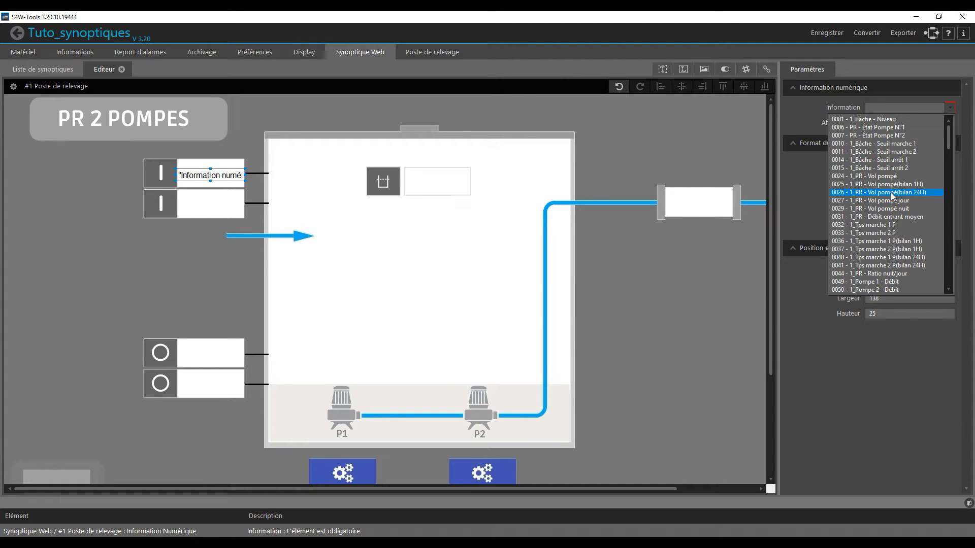
click(901, 152)
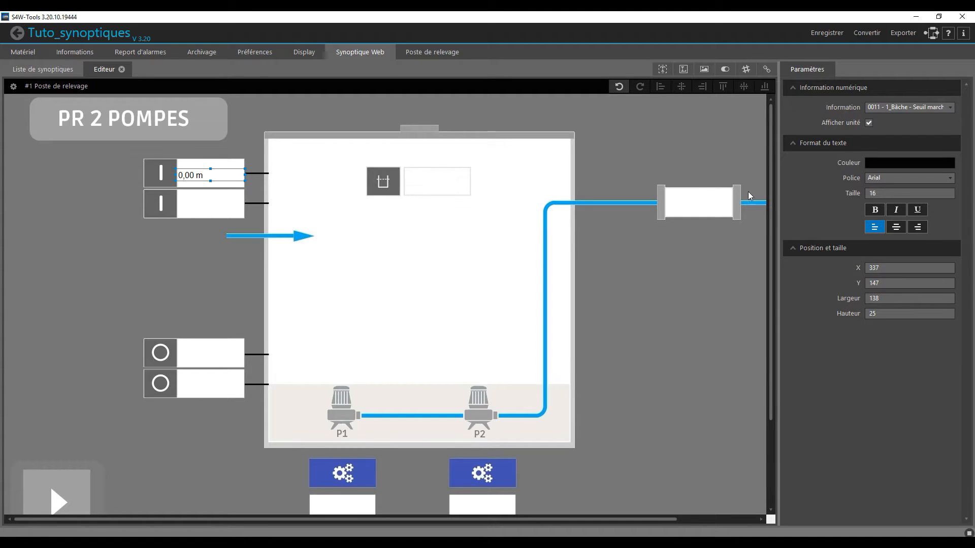
click(922, 228)
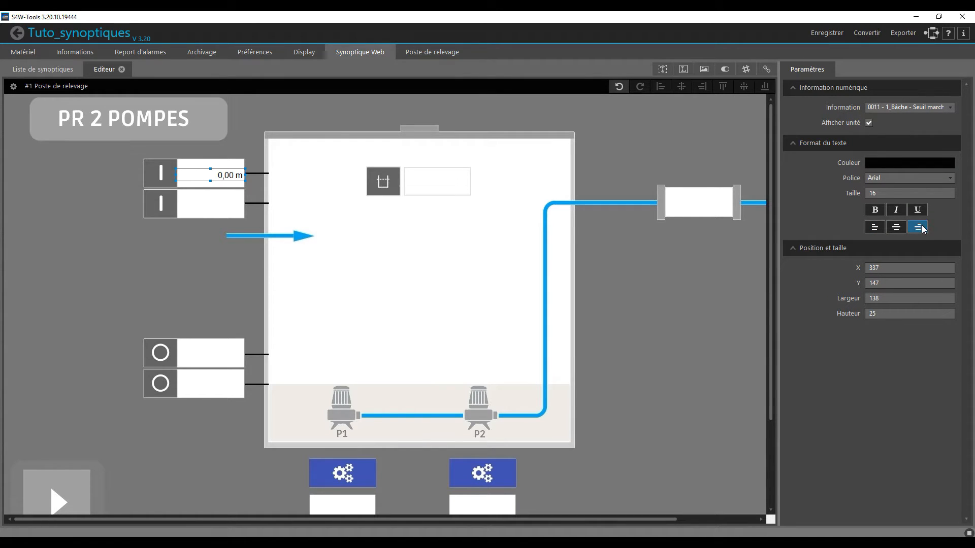
double_click(881, 196)
key(Return)
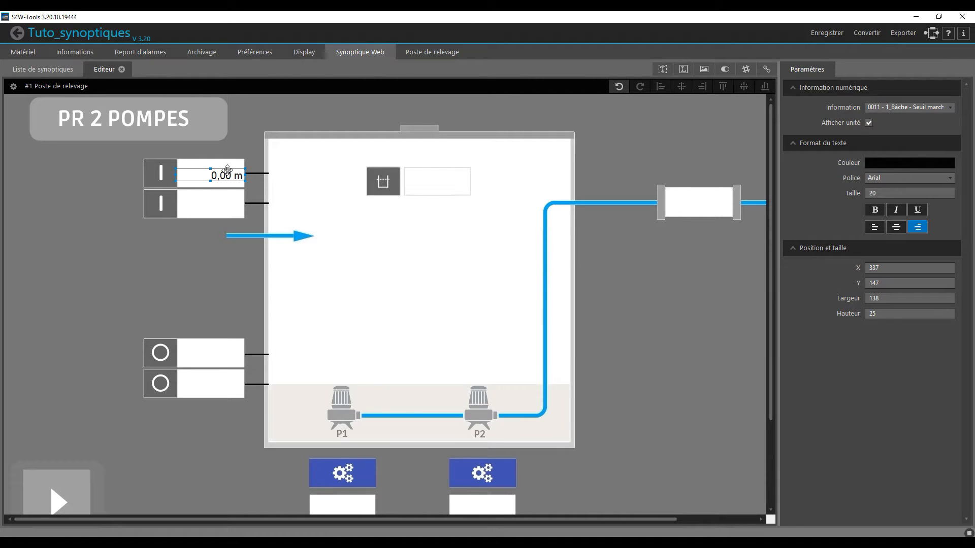
- Copy the numeric information into the lower start-threshold box at about X 335, Y 205, and link the copy to 0010 - 1_Bâche - Seuil marche 1
key(ctrl+c)
key(ctrl+v)
drag(235, 180, 228, 204)
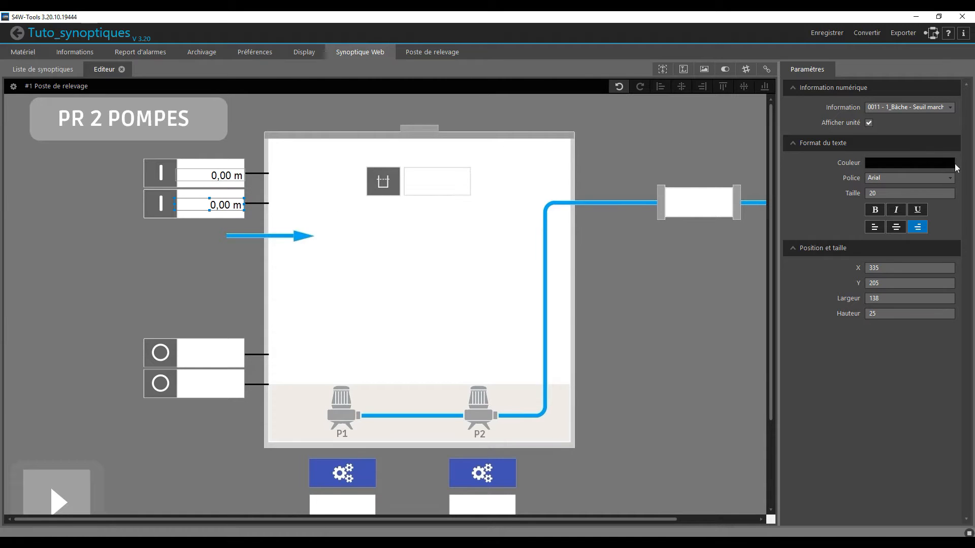
click(935, 109)
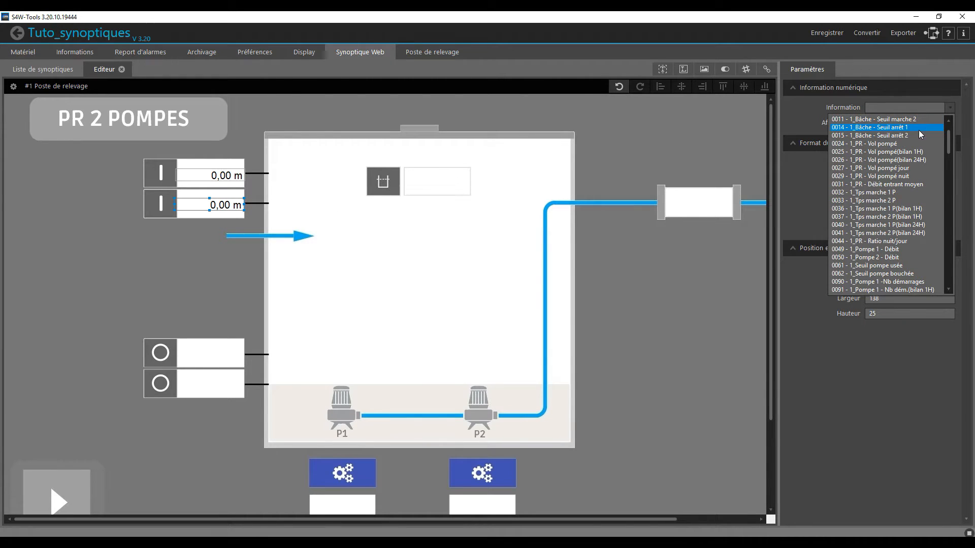
scroll(922, 134, up, 1)
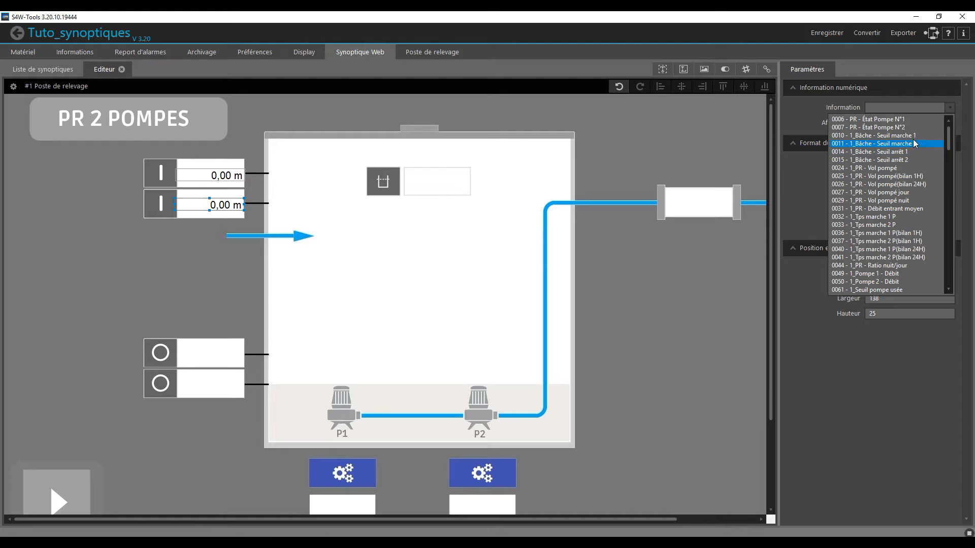
click(912, 135)
- Duplicate both start-threshold informations together into the two stop-threshold boxes, at about Y 501 and Y 559
drag(140, 149, 273, 239)
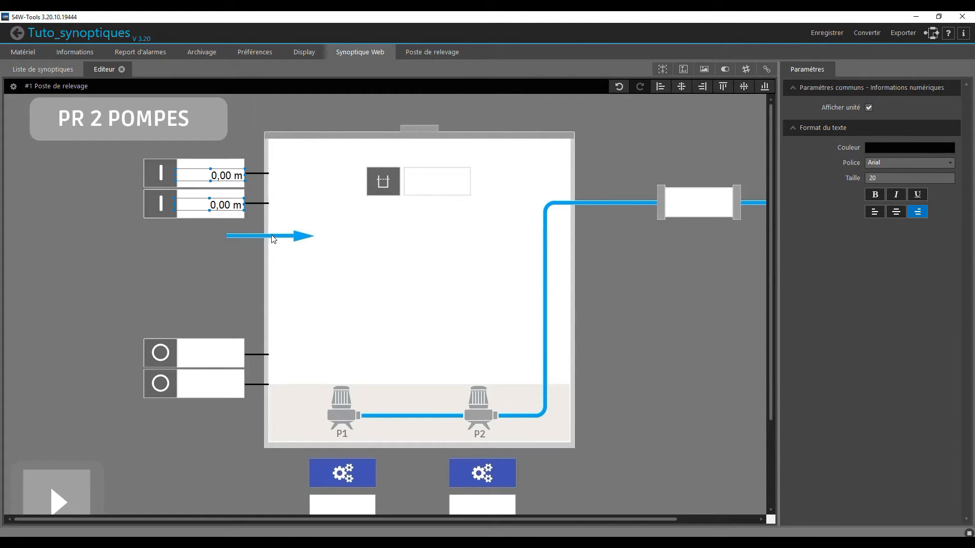
key(ctrl+v)
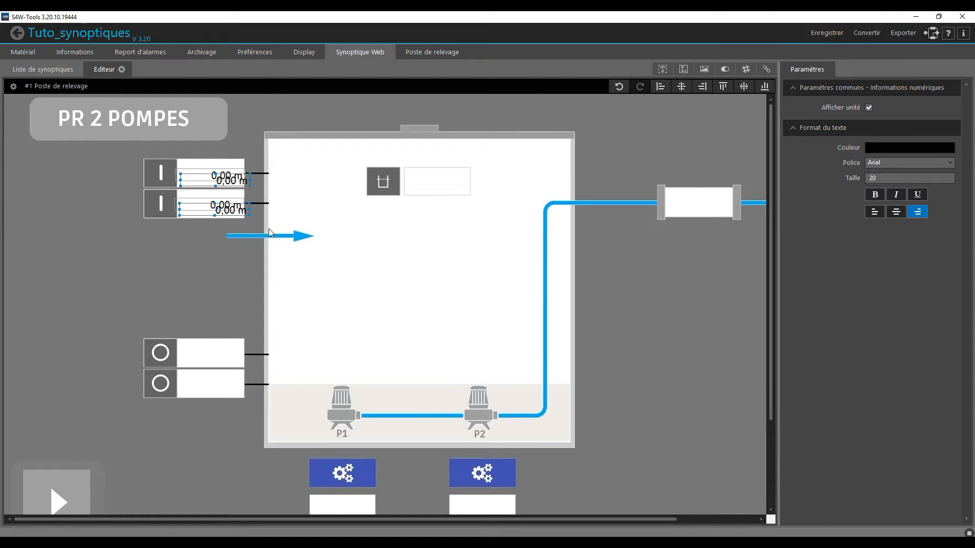
drag(228, 208, 221, 387)
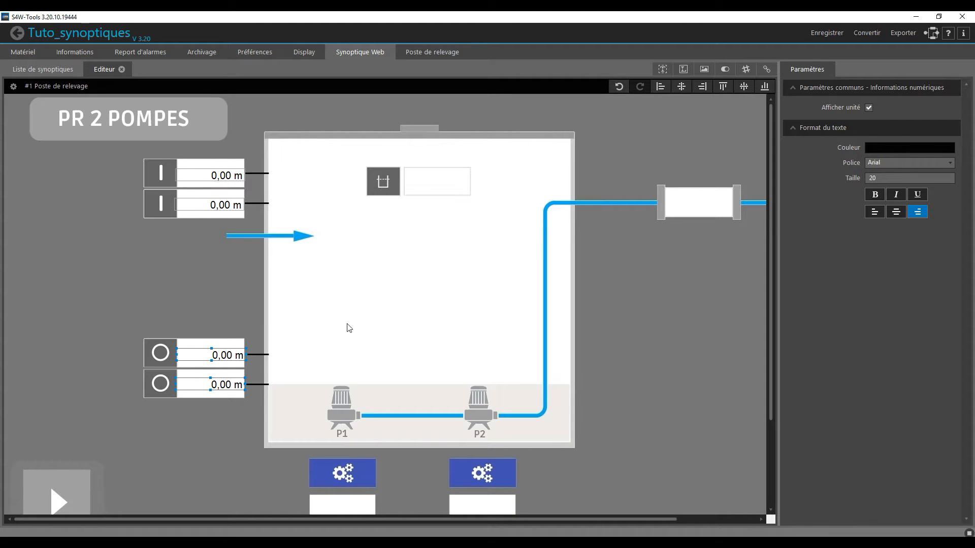
- Link the upper stop-threshold information to 0014 - 1_Bâche - Seuil arrêt 1 and the lower one to 0015 - 1_Bâche - Seuil arrêt 2
click(196, 354)
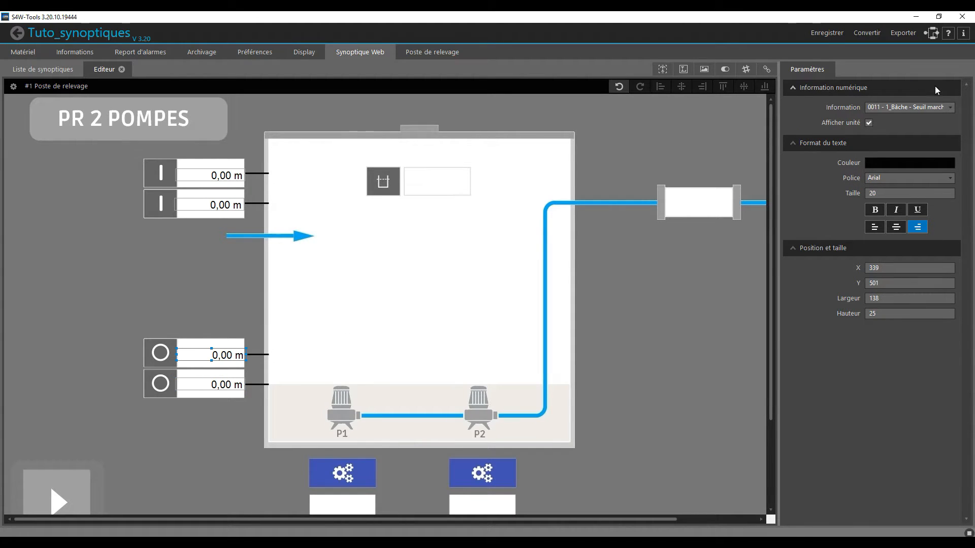
click(928, 109)
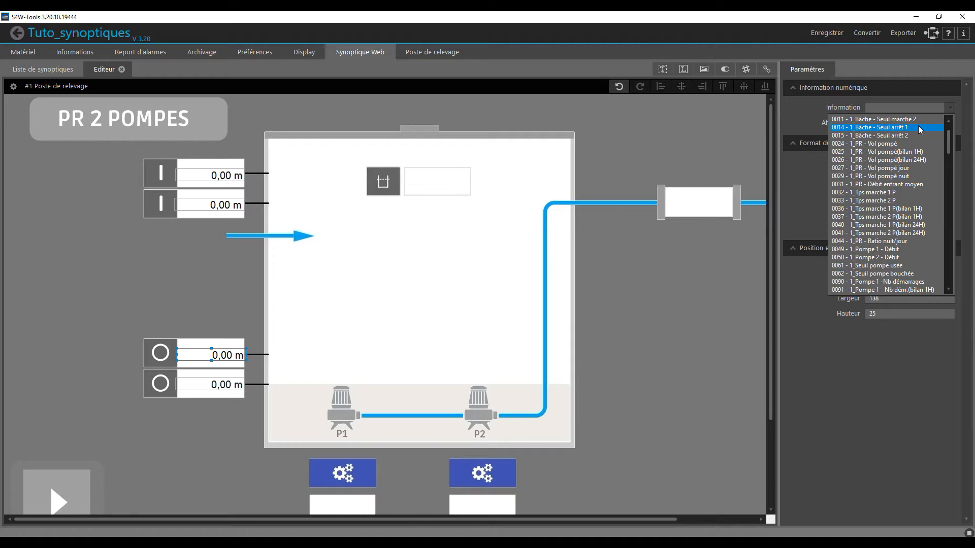
click(921, 129)
click(240, 385)
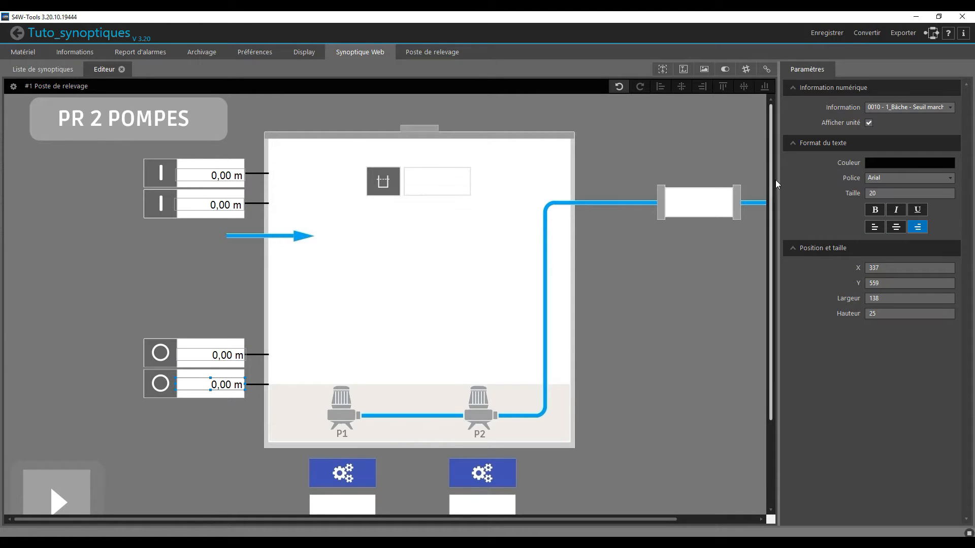
click(931, 107)
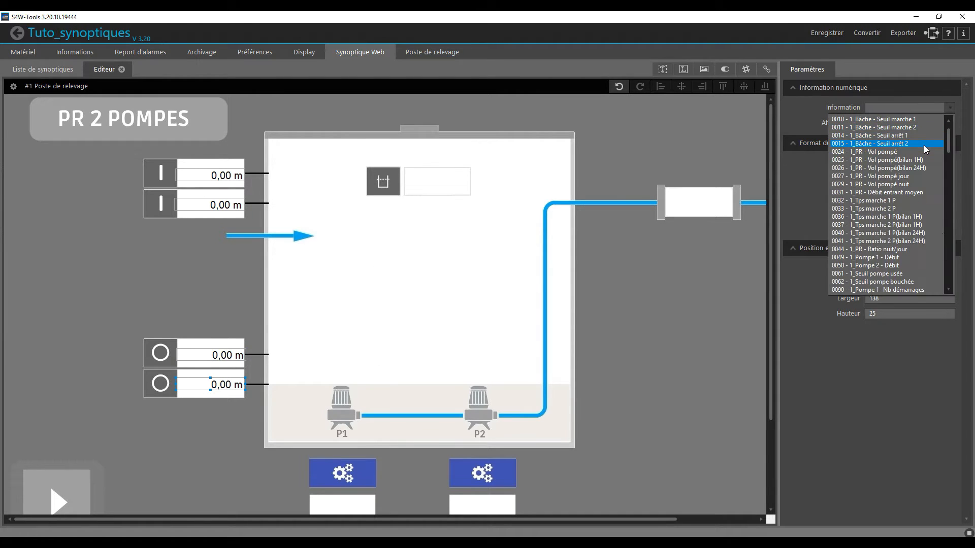
click(930, 147)
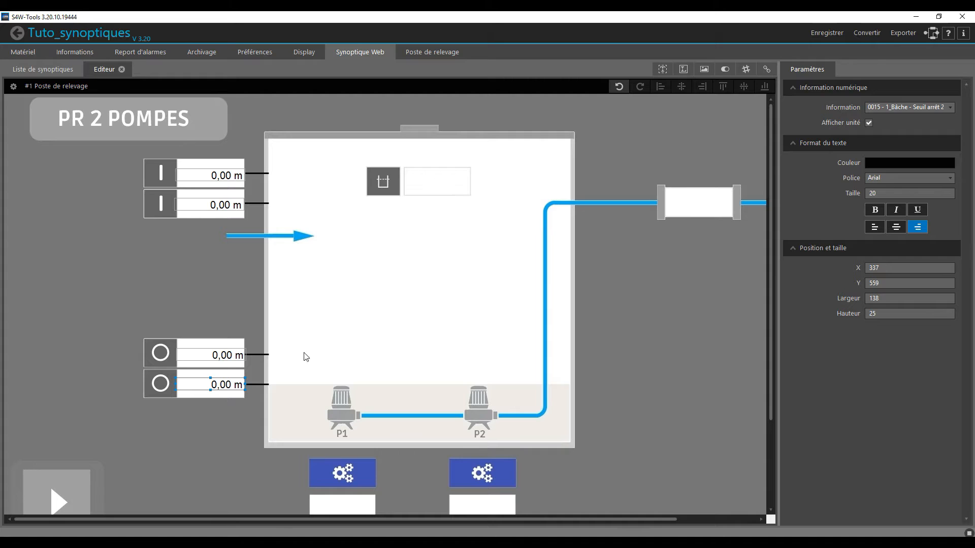
click(228, 173)
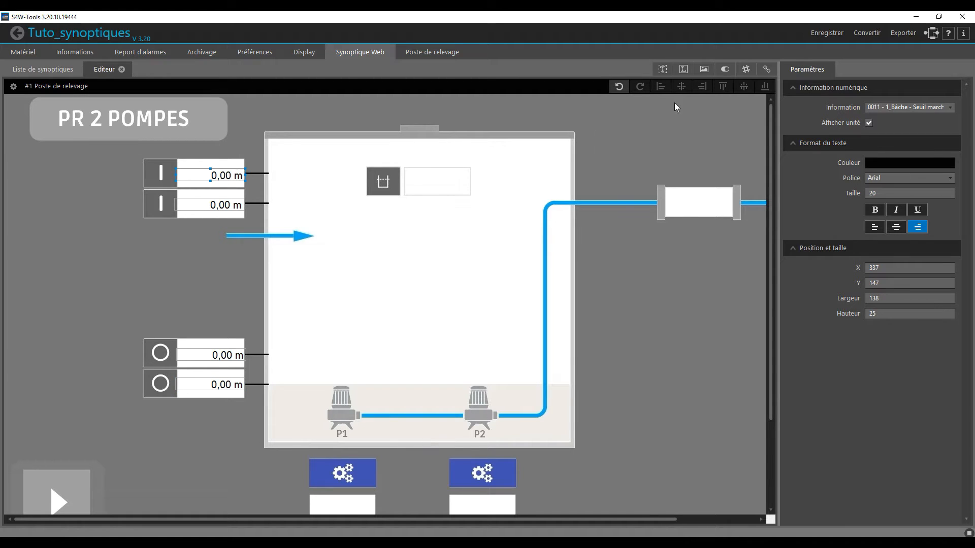
- Place a numeric information about 130 pixels wide in the tank's level box at about X 788, Y 162, linked to 0001 - 1_Bâche - Niveau
drag(746, 69, 429, 183)
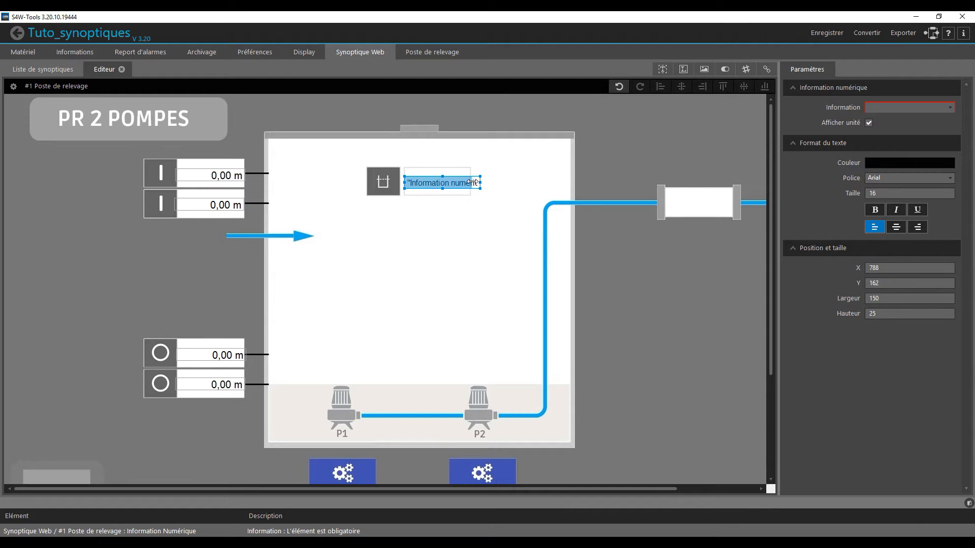
drag(470, 181, 470, 182)
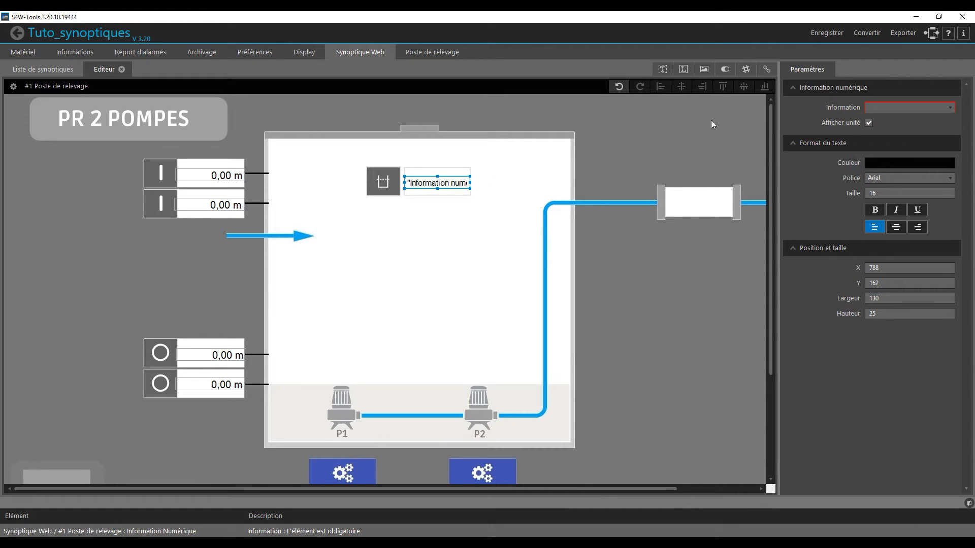
click(893, 107)
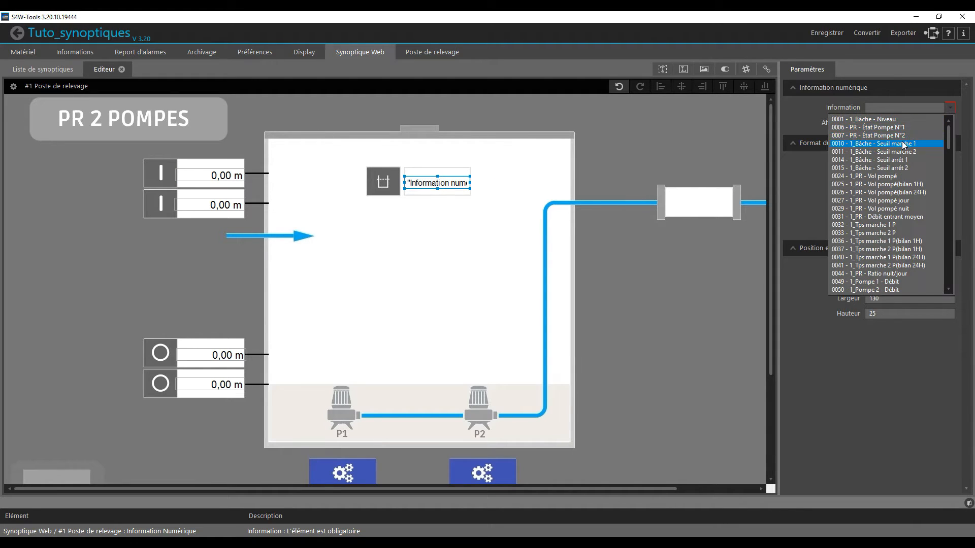
click(876, 119)
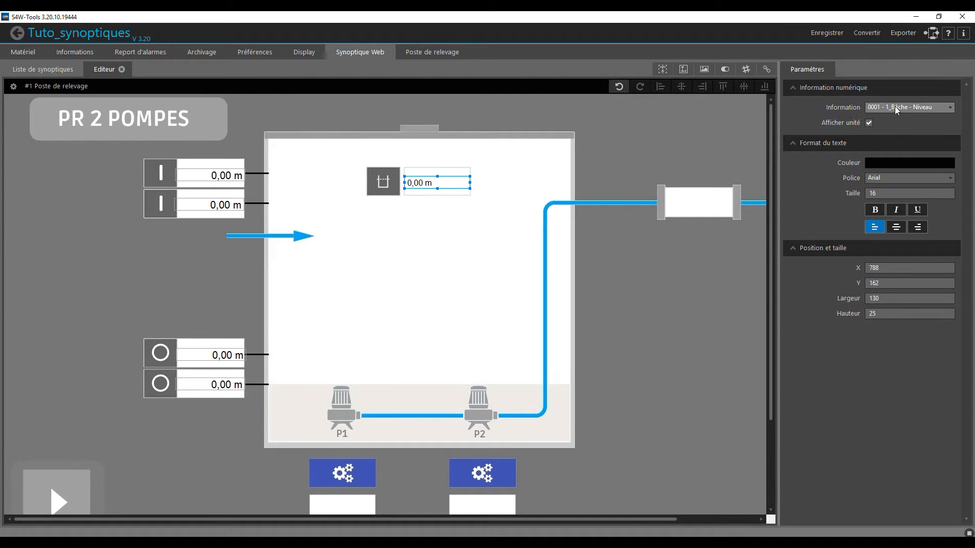
- Copy the level information into the box on the outlet pipe at about X 1306, Y 200, and centre the text of both
key(ctrl+v)
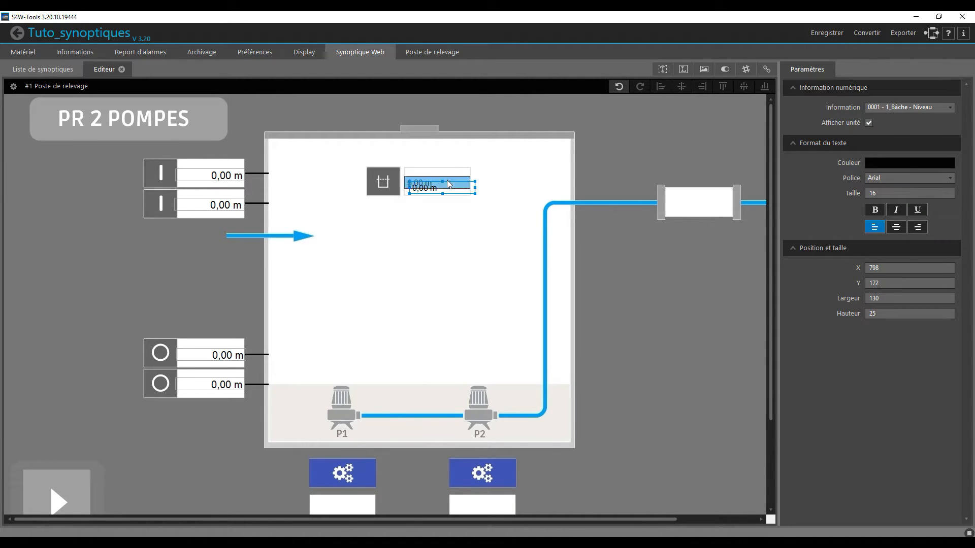
drag(447, 188, 706, 204)
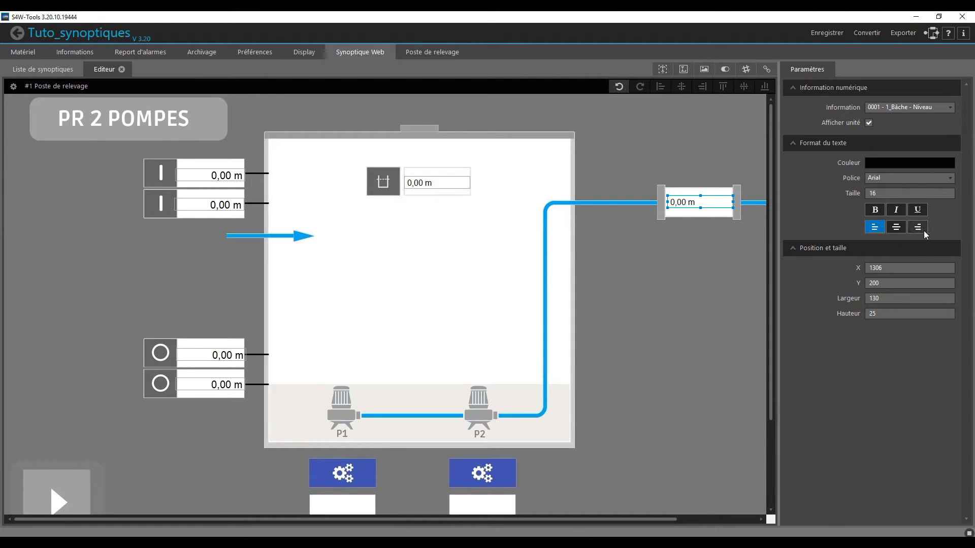
click(896, 227)
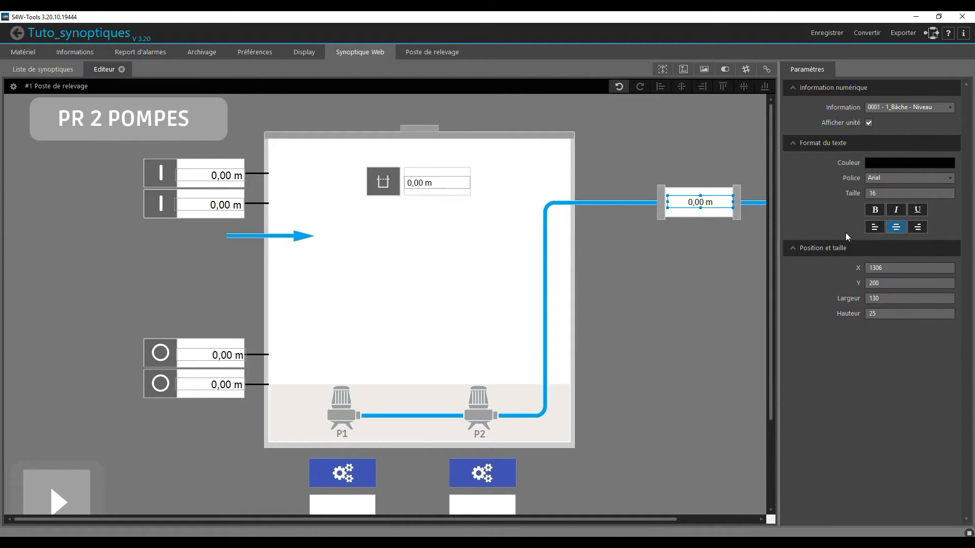
click(425, 184)
click(897, 227)
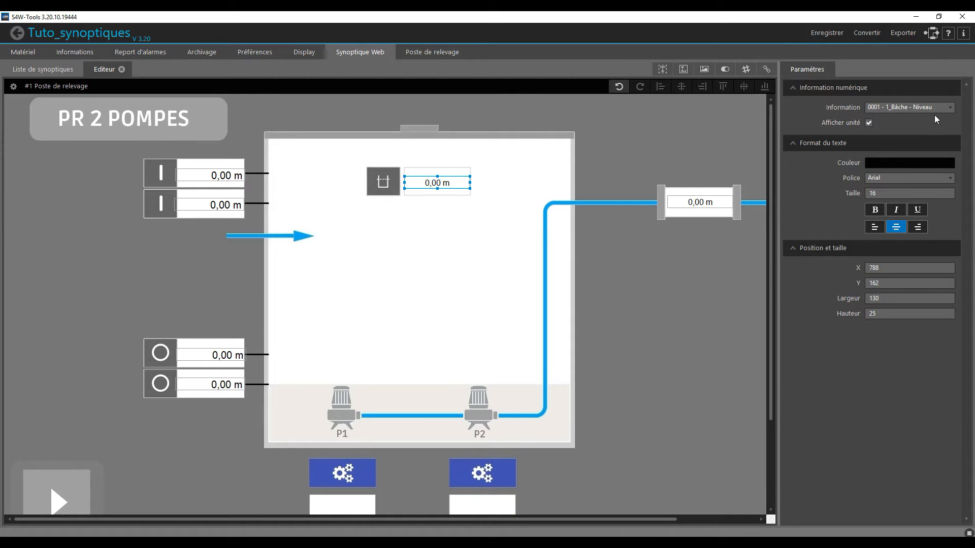
- Link the numeric information on the outlet pipe to 0024 - 1_PR - Vol pompé
click(716, 203)
click(890, 109)
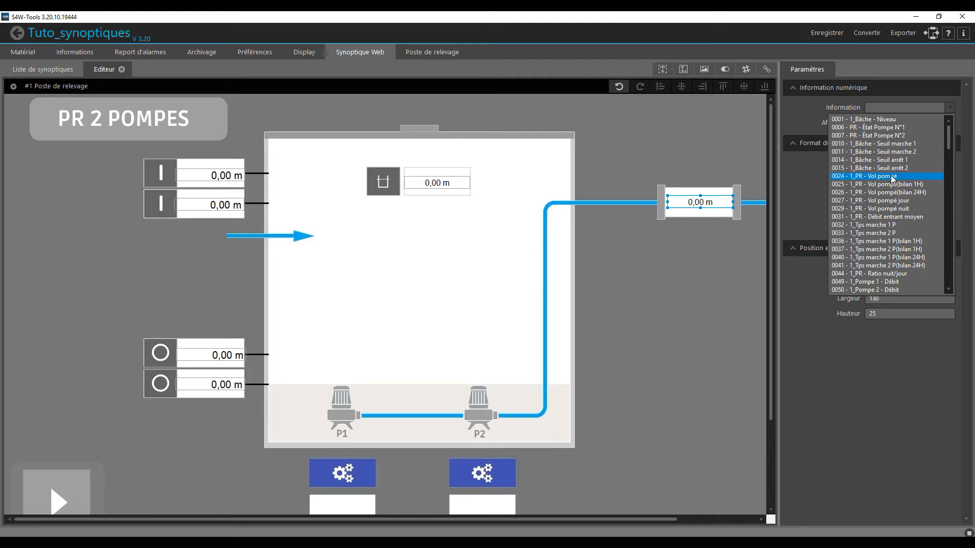
click(893, 176)
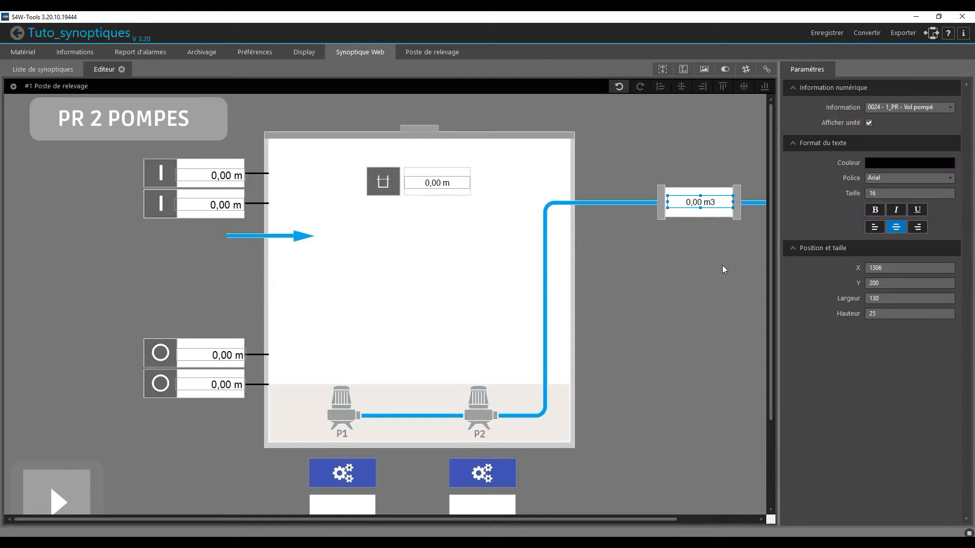
click(672, 269)
- Place a logical image information above the outlet pipe at about X 1248, Y 85, and link it to 0023 - 1_Poire débordement
scroll(654, 271, down, 1)
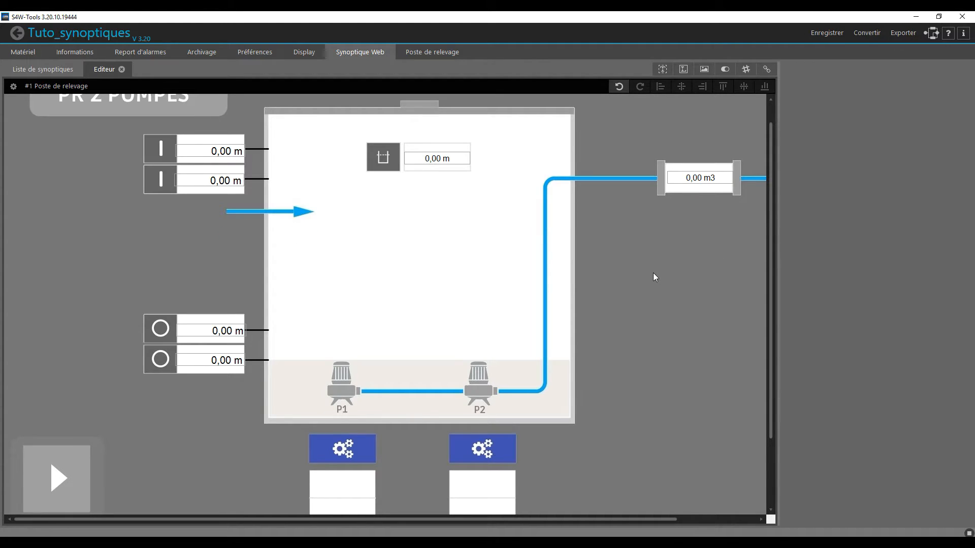
scroll(654, 274, down, 1)
scroll(654, 274, up, 2)
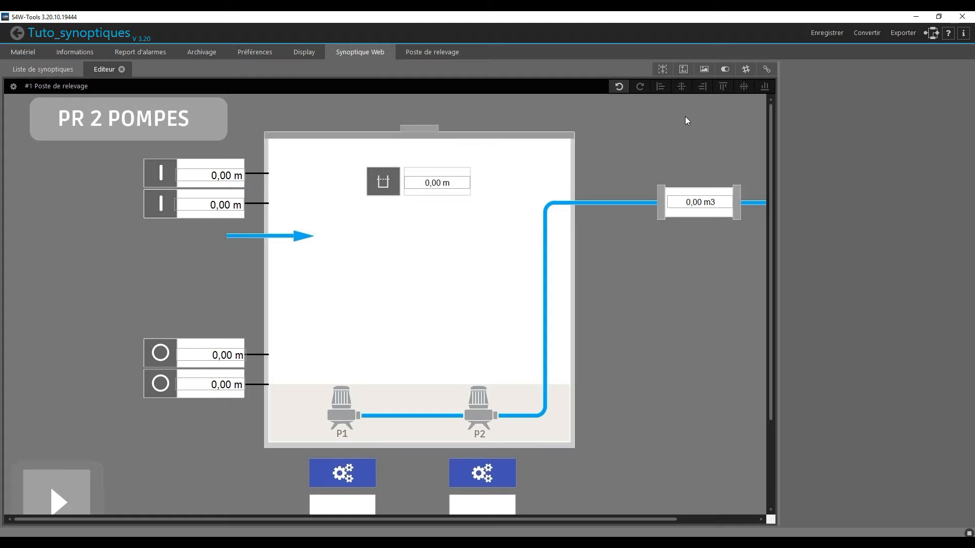
click(706, 69)
click(639, 145)
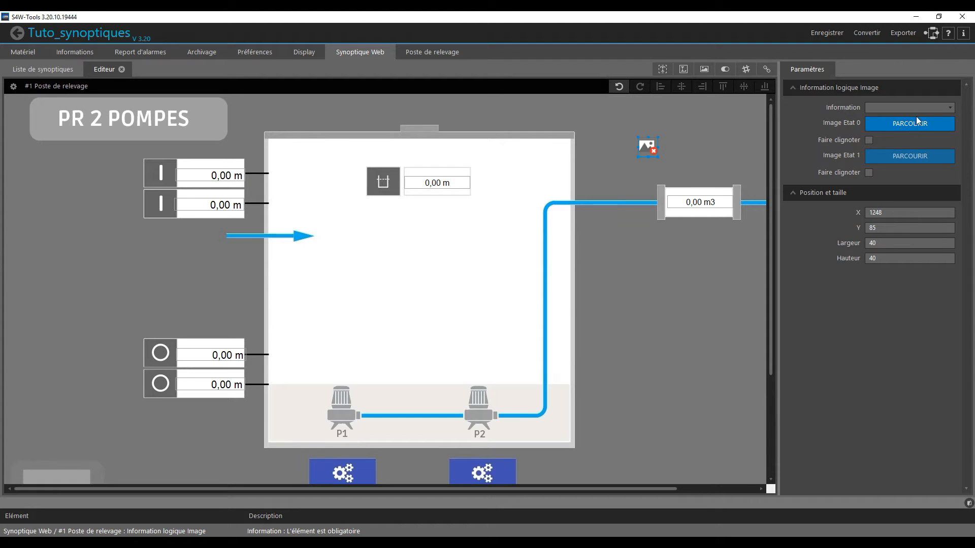
click(885, 107)
click(893, 161)
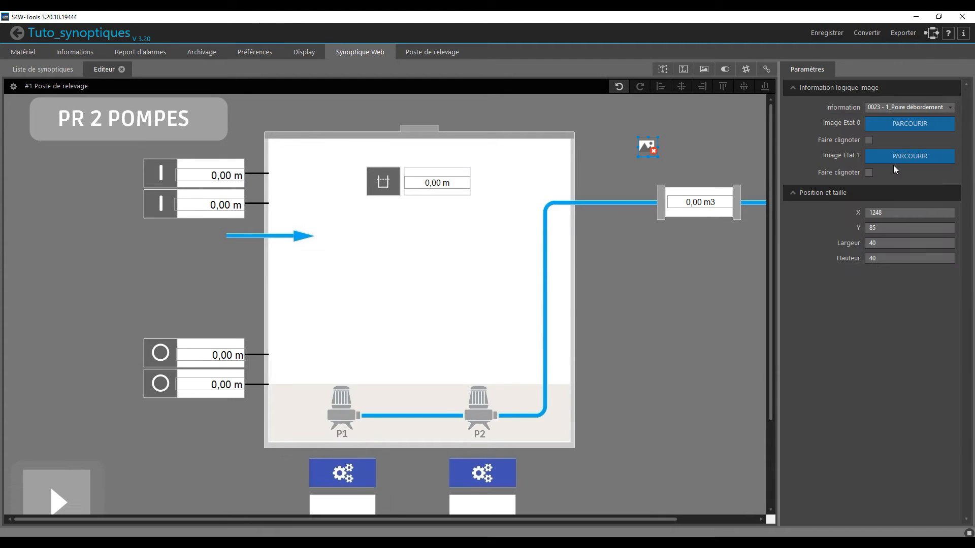
- Set div_12.png from the ICONE folder as the blinking state 1 image and move it beside the tank's upper-left corner, about X 480, Y 65
click(881, 163)
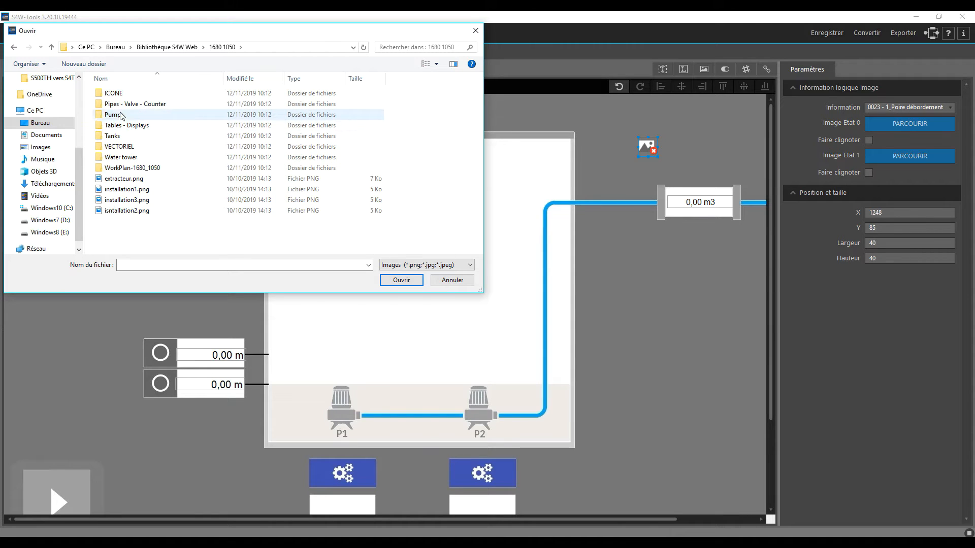
click(125, 96)
double_click(125, 98)
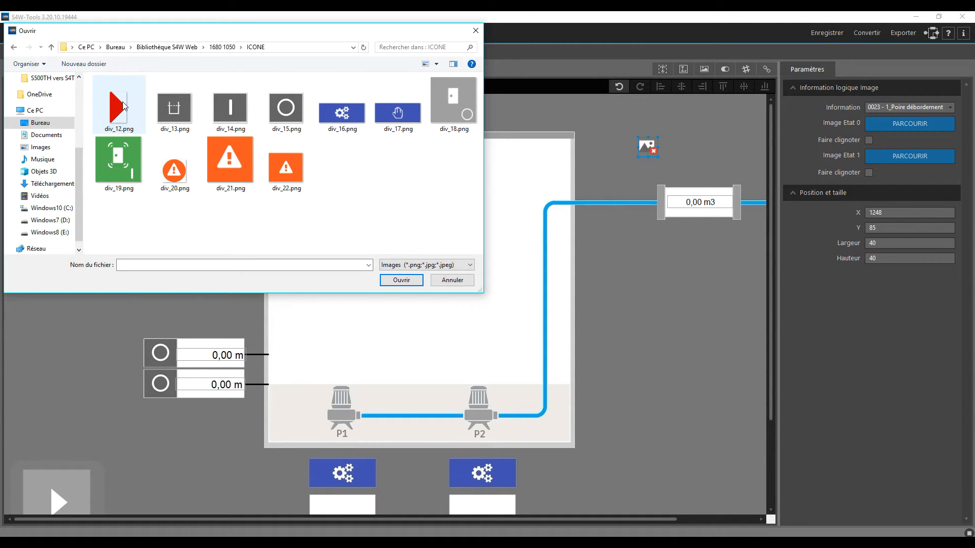
double_click(124, 106)
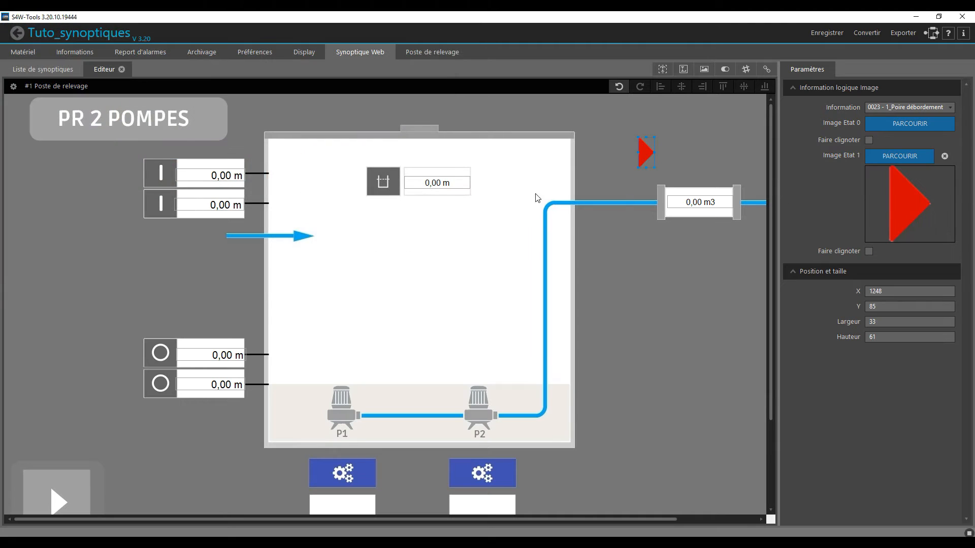
drag(646, 154, 257, 142)
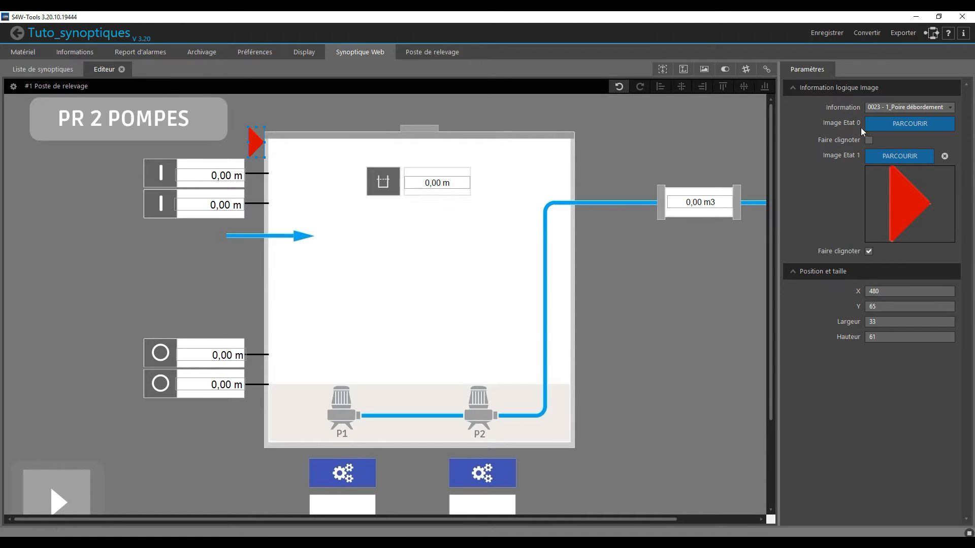
- Place a link over the arrow button at X 36, Y 740, size it 134 by 133, and target it to #2 Groupe
scroll(714, 302, down, 2)
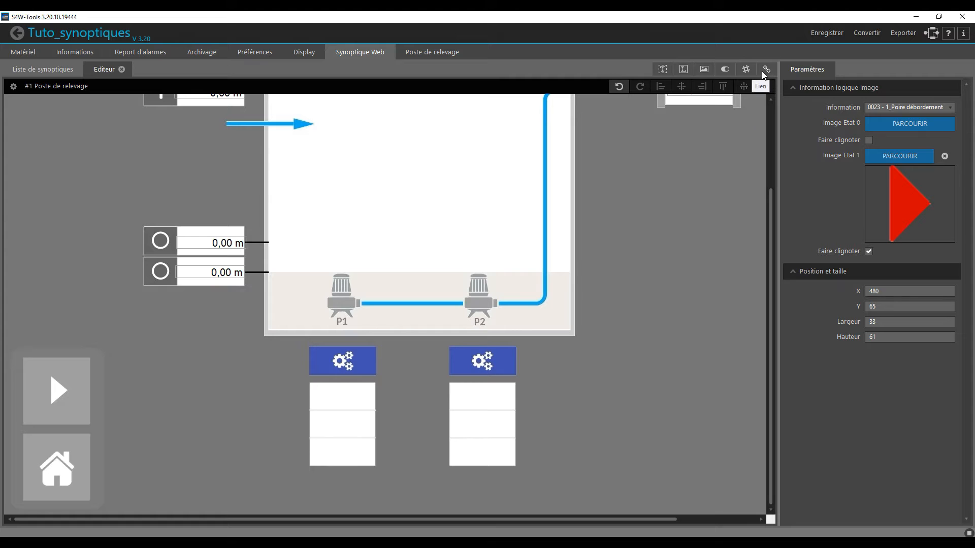
drag(766, 69, 29, 407)
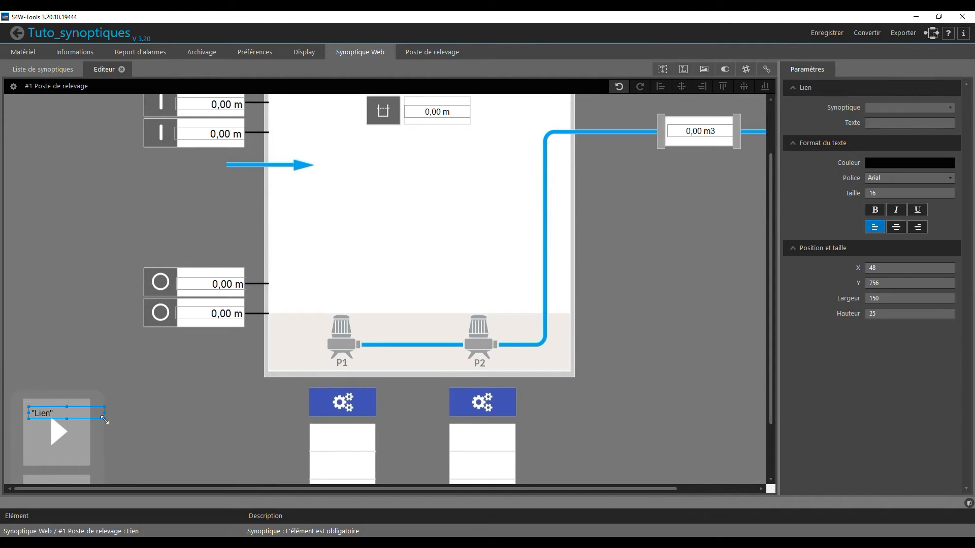
drag(67, 418, 60, 446)
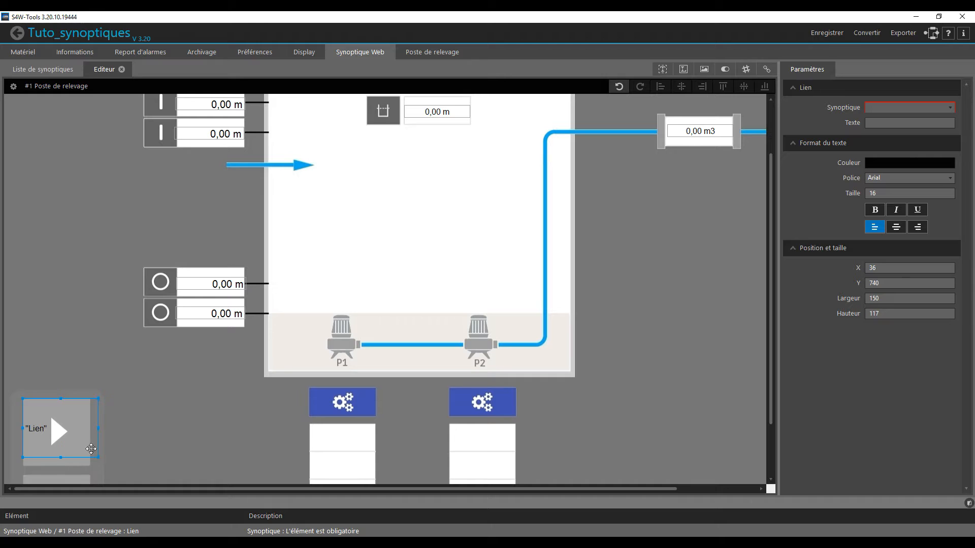
drag(98, 428, 90, 428)
drag(56, 457, 56, 466)
click(880, 108)
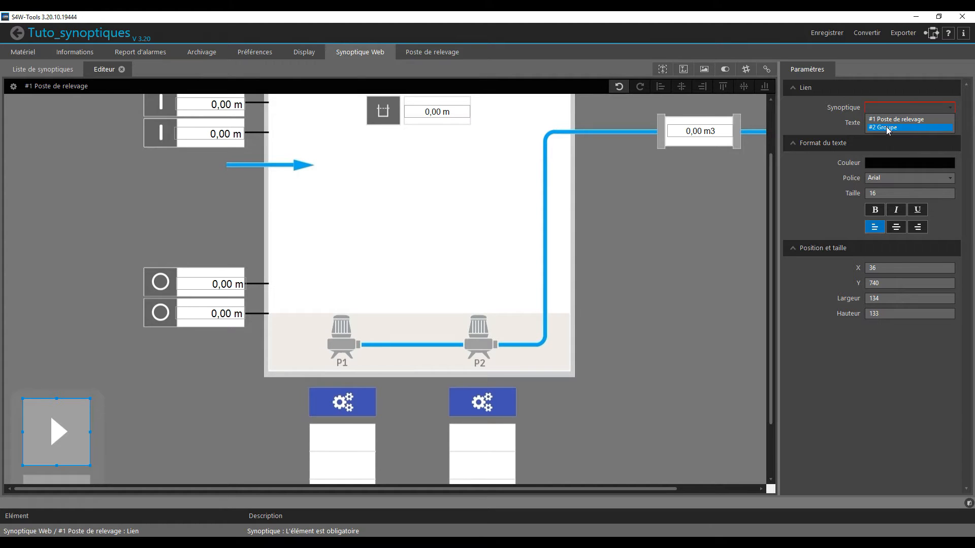
click(888, 128)
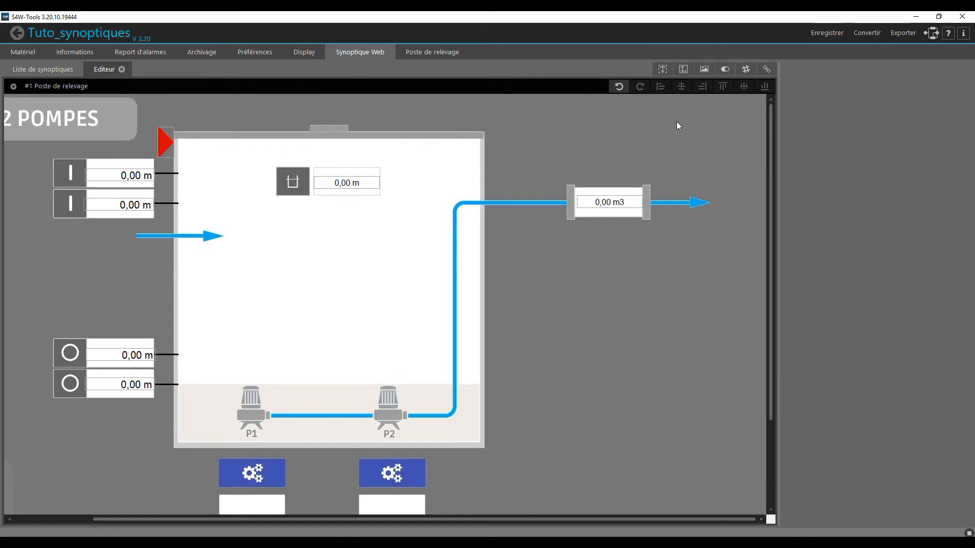
- Add the text "Volume pompé" just above the volume box on the outlet pipe
click(662, 69)
click(577, 161)
triple_click(908, 107)
text(Volume pompé)
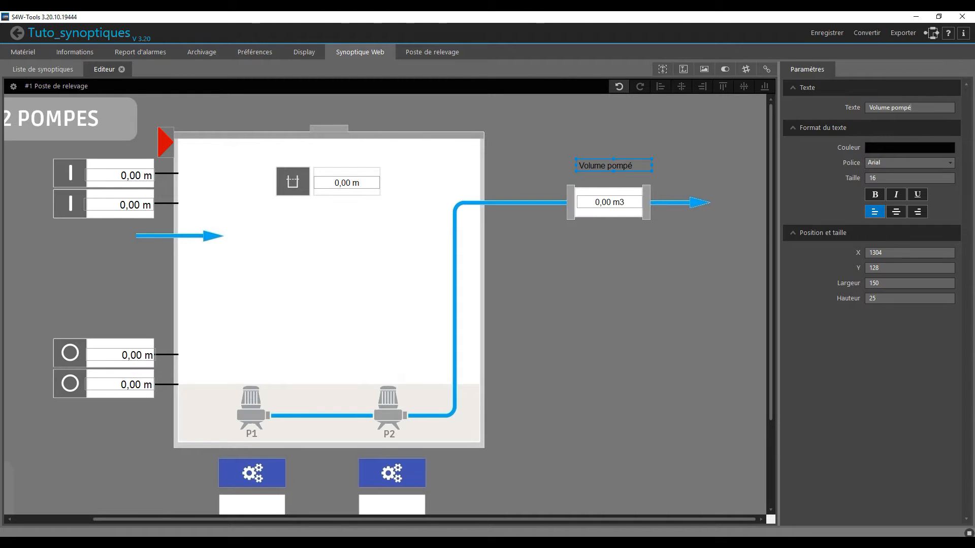
drag(627, 169, 628, 186)
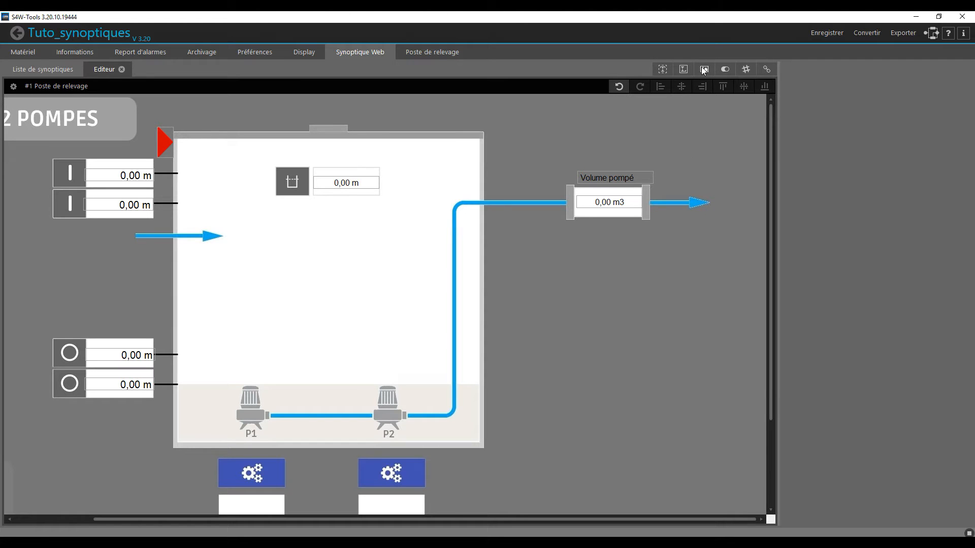
- Place a logical image information in the tank above pump P1 and link it to 0086 - 1_Pompe 1 - Marche/Arrêt
drag(704, 70, 270, 335)
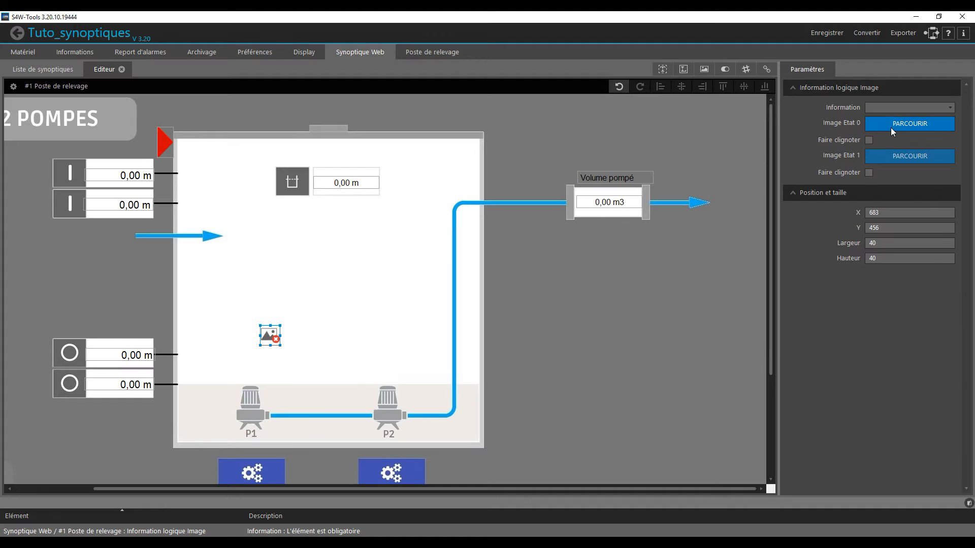
click(889, 109)
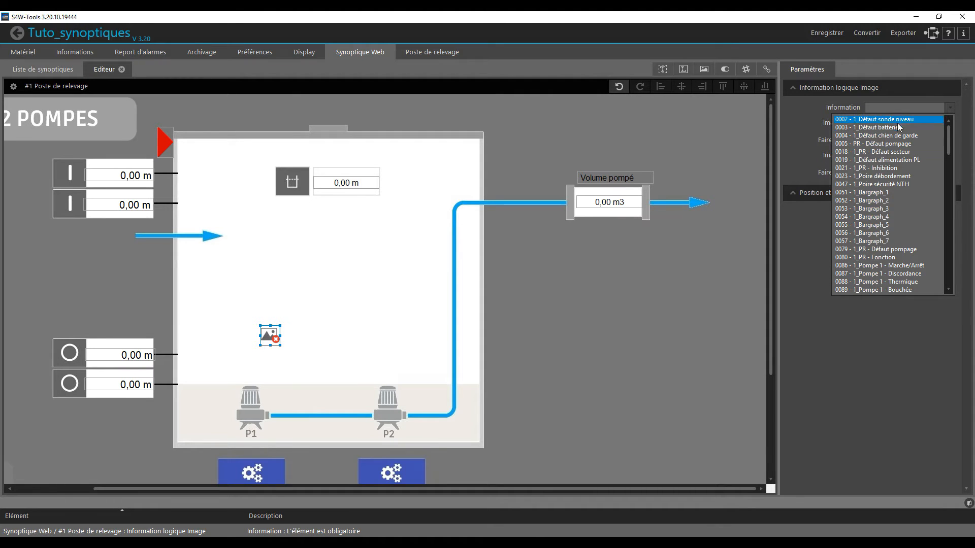
scroll(902, 215, down, 2)
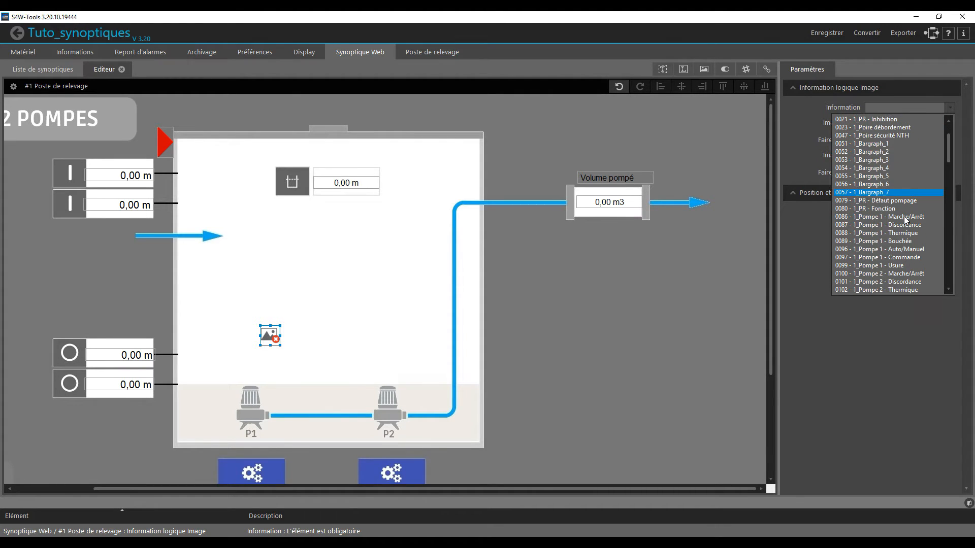
click(882, 216)
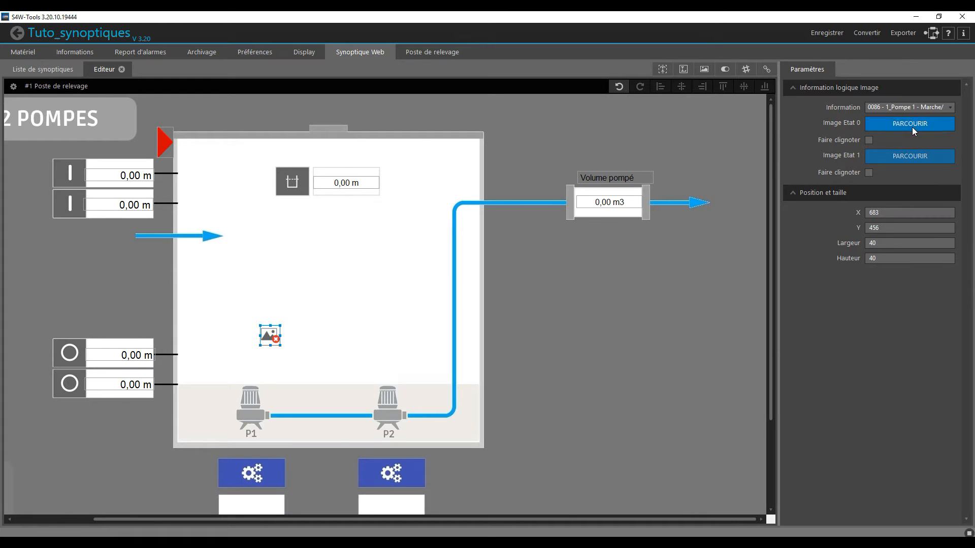
- Set pum_24_on.png from the library's Pumps folder as the state 1 image and align it over pump P1 at X 635, Y 574
click(891, 157)
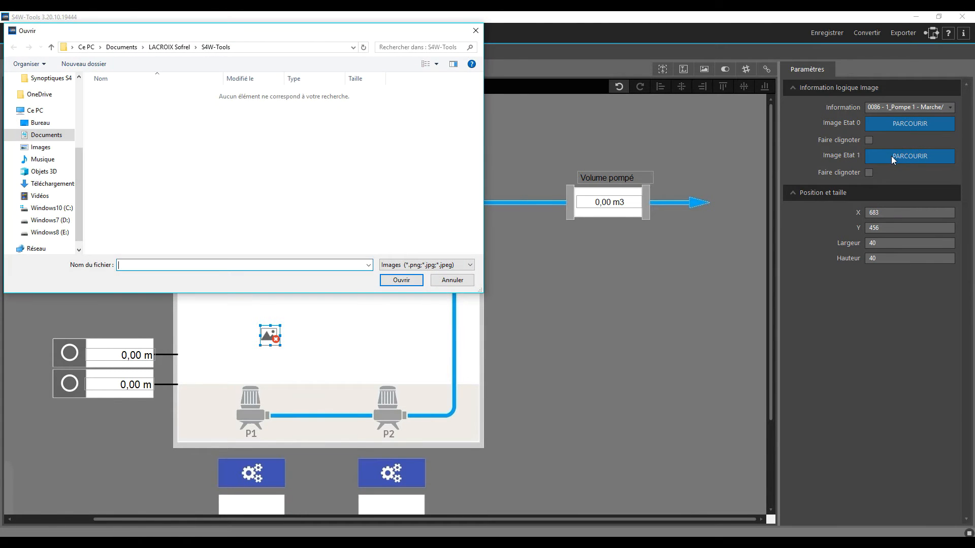
scroll(46, 117, up, 4)
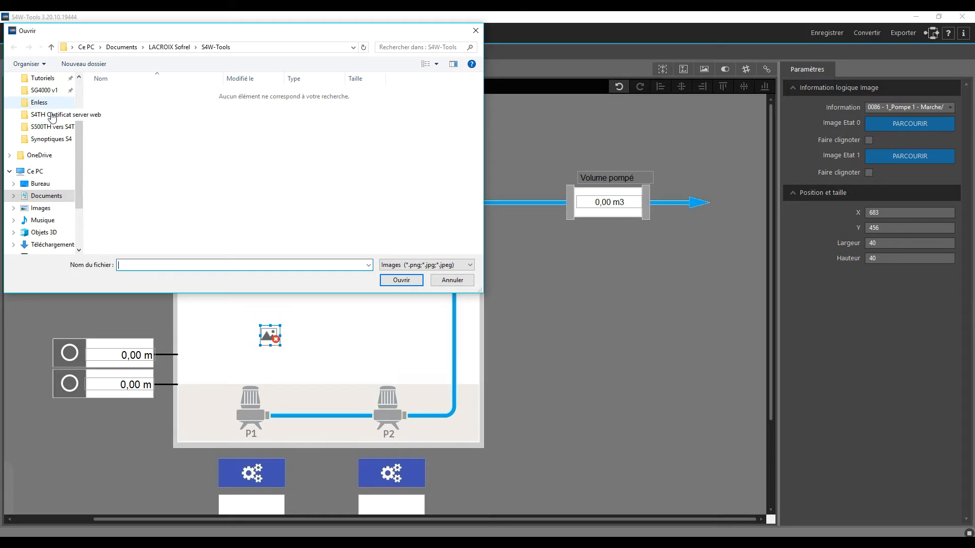
click(40, 99)
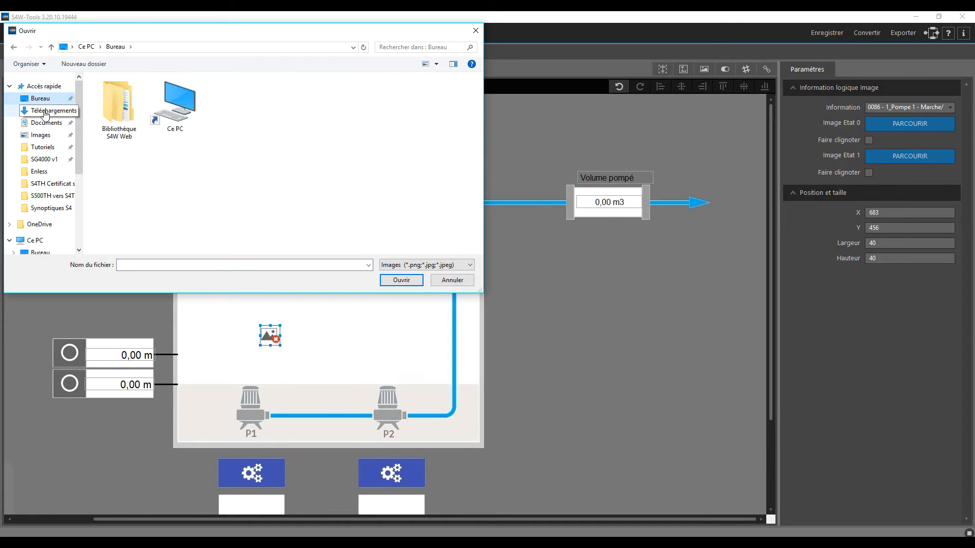
double_click(112, 126)
double_click(112, 115)
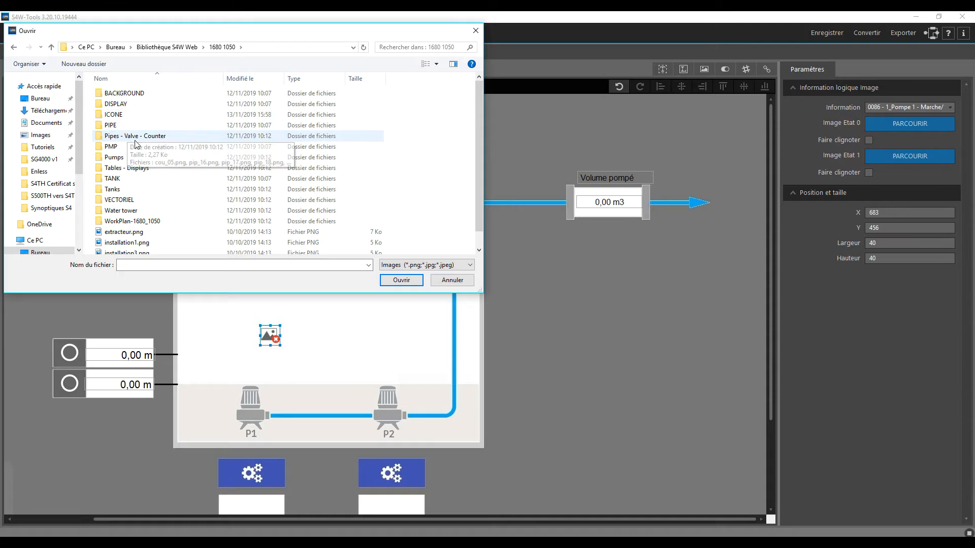
double_click(134, 158)
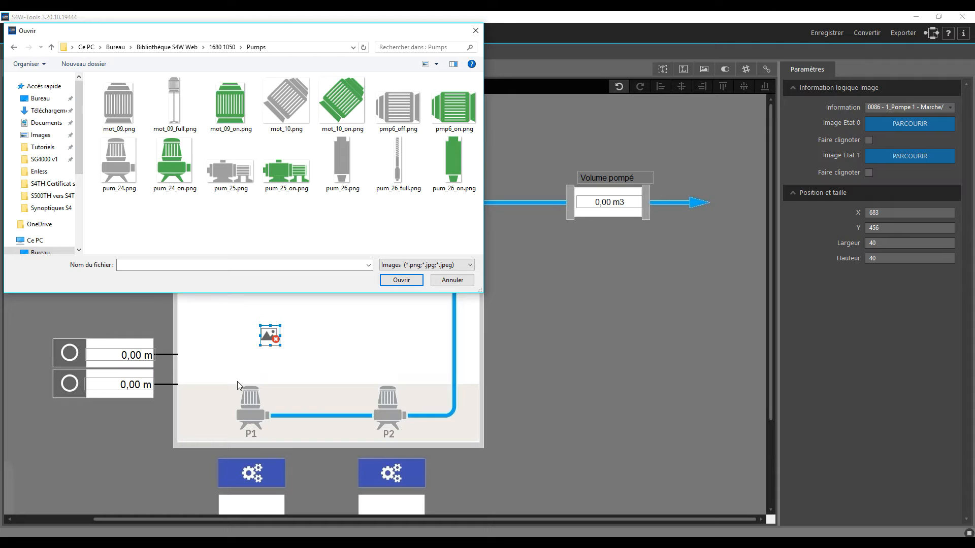
click(181, 168)
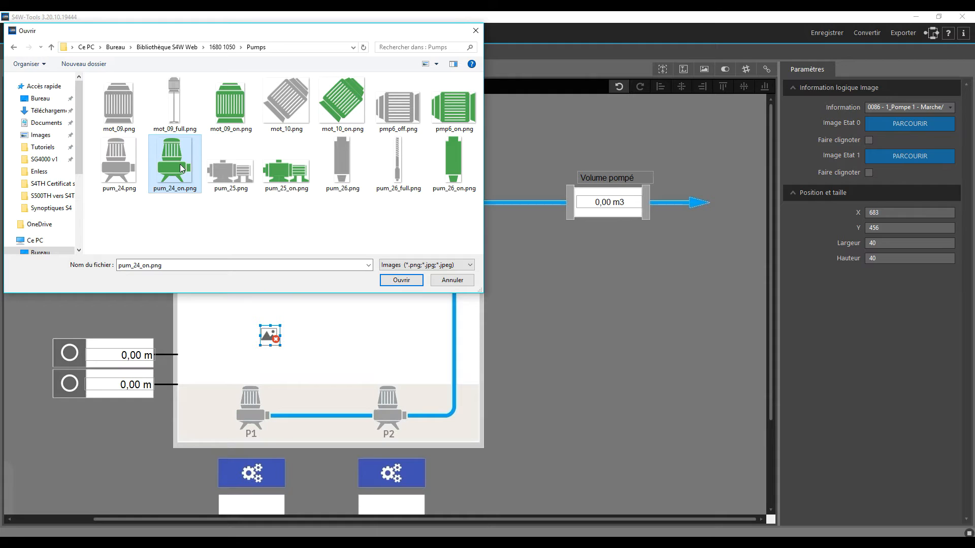
double_click(180, 169)
drag(274, 350, 249, 417)
key(Down)
key(Down)
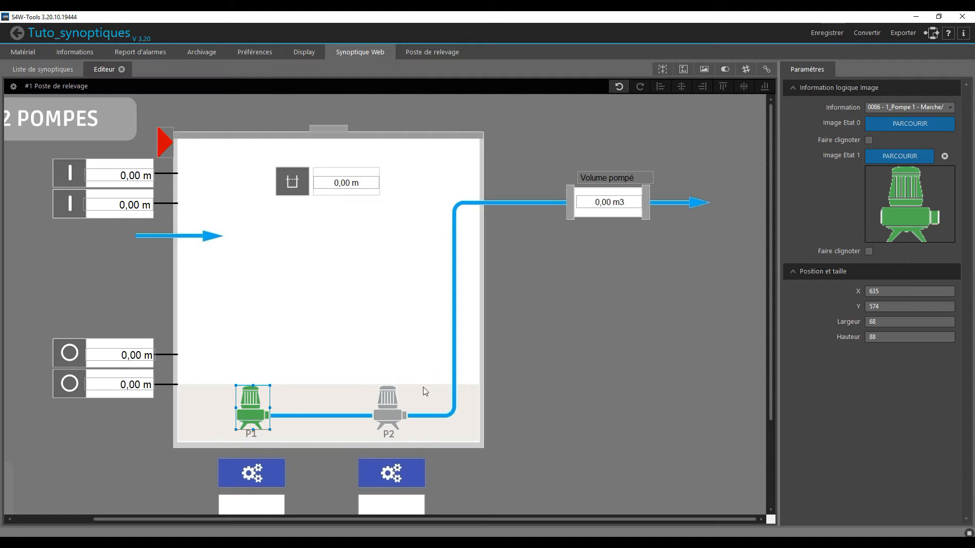
- Copy the green pump image information and align the copy over pump P2 at X 905, Y 574
key(ctrl+v)
drag(272, 406, 392, 406)
key(Up)
key(Up)
key(Up)
key(Down)
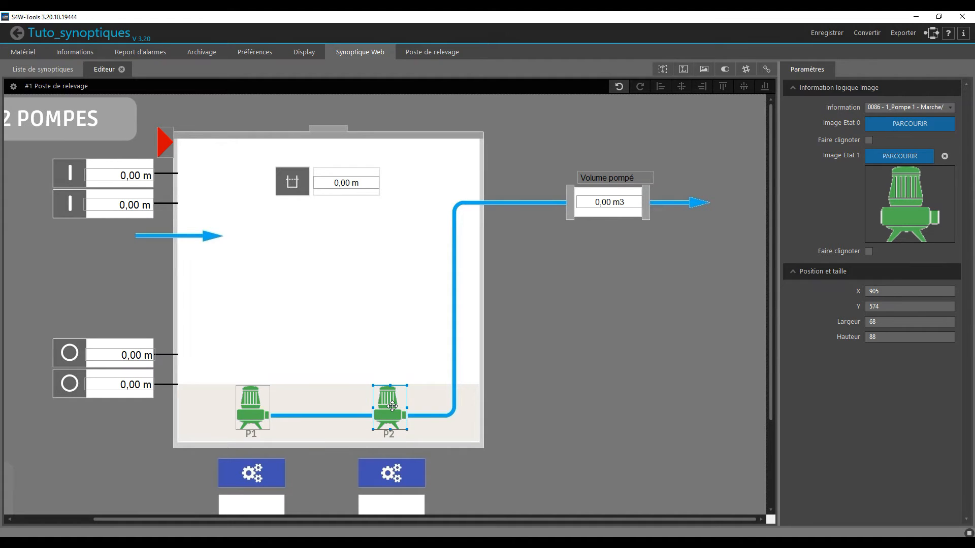
- Link the pump P2 image information to 0100 - 1_Pompe 2 - Marche/Arrêt
click(924, 107)
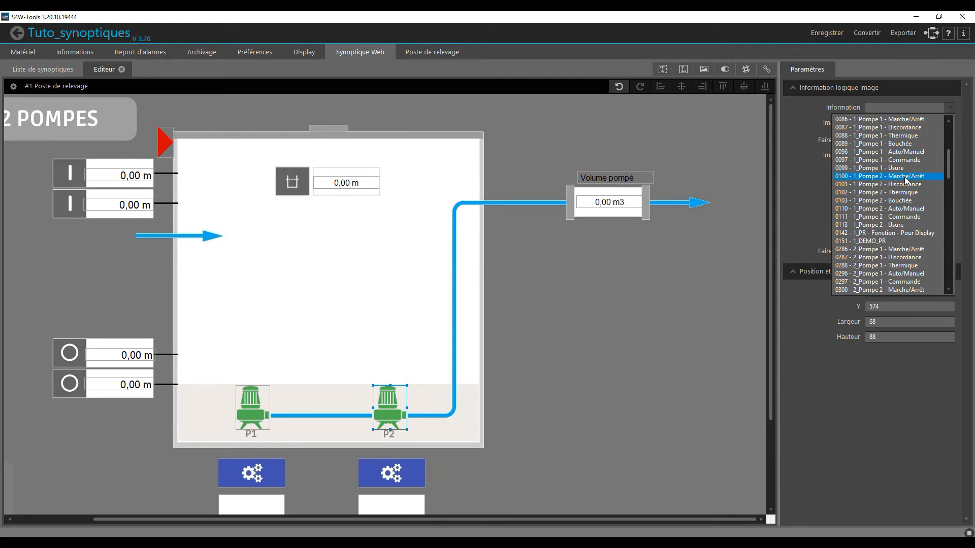
click(906, 177)
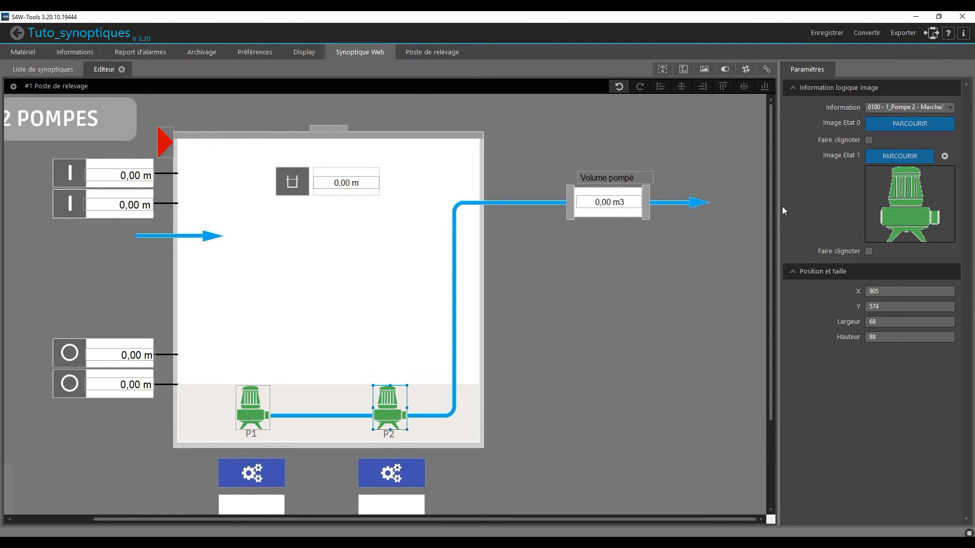
click(660, 282)
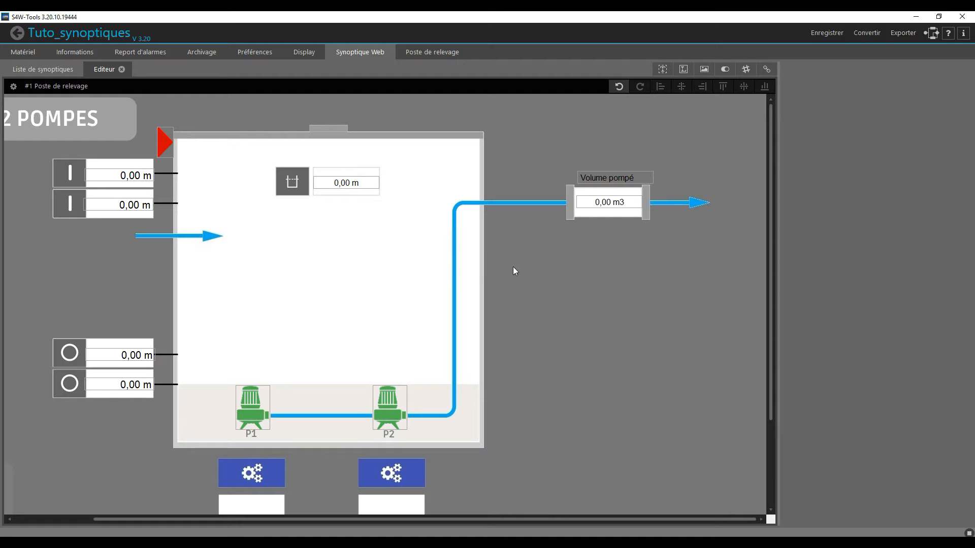
- Examine the information list for logical commands, checking the settings of 1_Pompe 1 - Etat and 4_Réarmement Instrusion
click(77, 52)
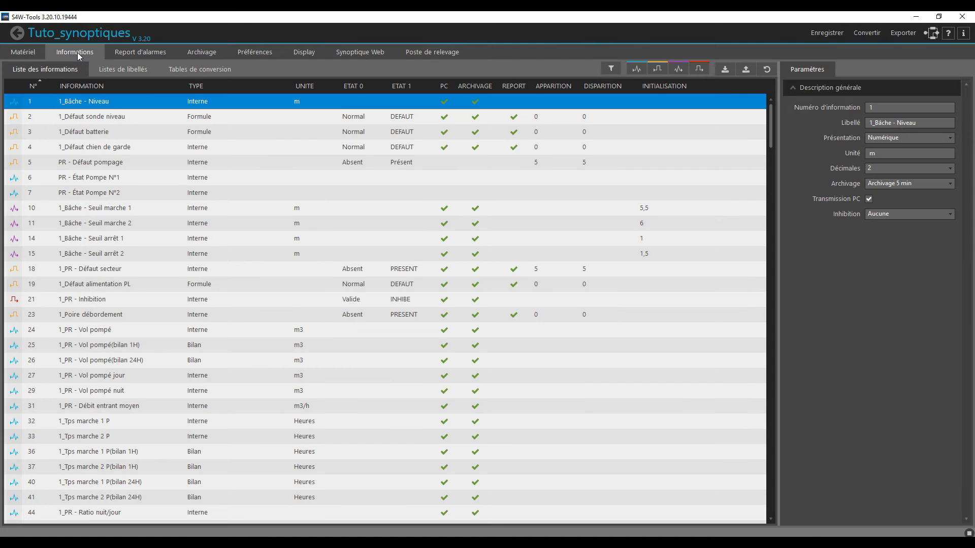
scroll(122, 324, down, 8)
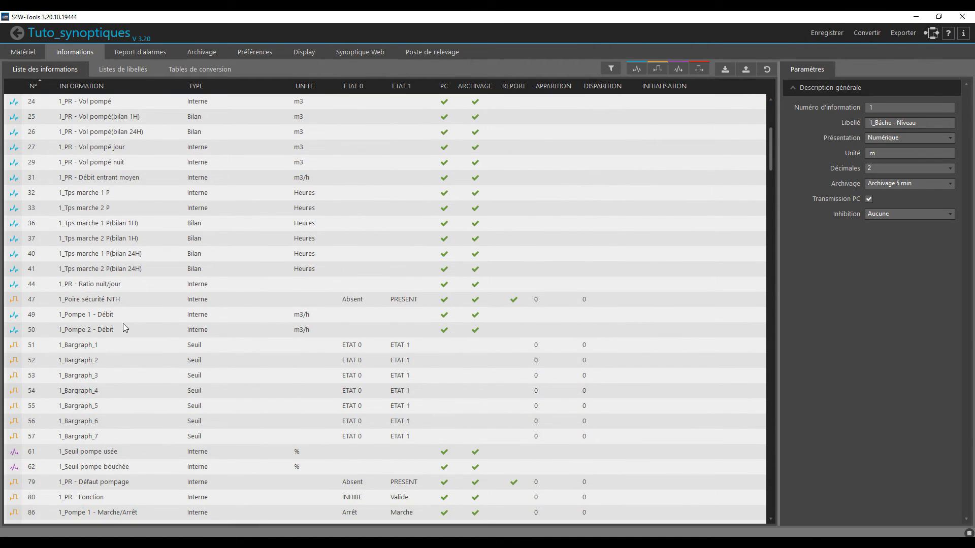
scroll(123, 329, down, 5)
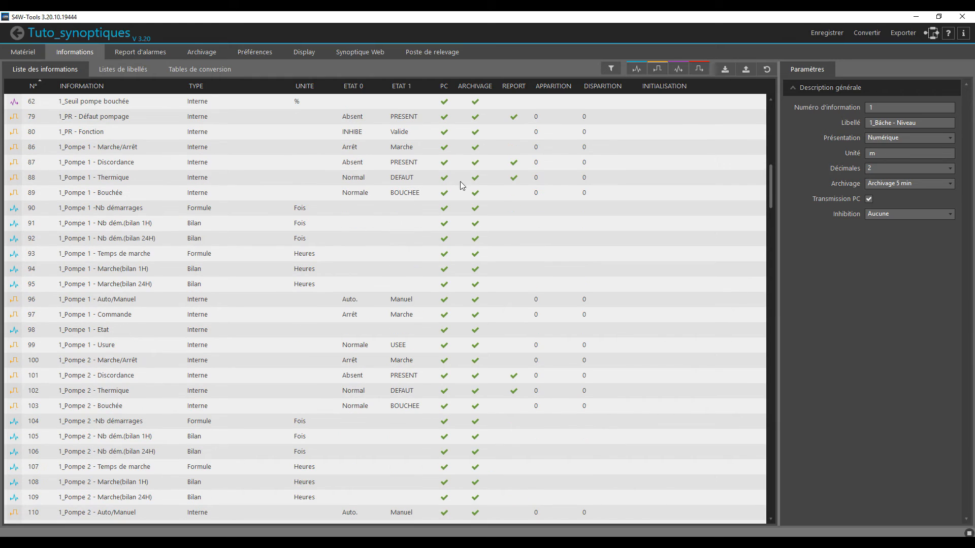
click(693, 71)
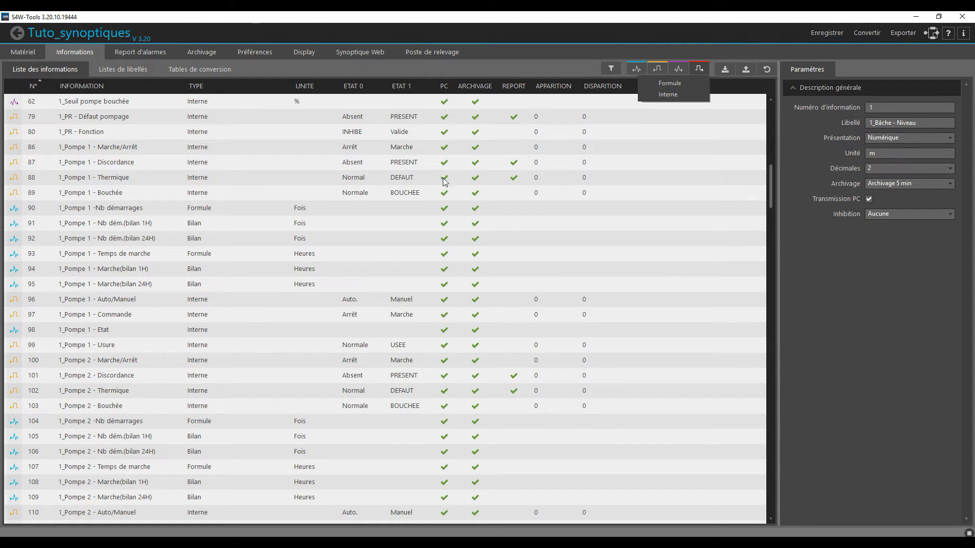
click(209, 330)
scroll(114, 334, down, 15)
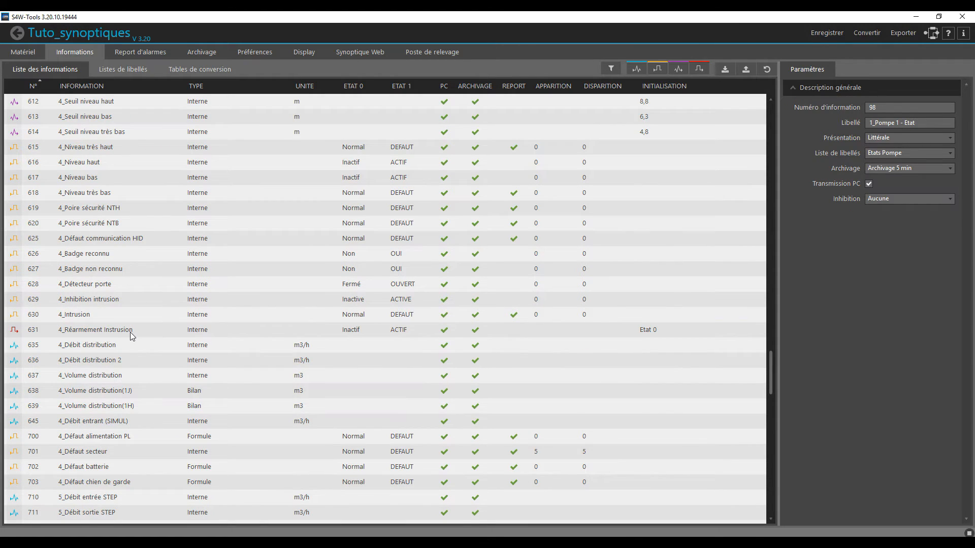
click(130, 332)
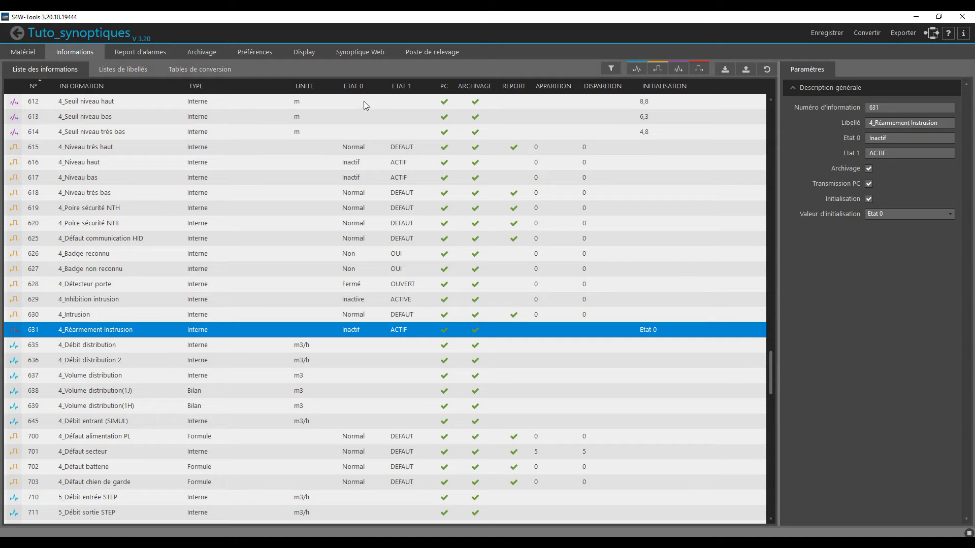
- Place a logical image information below the outlet pipe at X 1382, Y 352, with Level_stop.png for state 0 and Level_start.png for state 1
click(371, 50)
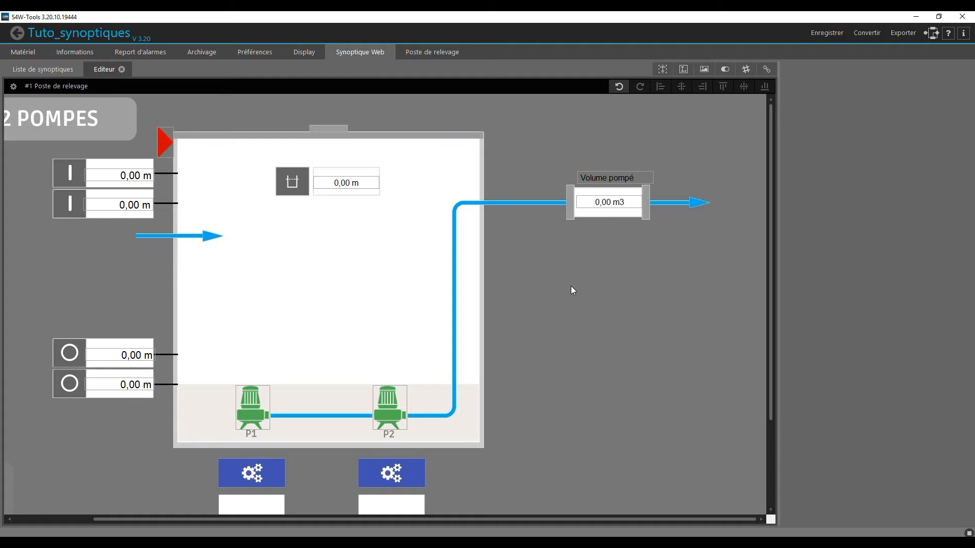
drag(705, 68, 616, 274)
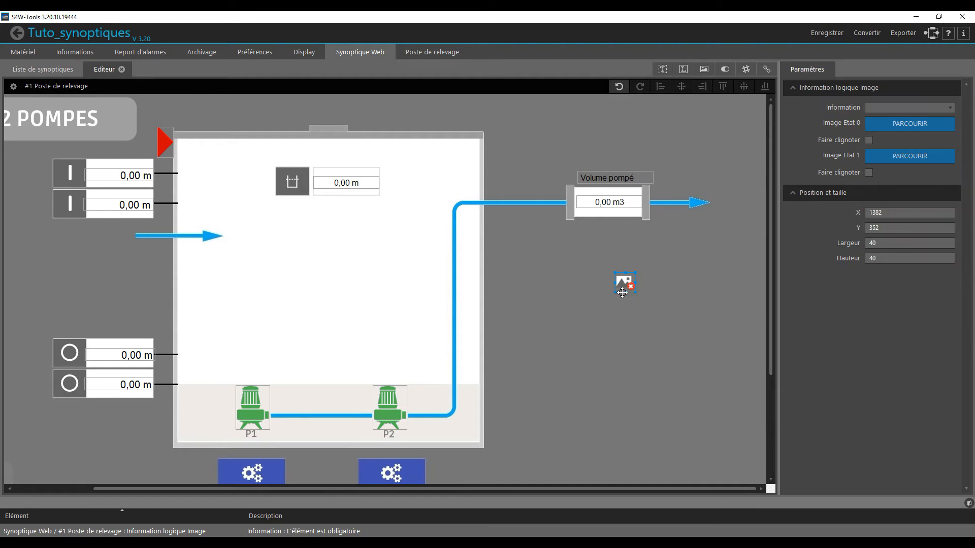
click(891, 131)
click(227, 227)
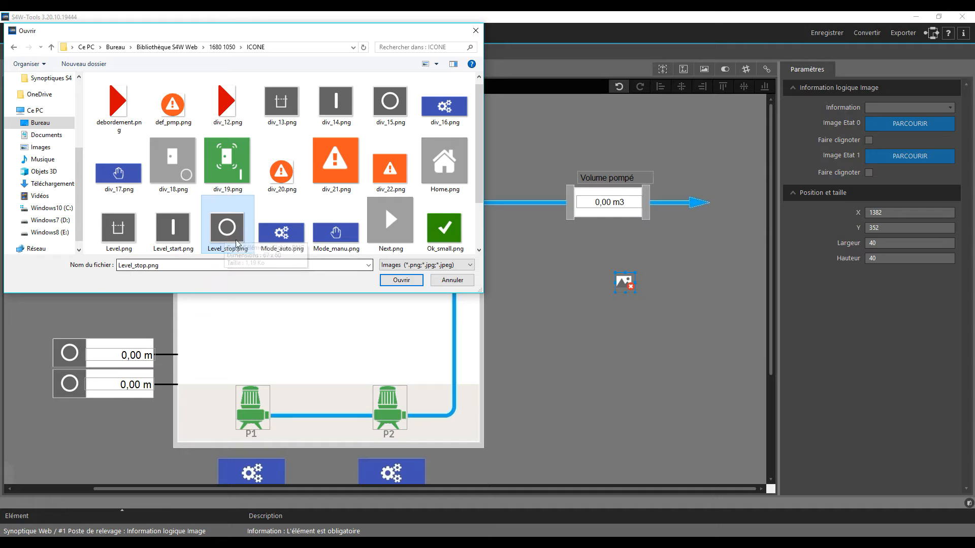
click(401, 280)
click(903, 234)
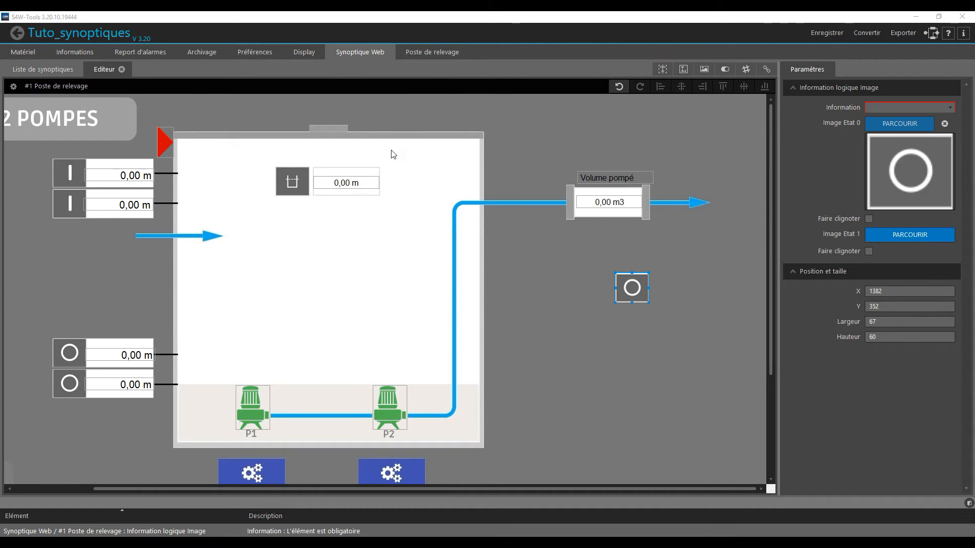
double_click(173, 235)
- Link the new image information to 0631 - 4_Réarmement Instrusion and move it to X 1270, Y 416
click(910, 108)
drag(953, 127, 958, 215)
click(875, 250)
drag(633, 283, 575, 315)
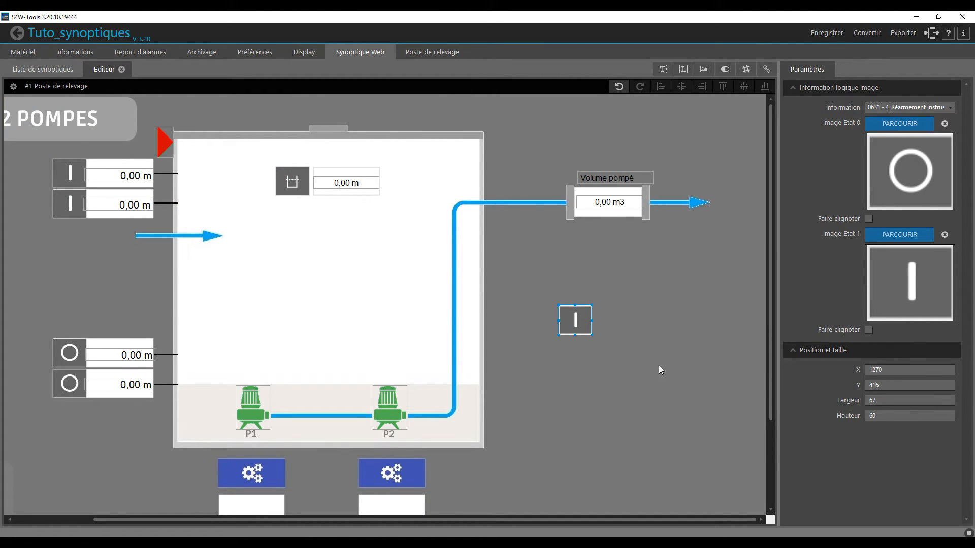
- Open the #2 Groupe synoptic for editing from the list of synoptics
click(57, 70)
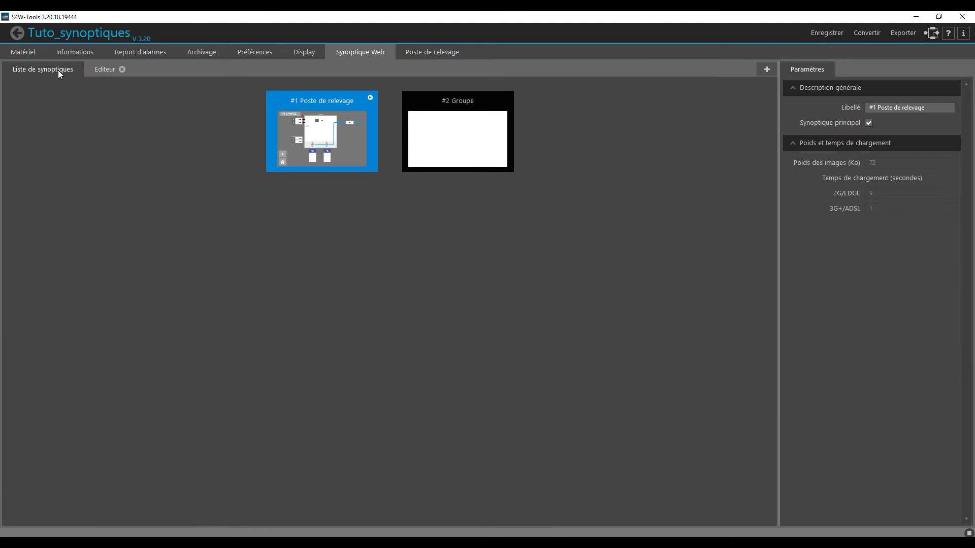
double_click(468, 151)
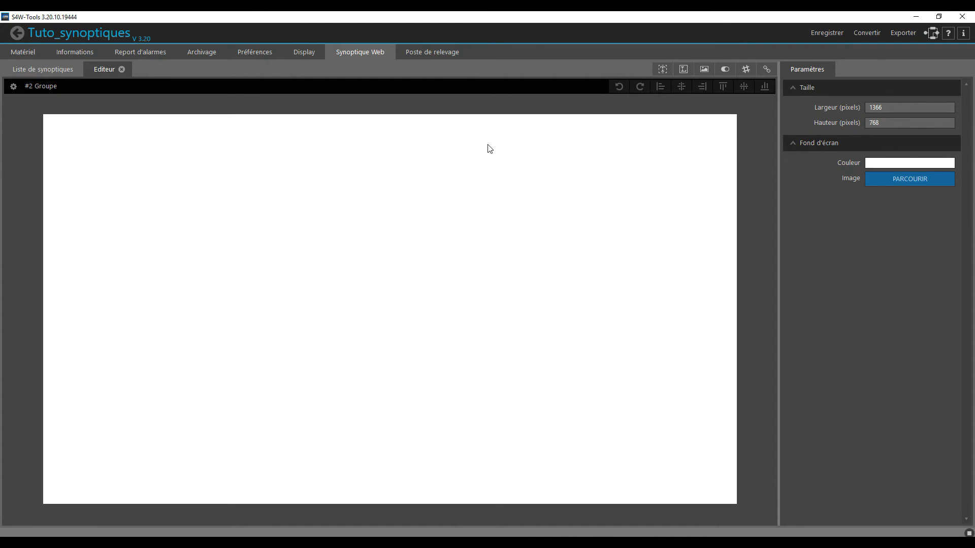
- Set Groupe.png as the synoptic's background image and resize the synoptic to 1680 by 1050 pixels
click(900, 178)
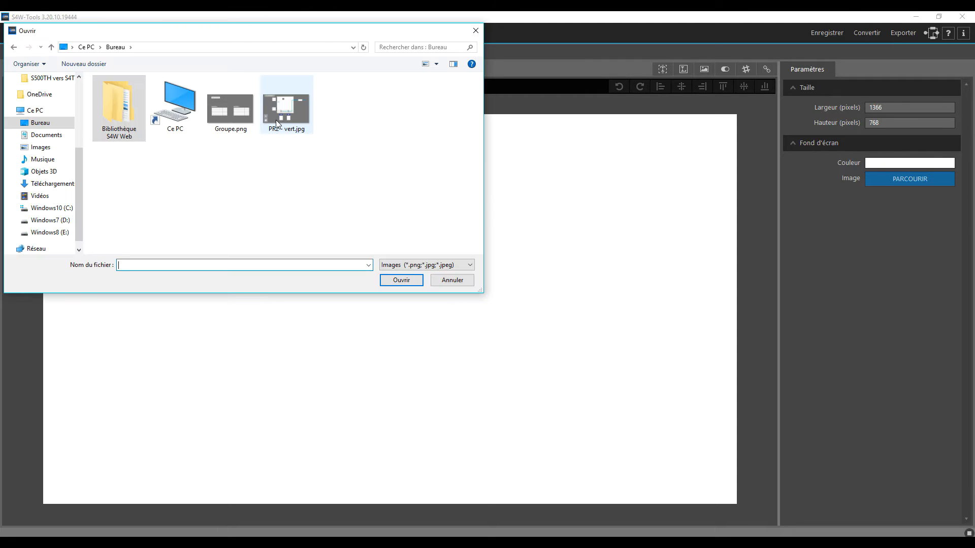
double_click(241, 120)
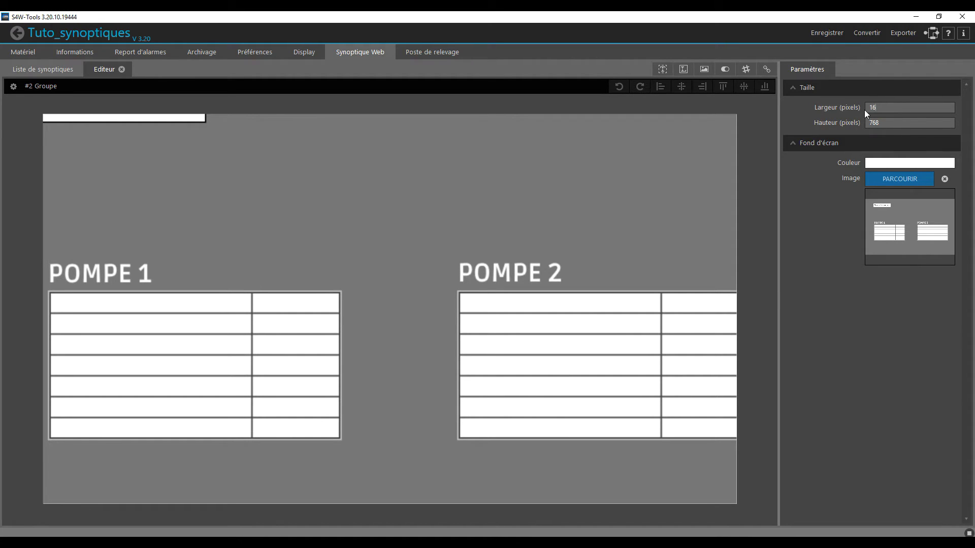
key(Tab)
text(1050)
key(Return)
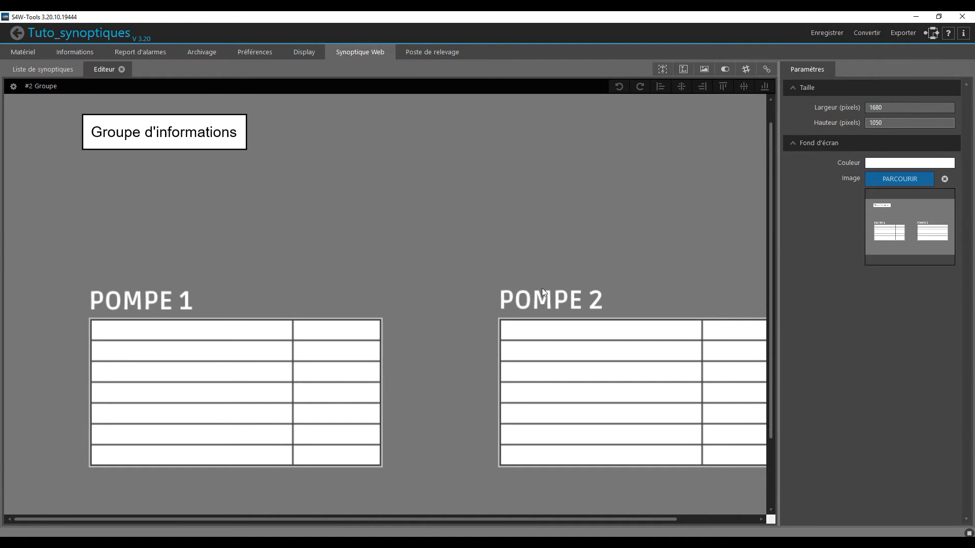
- Place an information label at X 176, Y 500 in the first row of the Pompe 1 table and link it to 1_Pompe 1 - Discordance
scroll(537, 280, down, 1)
drag(400, 519, 444, 516)
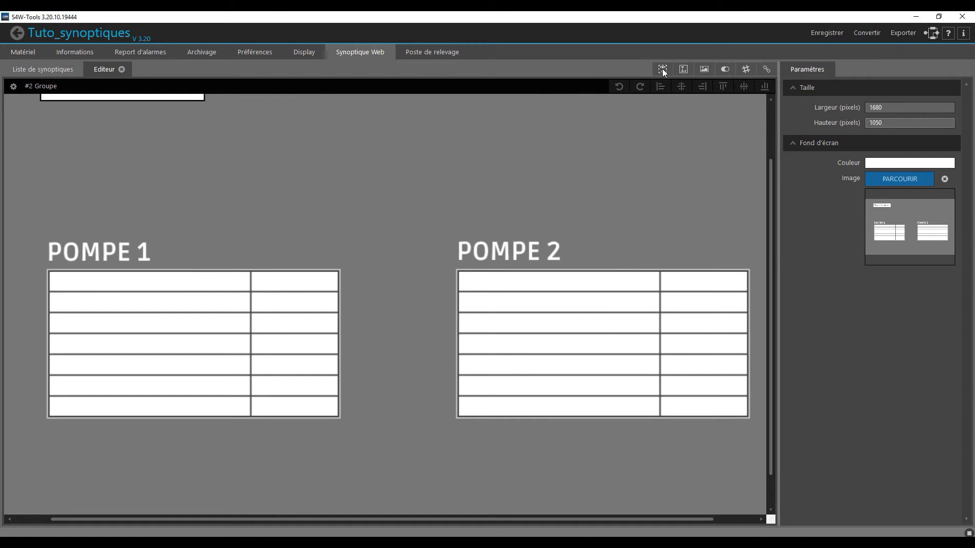
drag(304, 249, 248, 299)
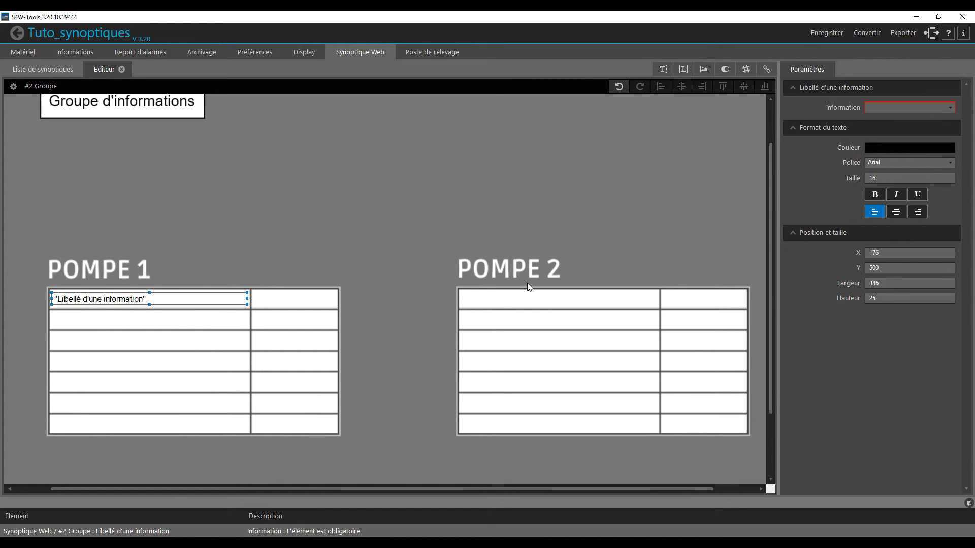
click(914, 107)
scroll(888, 203, down, 5)
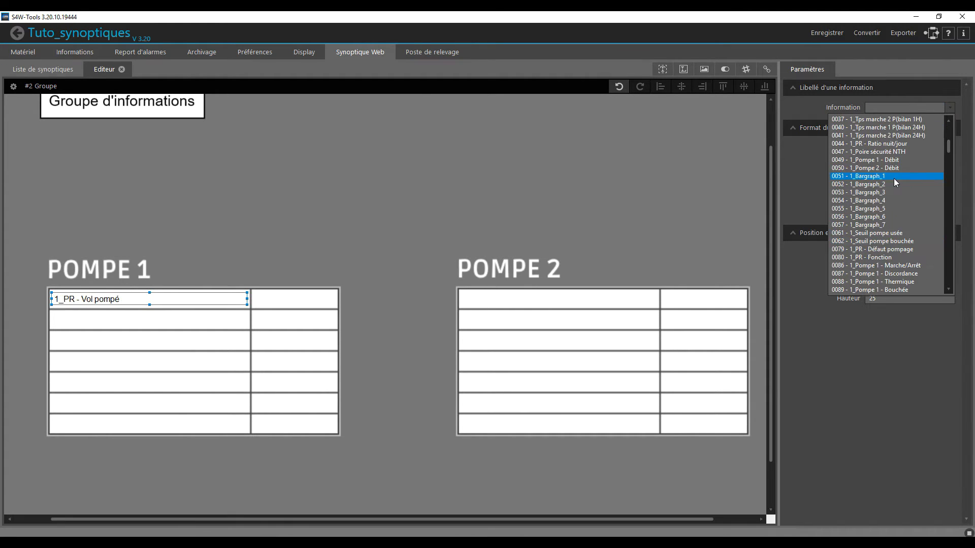
click(917, 167)
- Duplicate the Discordance label into the second row of the Pompe 1 table and link the copy to 1_Pompe 1 - Thermique
key(ctrl+c)
key(ctrl+v)
drag(178, 304, 174, 321)
key(Up)
key(Up)
key(Up)
click(914, 107)
click(909, 178)
- Duplicate the first two labels of the Pompe 1 table into its third and fourth rows and align them with the cells
ctrl+click(152, 300)
key(ctrl+c)
key(ctrl+v)
drag(207, 333, 201, 363)
key(Left)
key(Left)
key(Left)
key(Up)
key(Up)
- Fill the fifth, sixth and seventh rows of the Pompe 1 table with further label copies aligned to the cells
key(Up)
key(ctrl+v)
drag(129, 331, 91, 423)
key(Up)
key(Up)
click(97, 406)
key(ctrl+c)
key(ctrl+v)
key(Down)
key(Down)
- Link the labels in rows three to five of the Pompe 1 table to Pompe 1 Bouchée, Nb dém.(bilan 1H) and Nb dém.(bilan 24H)
click(132, 341)
click(914, 108)
click(909, 135)
click(193, 361)
click(909, 108)
click(906, 152)
click(218, 381)
click(909, 108)
click(907, 161)
- Link the last two labels of the Pompe 1 table to 1_Pompe 1 - Marche(bilan 1H) and 1_Pompe 1 - Marche(bilan 24H)
click(193, 403)
click(909, 108)
click(909, 170)
click(193, 424)
click(906, 107)
click(906, 178)
- Duplicate all seven Pompe 1 labels into the first column of the Pompe 2 table
drag(36, 277, 325, 443)
key(ctrl+c)
key(ctrl+v)
drag(244, 386, 646, 381)
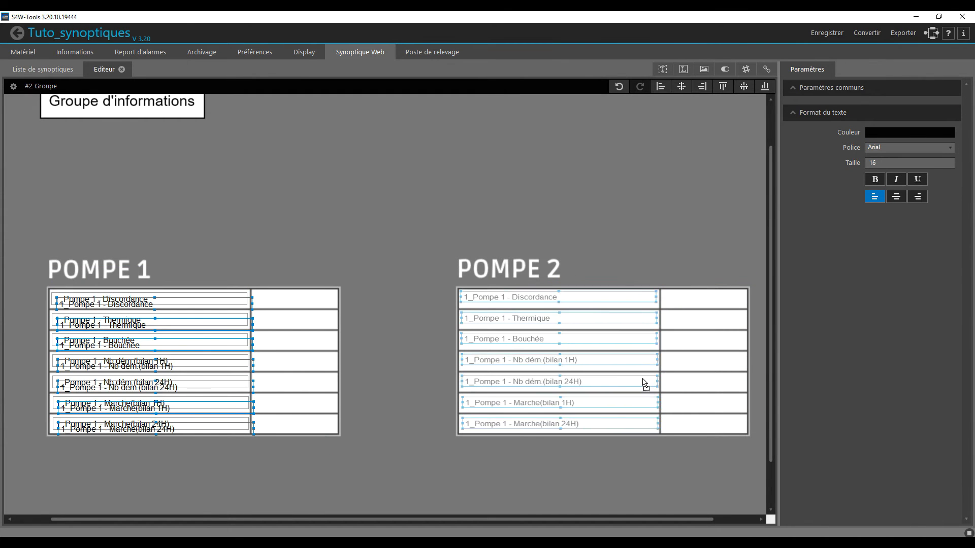
- Link the first three labels of the Pompe 2 table to Pompe 2 Discordance, Thermique and Bouchée
click(558, 299)
click(909, 108)
click(871, 236)
click(559, 320)
click(909, 108)
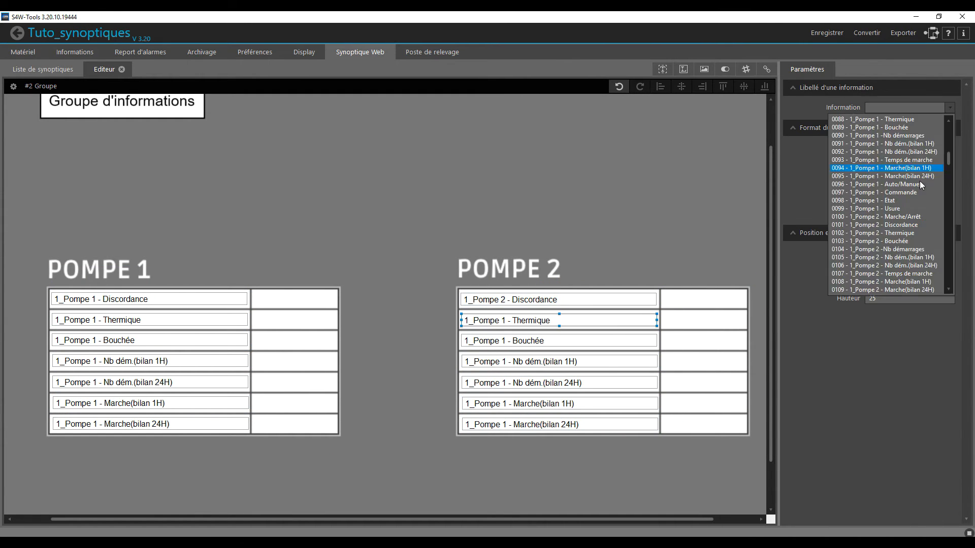
click(871, 236)
click(558, 341)
click(909, 107)
click(871, 236)
- Link the last four Pompe 2 labels to Pompe 2 Nb dém.(bilan 1H), Nb dém.(bilan 24H), Marche(bilan 1H) and Marche(bilan 24H)
click(559, 361)
click(871, 234)
click(558, 383)
click(909, 107)
click(871, 234)
click(559, 403)
click(909, 107)
click(871, 234)
click(558, 424)
click(909, 108)
click(871, 233)
click(349, 234)
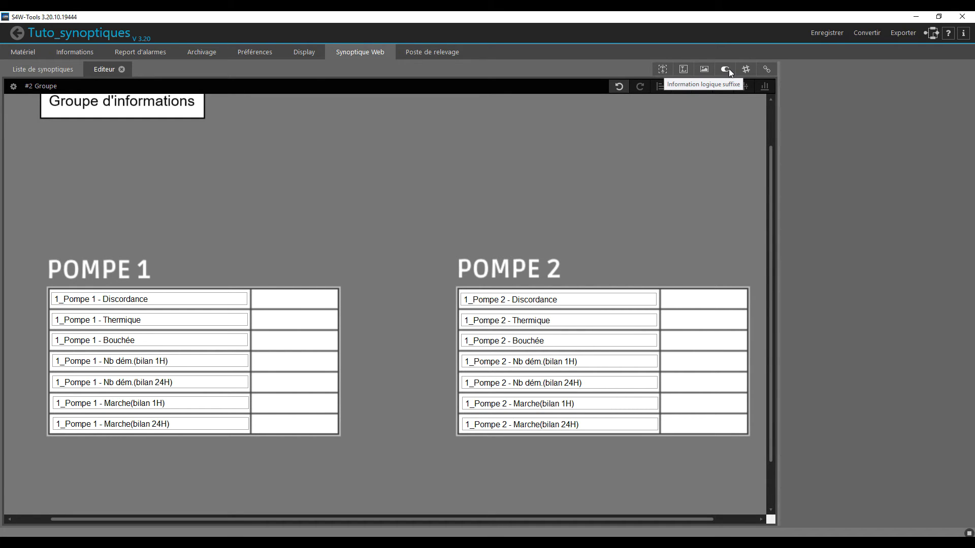
- Place a logical suffix information of 154 by 25 at X 580, Y 501, beside the Pompe 1 Discordance label
drag(726, 68, 337, 328)
drag(277, 326, 273, 325)
key(Right)
key(Right)
key(Right)
key(Up)
key(Up)
key(Right)
key(Up)
key(Right)
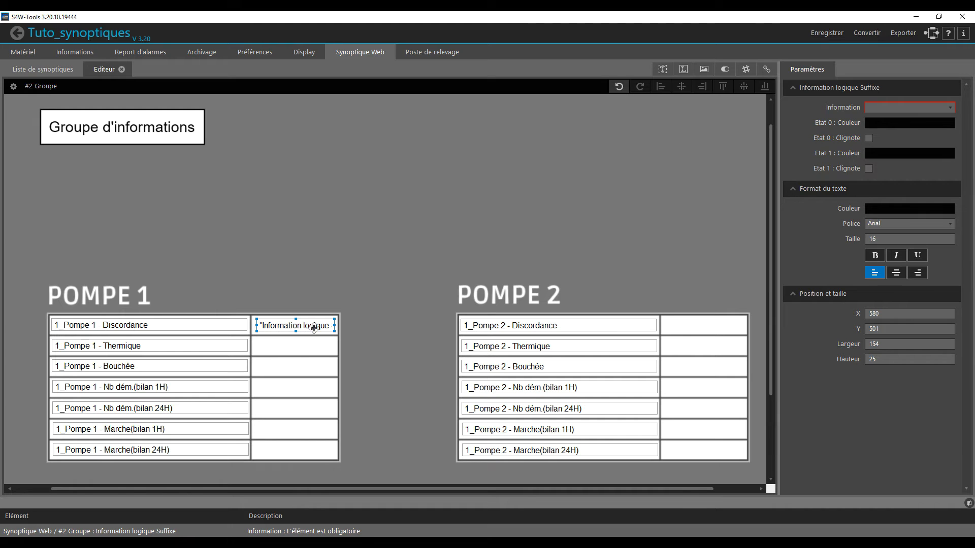
- Link the new logical suffix information to 0087 - 1_Pompe 1 - Discordance
click(906, 108)
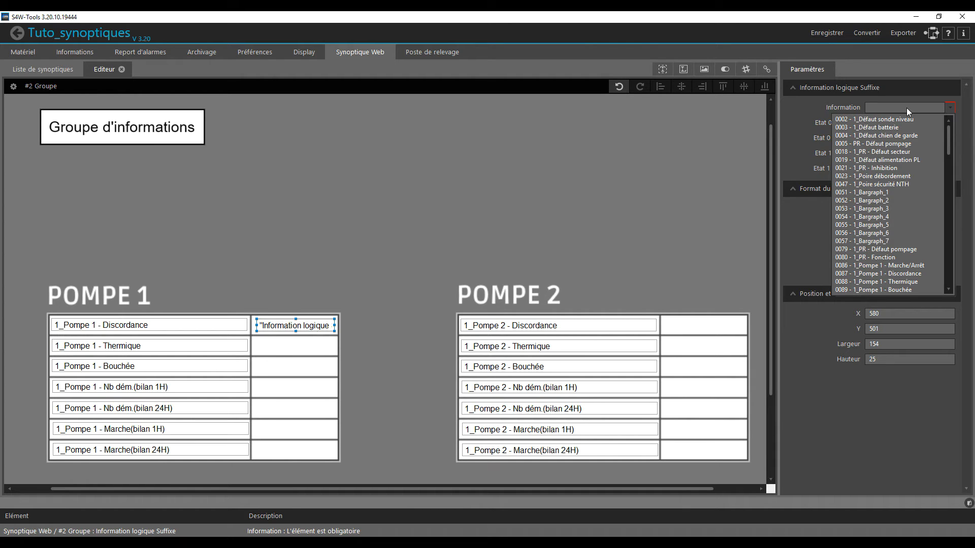
scroll(897, 171, down, 2)
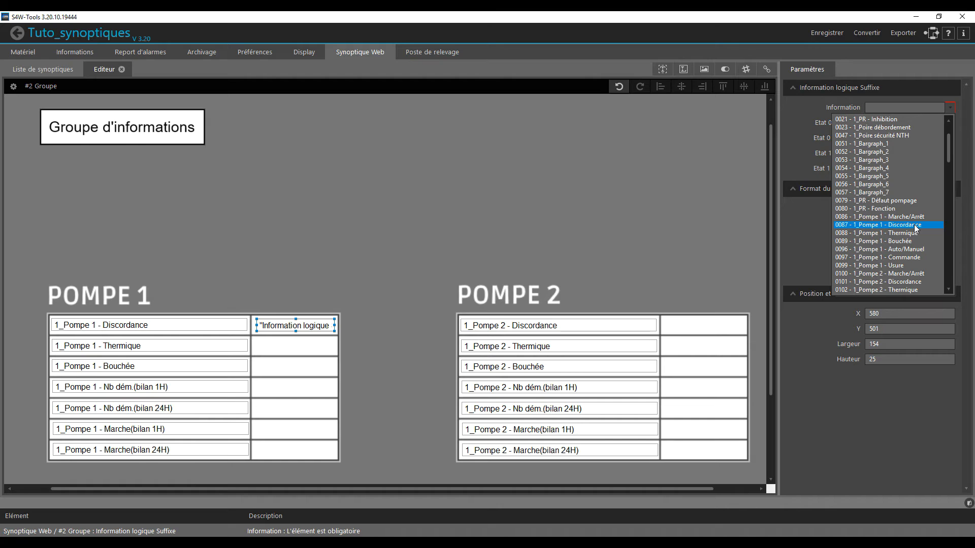
click(916, 230)
- Duplicate the logical value beside the Thermique label at X 580, Y 543 and link the copy to 1_Pompe 1 - Thermique
click(263, 323)
key(ctrl+c)
key(ctrl+v)
mouse_move(308, 335)
mouse_down()
mouse_move(304, 351)
mouse_move(295, 346)
mouse_up()
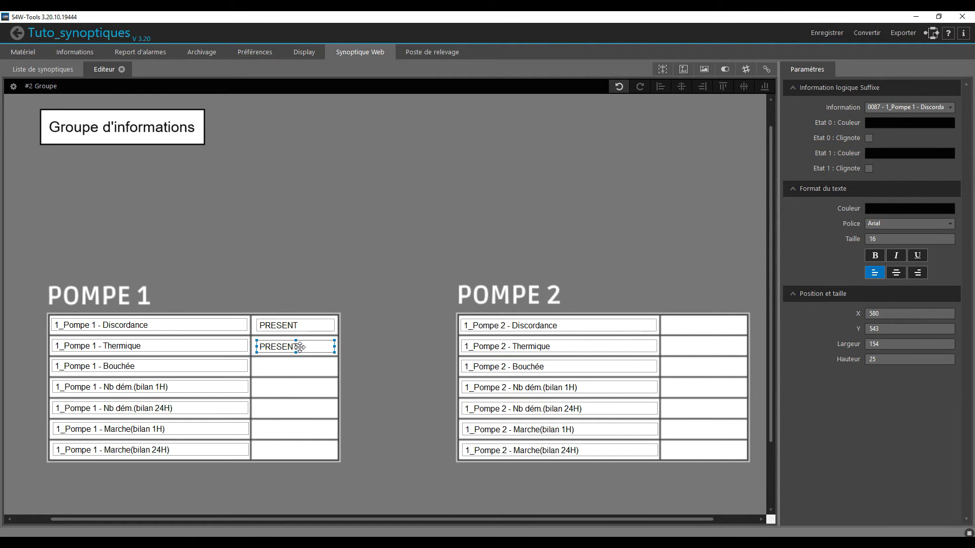
click(911, 107)
click(922, 130)
- Duplicate the logical value beside the Bouchée label of Pompe 1 and link the copy to 1_Pompe 1 - Bouchée
click(271, 346)
key(ctrl+c)
key(ctrl+v)
drag(281, 348, 277, 365)
click(911, 107)
click(922, 132)
click(623, 192)
- Place a right-aligned numeric information in the fourth row of the Pompe 1 table and link it to 0091 - 1_Pompe 1 - Nb dém.(bilan 1H)
drag(746, 69, 293, 422)
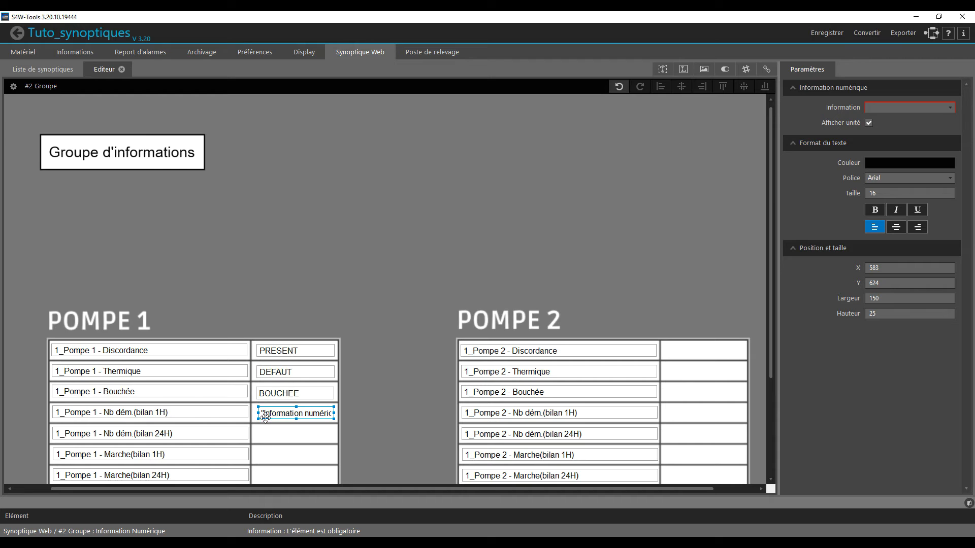
scroll(892, 193, down, 5)
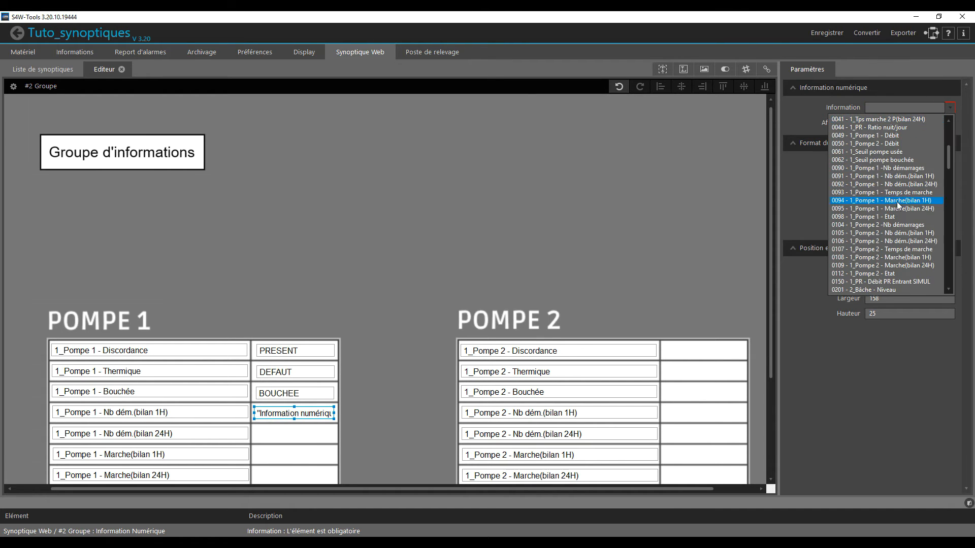
click(892, 191)
scroll(316, 407, down, 2)
- Duplicate the numeric information into the fifth row of the Pompe 1 table and link it to 0092 - 1_Pompe 1 - Nb dém.(bilan 24H)
key(ctrl+c)
key(ctrl+v)
drag(323, 325, 318, 349)
click(909, 107)
click(910, 127)
- Duplicate both numeric values into the last two Pompe 1 rows and link the copies to Pompe 1 Marche(bilan 1H) and Marche(bilan 24H)
drag(365, 292, 309, 387)
key(ctrl+c)
key(ctrl+v)
click(314, 356)
click(938, 107)
click(939, 143)
click(315, 379)
click(910, 108)
click(909, 144)
- Duplicate all seven Pompe 1 values into the second column of the Pompe 2 table
drag(374, 380, 248, 241)
key(ctrl+c)
key(ctrl+v)
drag(332, 254, 743, 251)
click(743, 251)
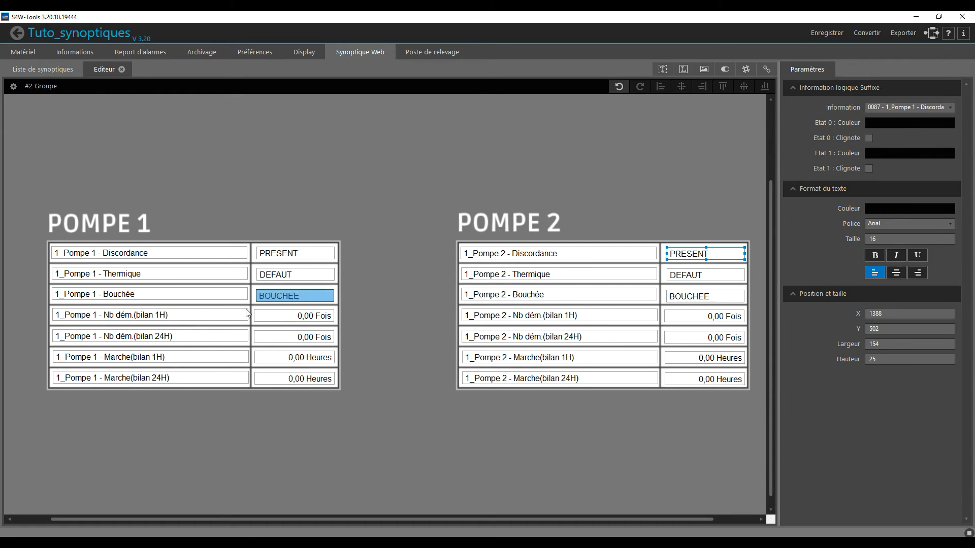
- Center the text of the three logical values in both the Pompe 1 and Pompe 2 tables
drag(341, 239, 236, 313)
click(918, 258)
click(896, 257)
drag(662, 235, 750, 303)
click(897, 258)
click(730, 318)
click(894, 107)
click(884, 130)
- Link the three logical values of the Pompe 2 table to 0101 Discordance, 0102 Thermique and 0103 Bouchée of Pompe 2
click(706, 253)
click(909, 107)
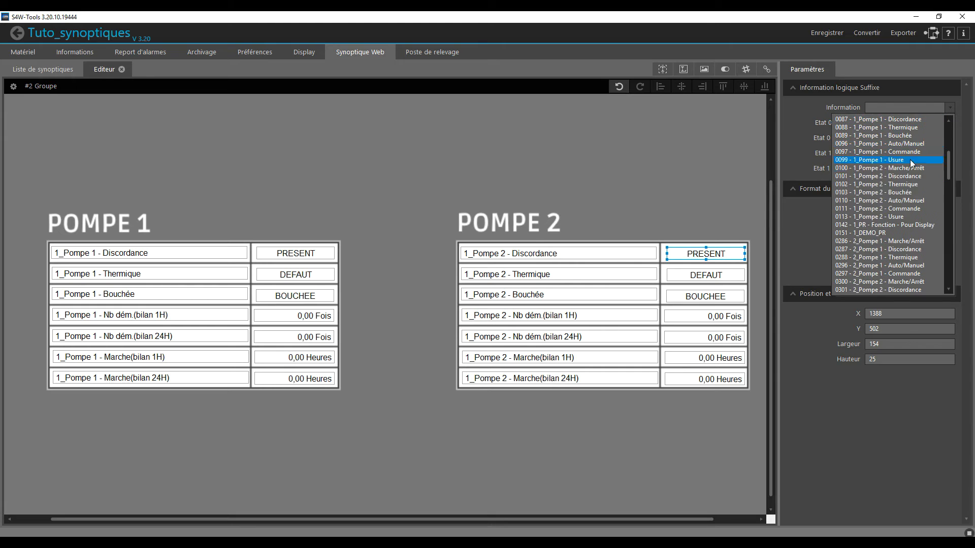
click(905, 175)
click(706, 274)
click(909, 107)
click(894, 178)
click(705, 296)
click(908, 107)
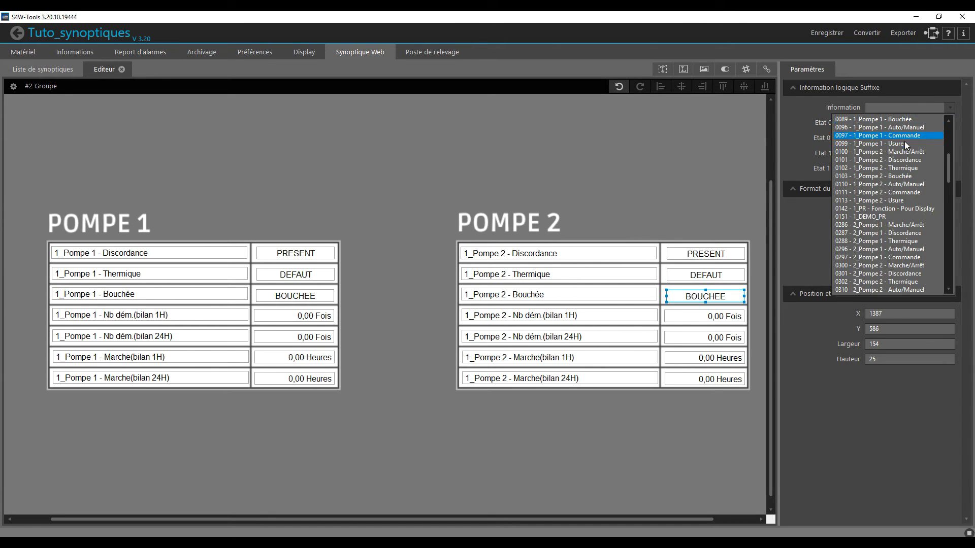
click(905, 183)
- Link the first two numeric values of the Pompe 2 table to Pompe 2 Nb dém.(bilan 1H) and Nb dém.(bilan 24H)
click(704, 317)
click(909, 107)
click(910, 177)
click(704, 338)
click(909, 107)
click(909, 177)
- Link the last two numeric values of the Pompe 2 table to Pompe 2 Marche(bilan 1H) and Marche(bilan 24H)
click(705, 358)
click(911, 107)
click(921, 184)
click(914, 107)
click(916, 193)
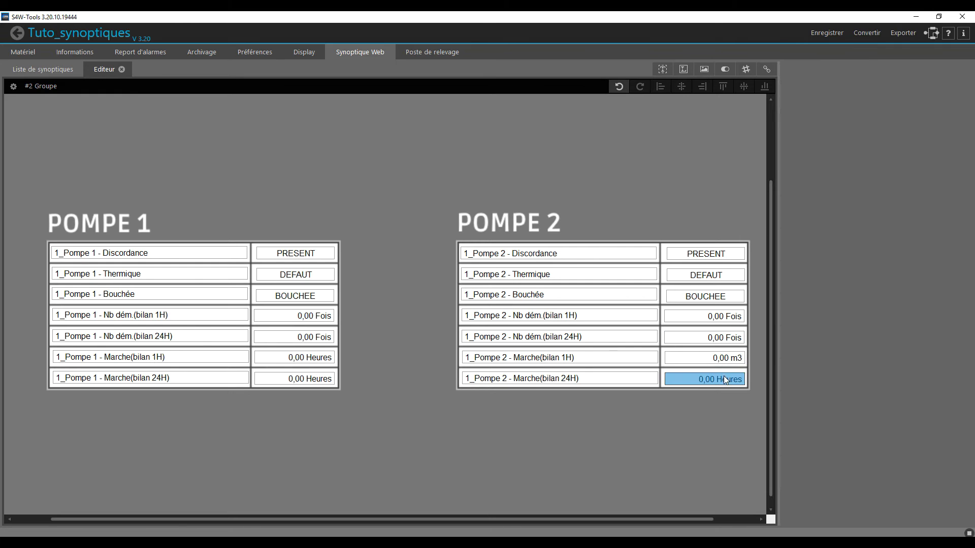
click(914, 107)
click(924, 225)
click(705, 379)
click(909, 108)
scroll(884, 182, up, 5)
click(902, 127)
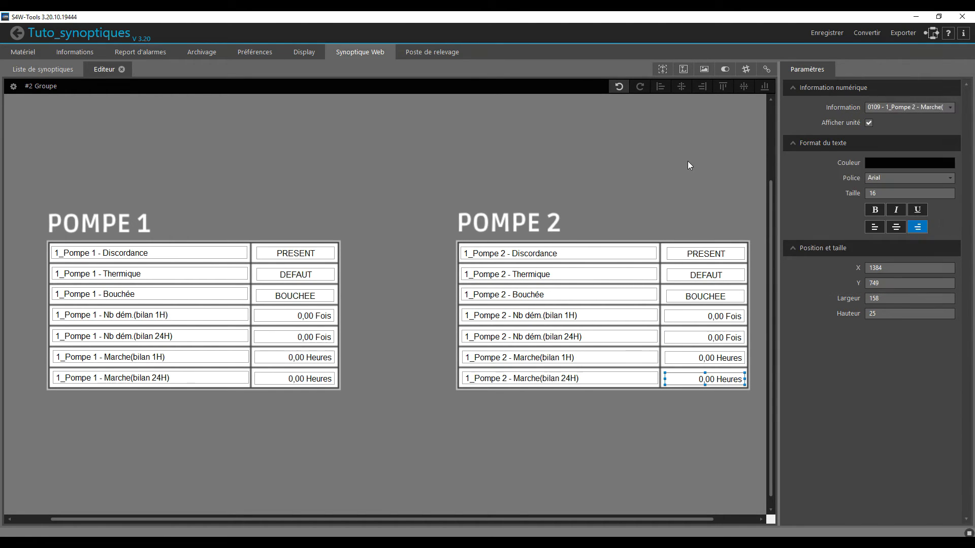
click(659, 169)
- Add a link element below the Pompe 1 table and enlarge it to about 222 wide and 117 high
scroll(658, 169, up, 5)
scroll(655, 170, down, 5)
scroll(396, 316, up, 5)
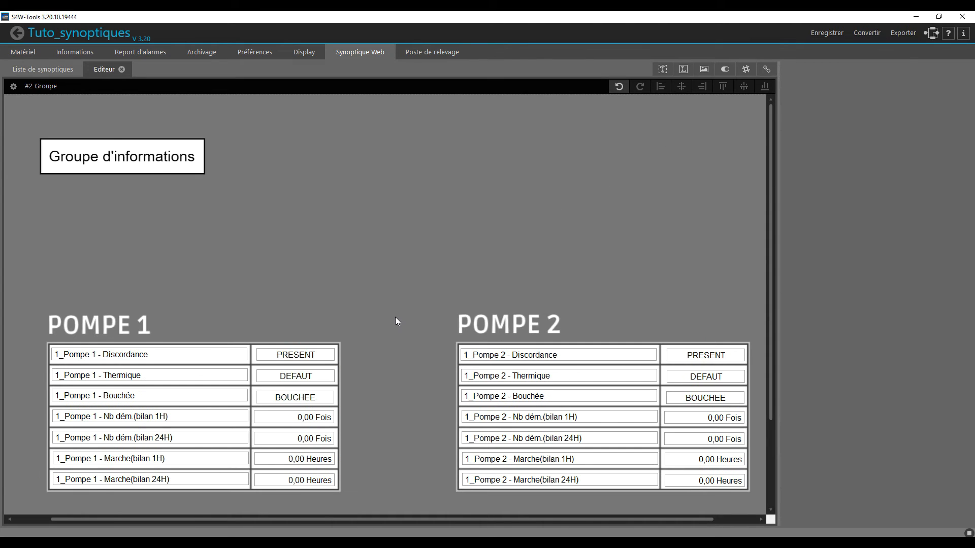
scroll(396, 320, down, 5)
scroll(440, 295, up, 5)
scroll(226, 224, down, 5)
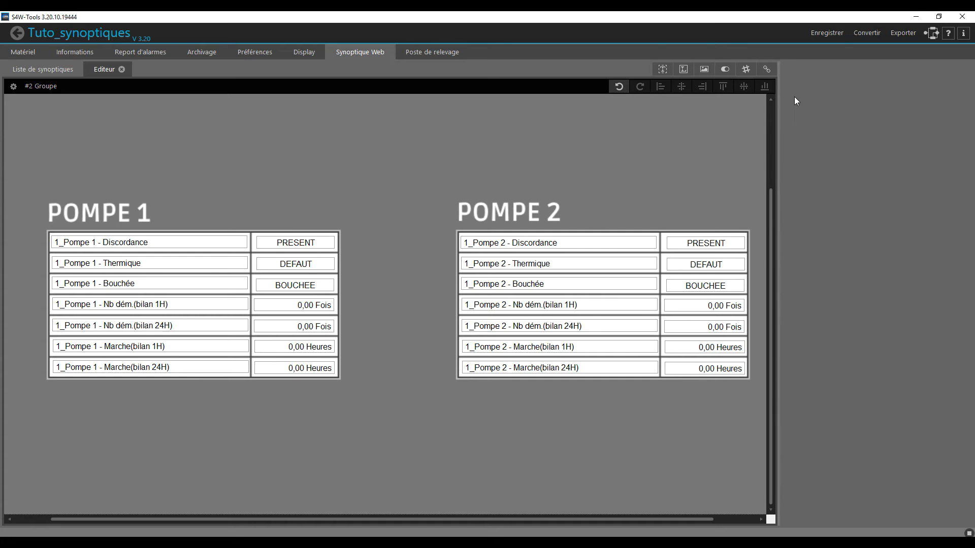
drag(771, 69, 63, 463)
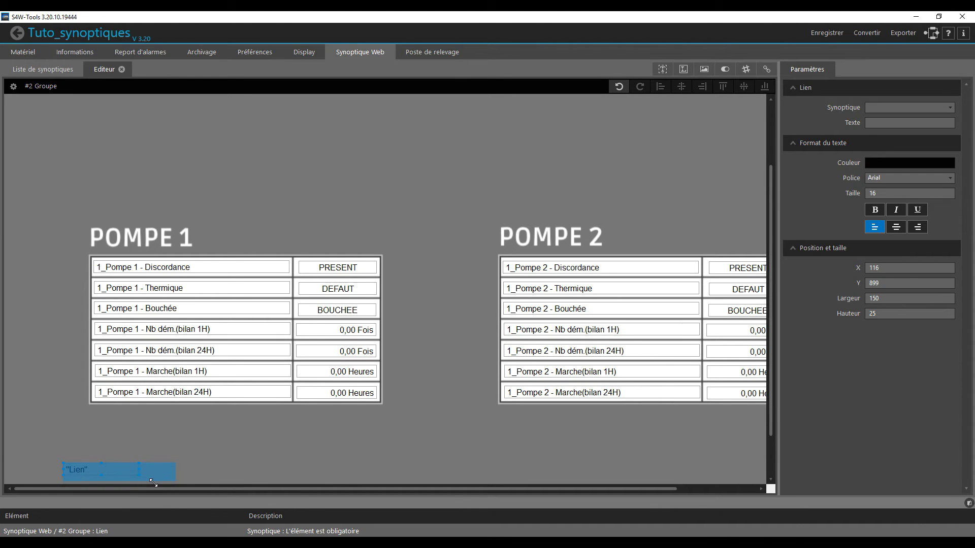
drag(155, 482, 154, 482)
scroll(156, 479, down, 3)
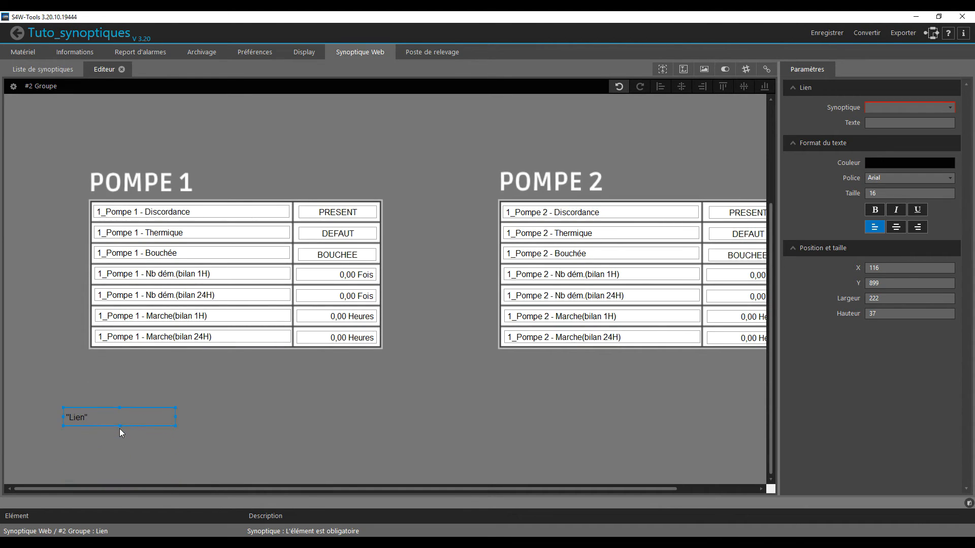
drag(119, 430, 120, 468)
- Point the new link to the #1 Poste de relevage synoptic and label it RETOUR in larger bold text
click(909, 107)
click(891, 115)
click(892, 122)
text(RETOUR)
click(874, 209)
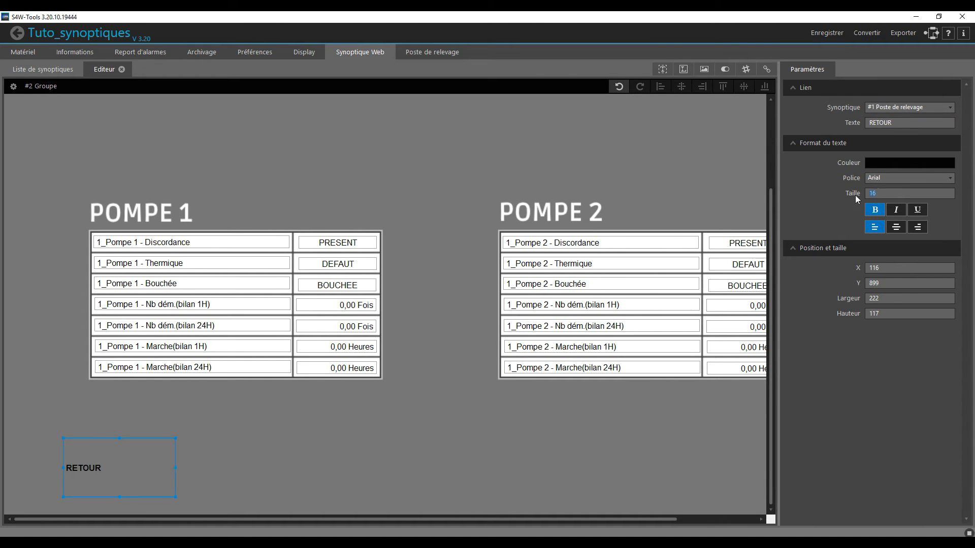
click(587, 464)
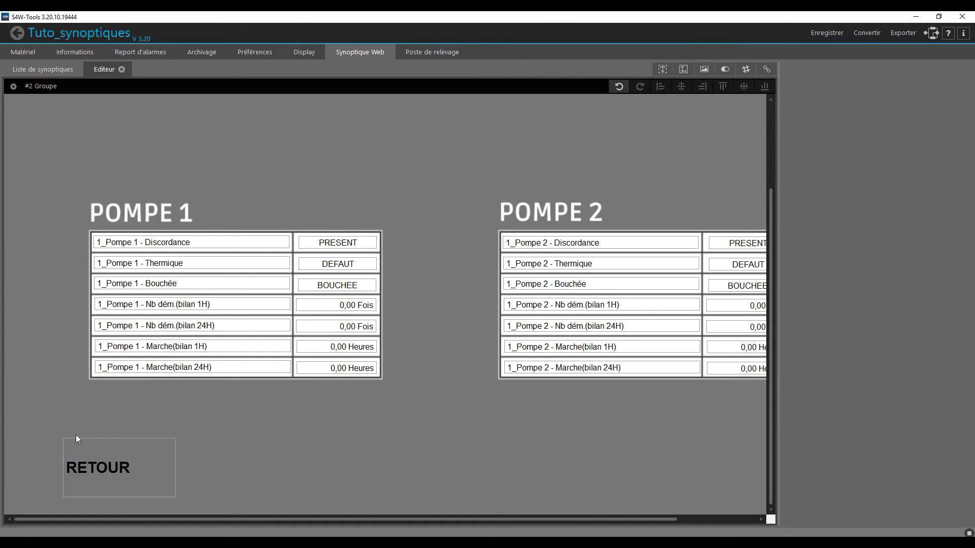
click(101, 475)
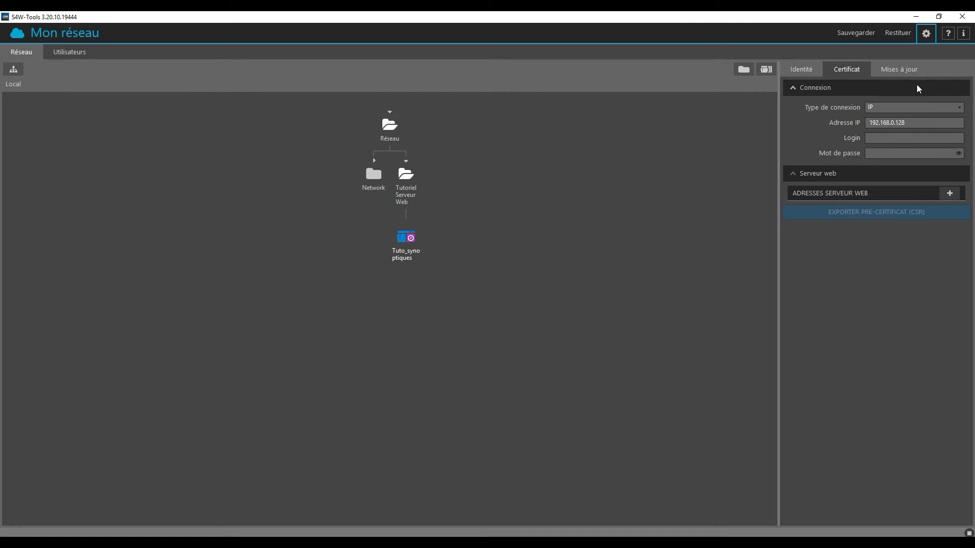
- Write the Tuto_synoptiques configuration to the device at 192.168.0.128, using login S4WTest and the account password, and accept the update
click(884, 71)
click(896, 181)
text(S4WTest)
key(Tab)
text(•••••••••••)
click(891, 213)
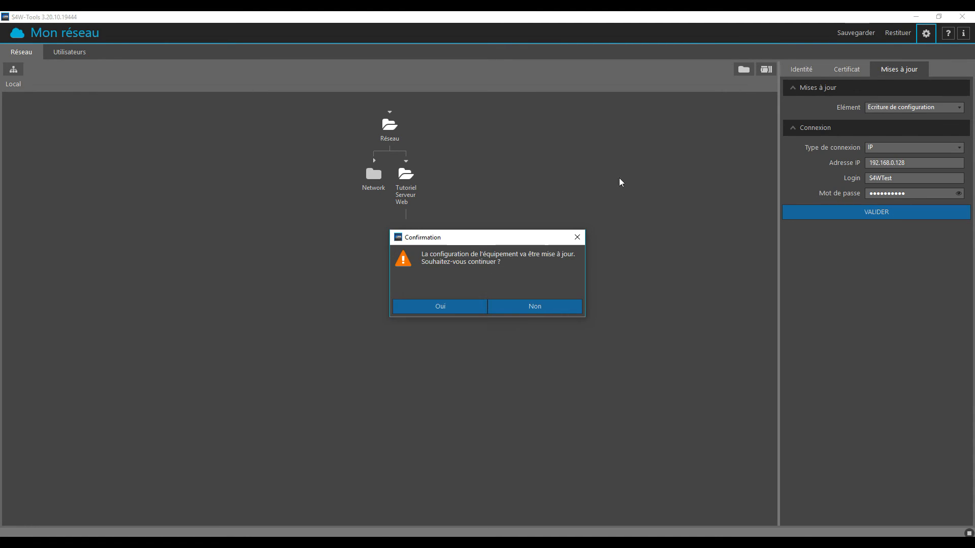
click(433, 306)
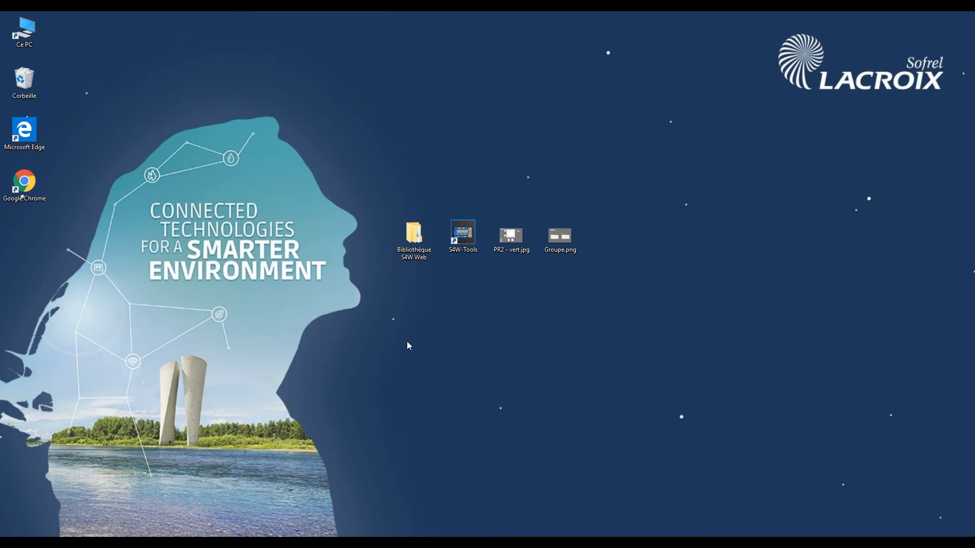
- Switch to Google Chrome in a maximized window and open the device's web server at 192.168.0.128
drag(25, 182, 362, 238)
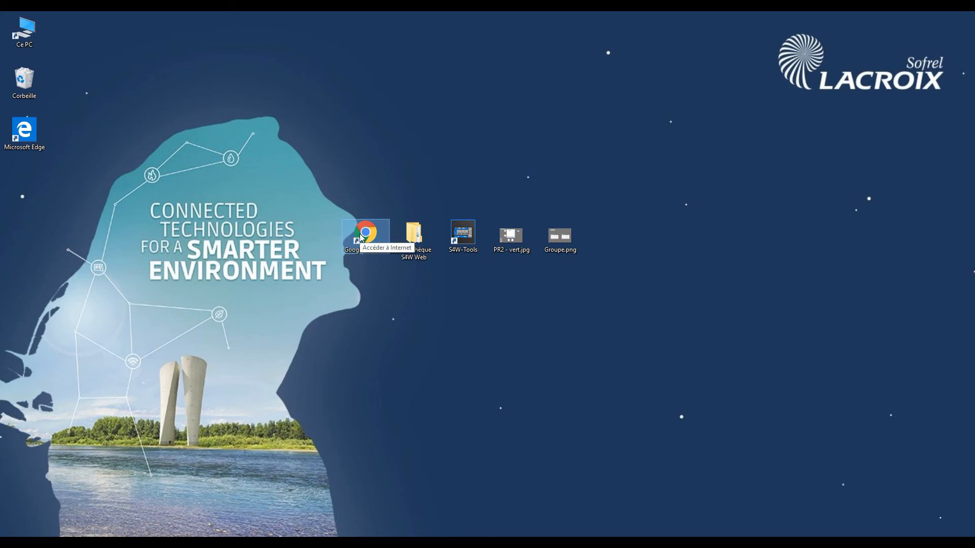
double_click(362, 237)
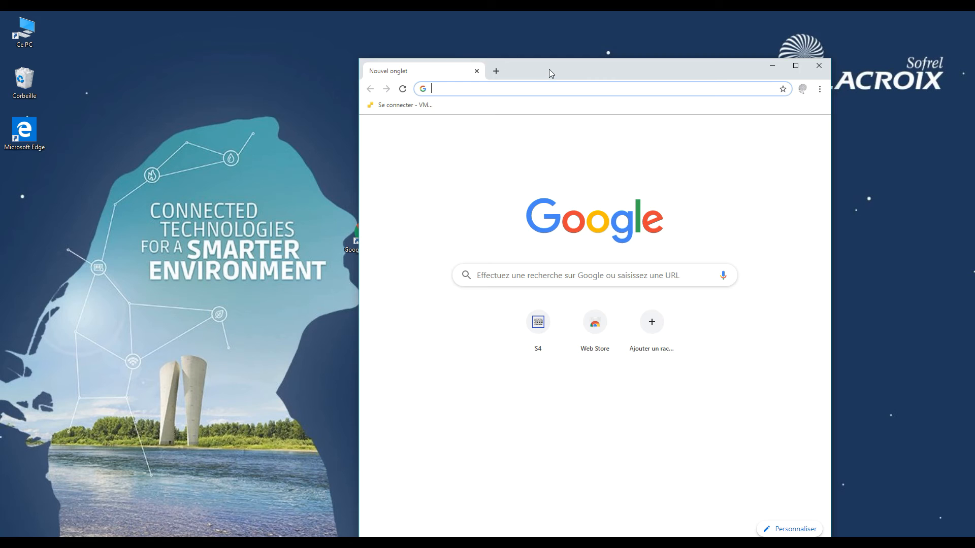
double_click(549, 72)
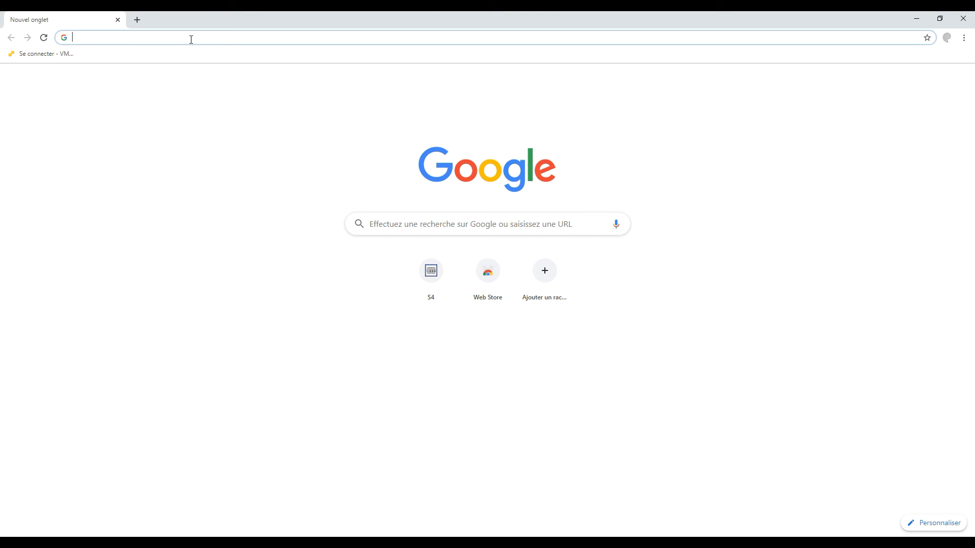
text(192.168.0.128)
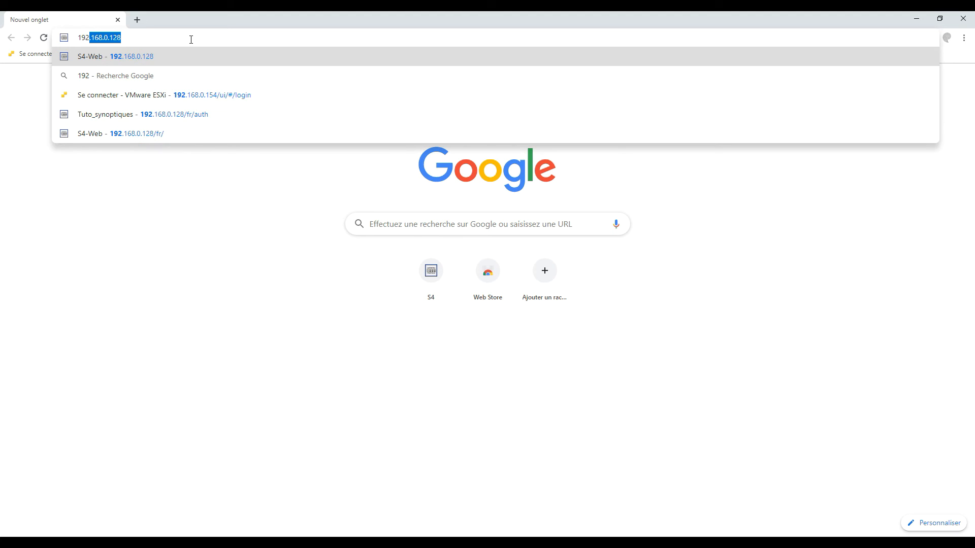
click(152, 53)
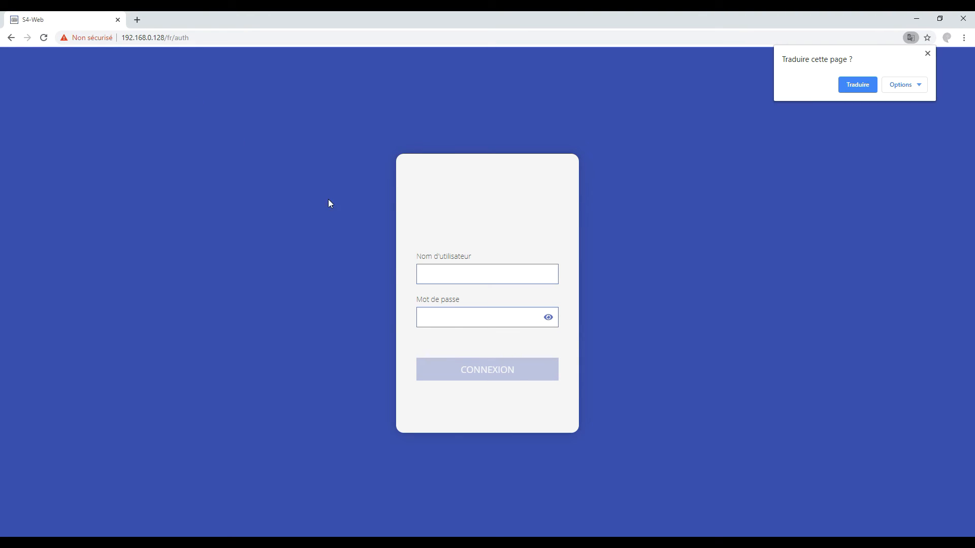
- Log in to the S4-Web server as S4WTest with the account password
click(471, 274)
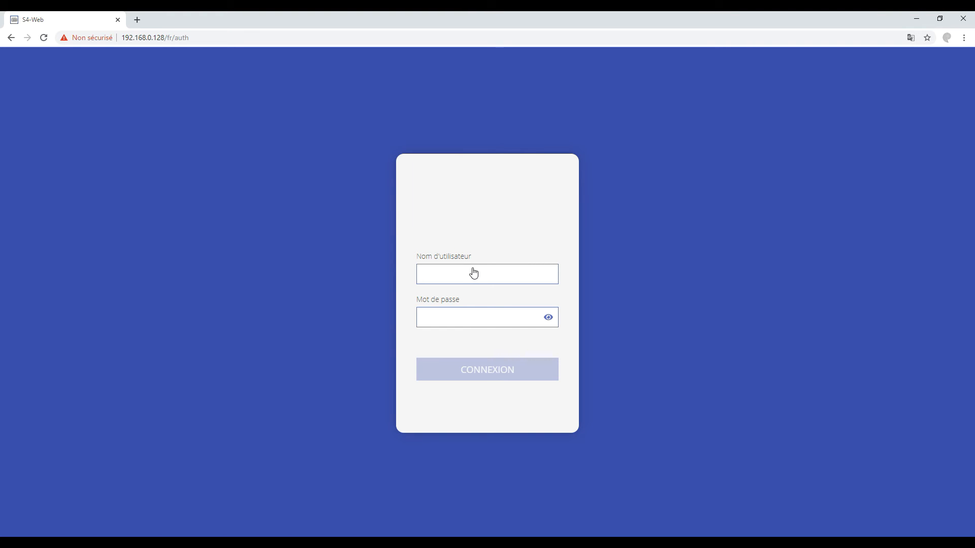
text(S4WTest)
key(BackSpace)
text(Test)
key(Tab)
text(••••••••)
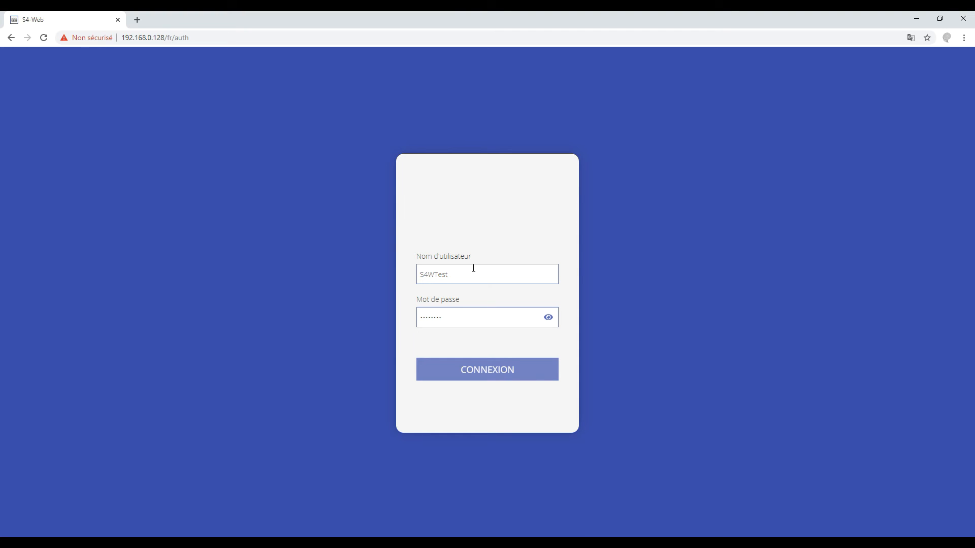
click(505, 370)
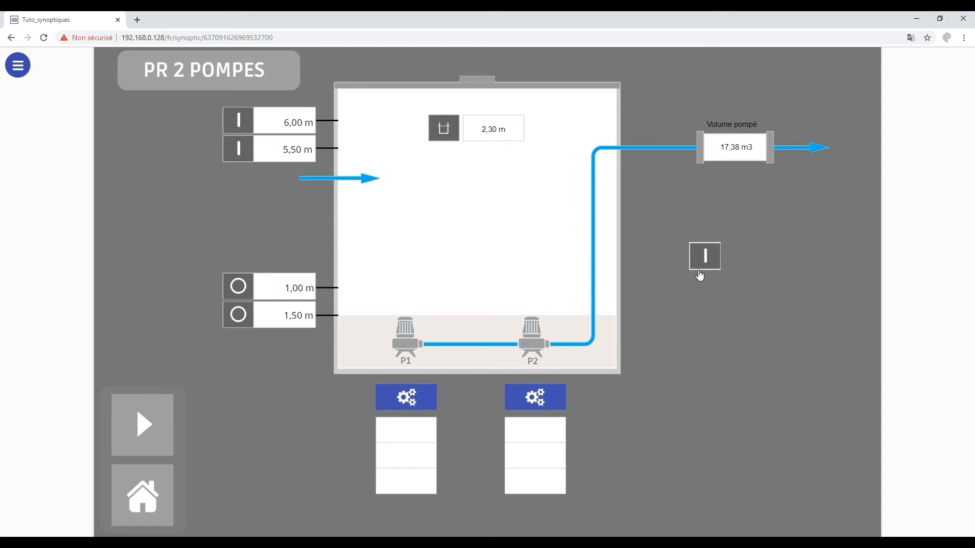
- Examine the current value of 4_Réarmement instrusion in the États courants list
click(17, 66)
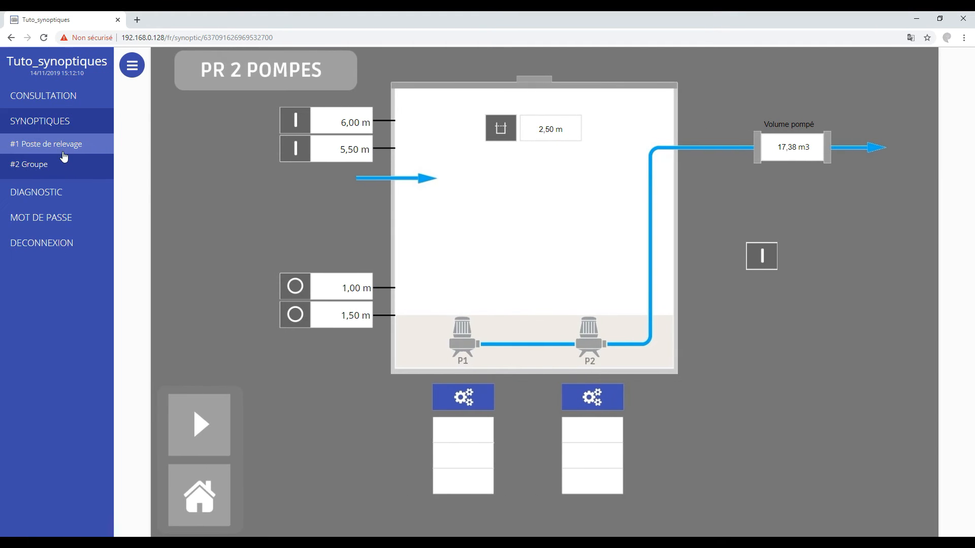
click(50, 104)
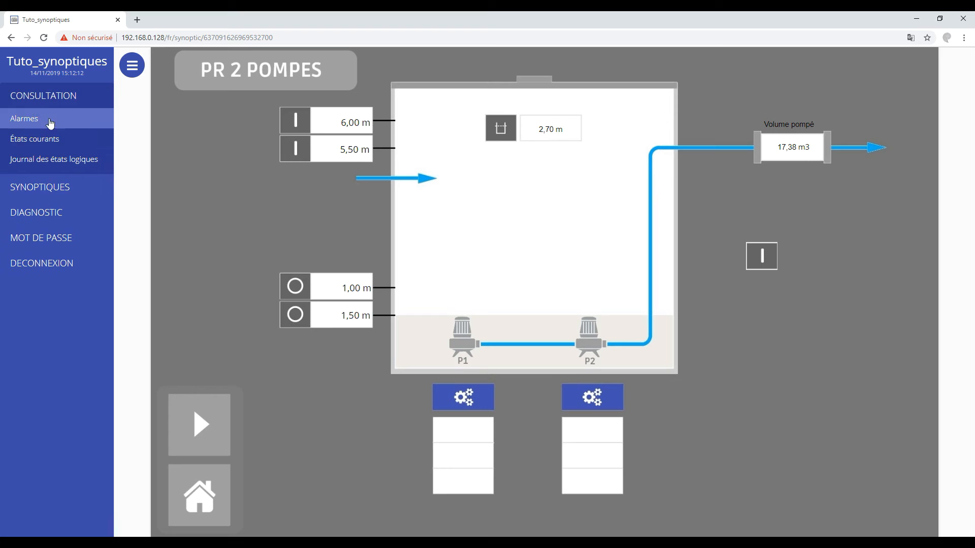
click(56, 147)
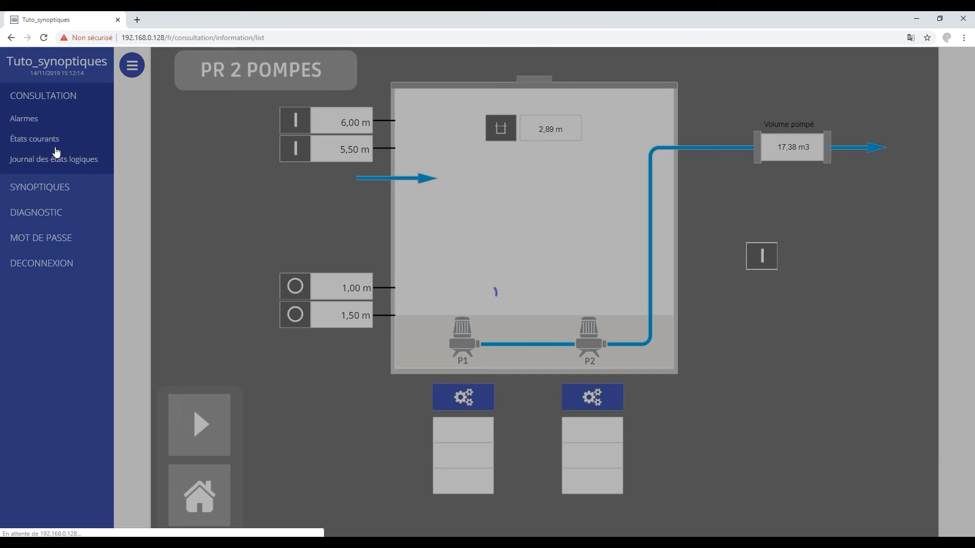
drag(970, 139, 968, 391)
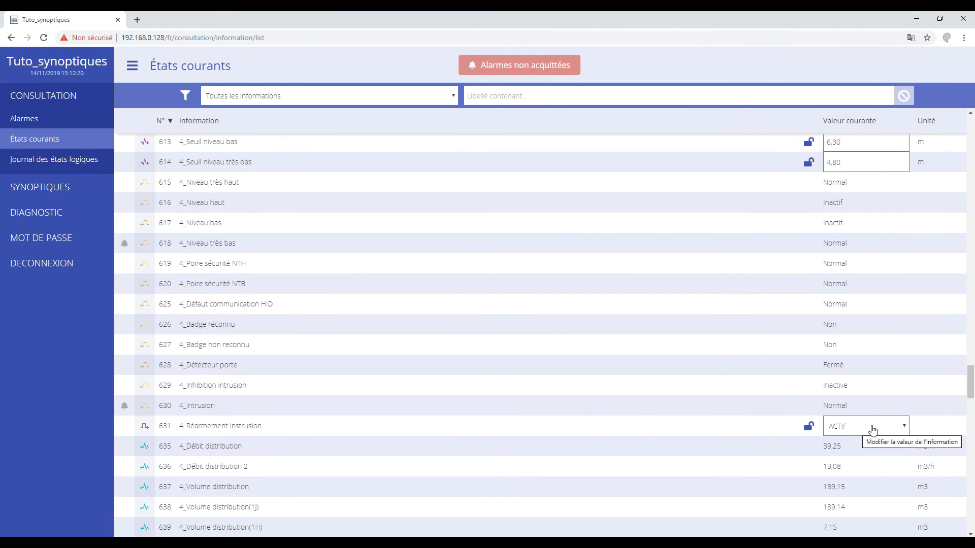
- Return to the #1 Poste de relevage synoptic and recheck 4_Réarmement instrusion in the États courants list
click(41, 188)
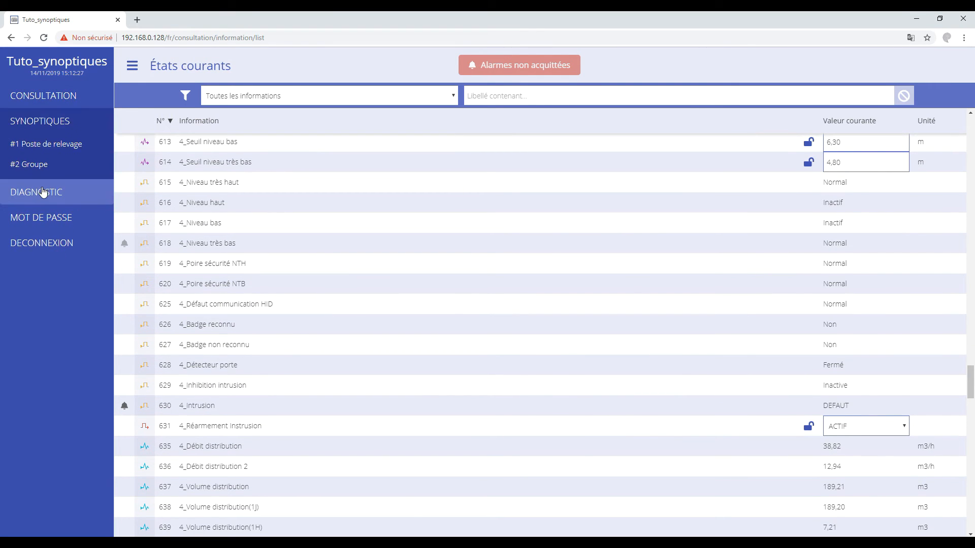
click(46, 144)
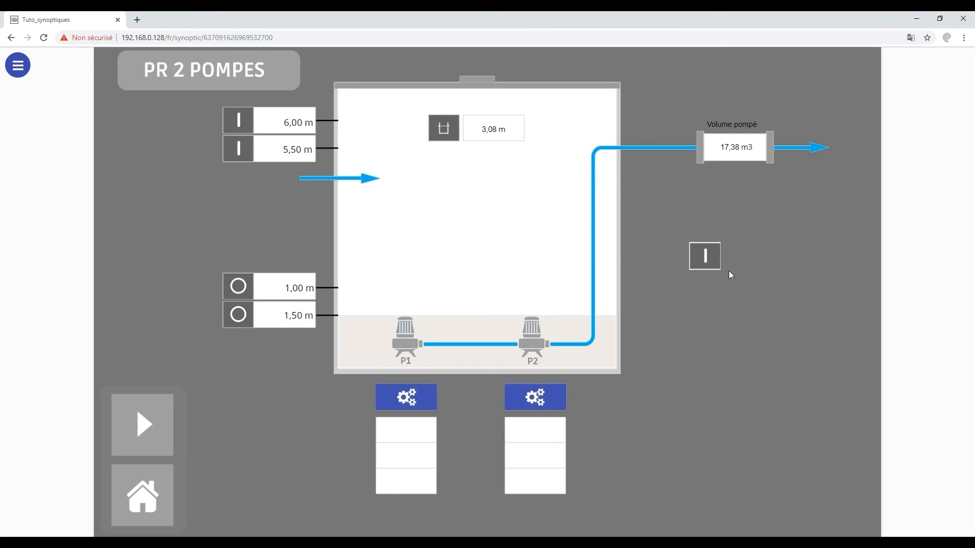
click(9, 70)
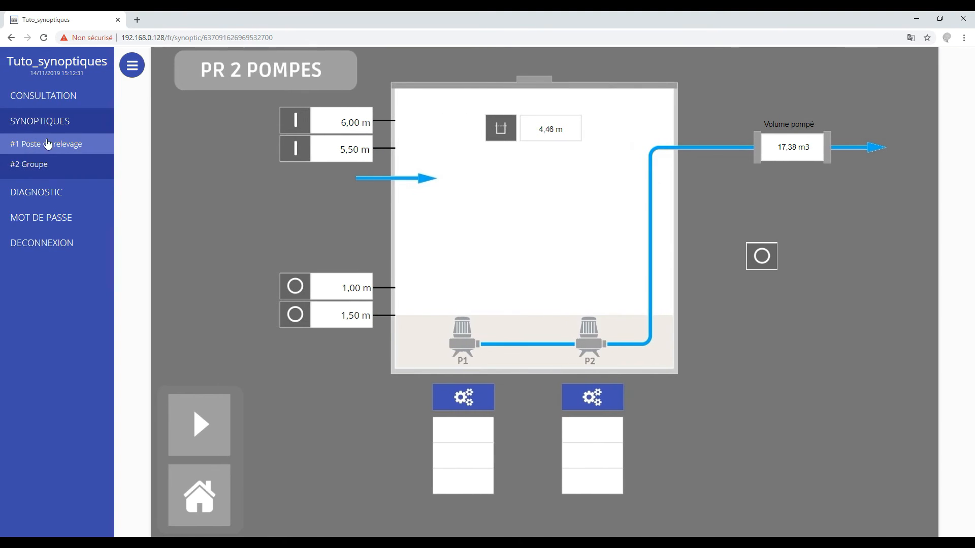
click(36, 96)
click(35, 139)
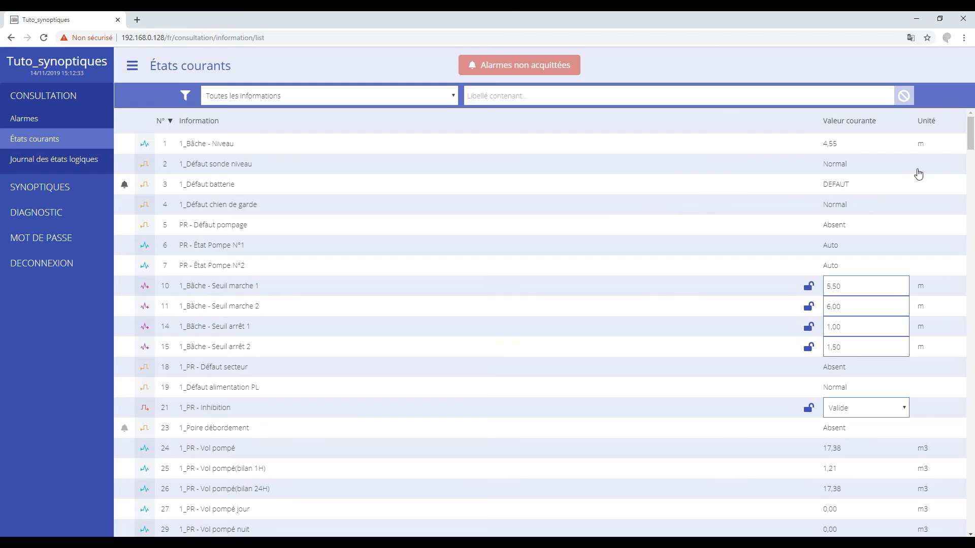
drag(970, 133, 972, 400)
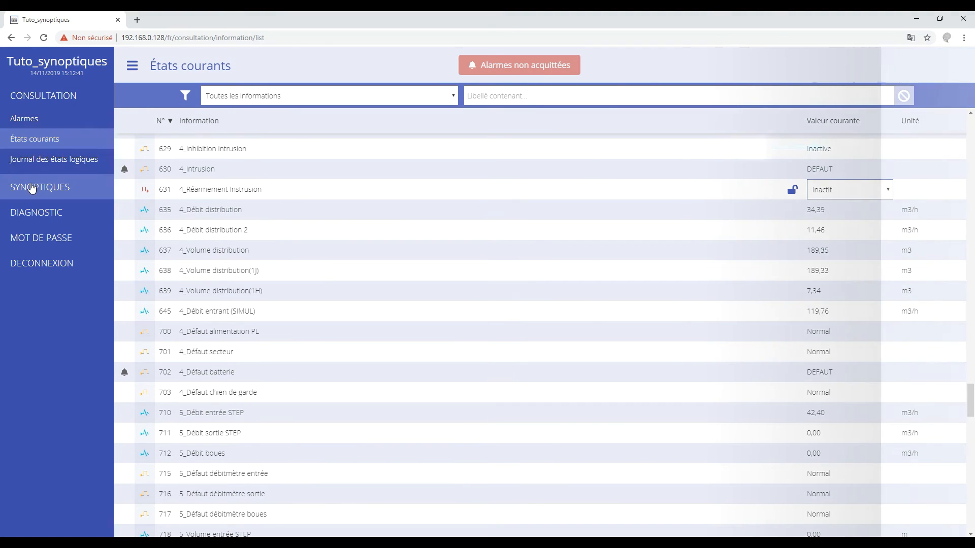
- Test the synoptic links by going from #1 Poste de relevage to #2 Groupe and back through RETOUR
click(39, 187)
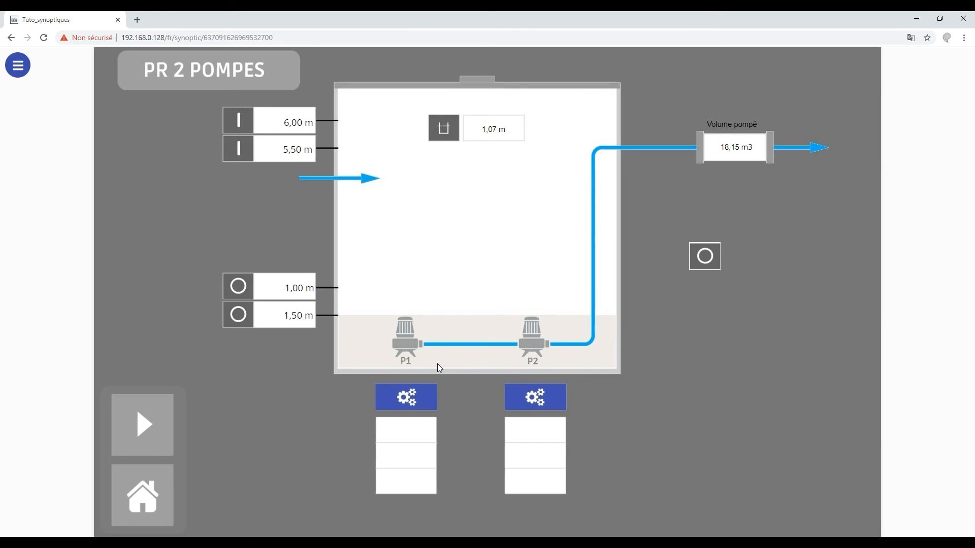
click(151, 431)
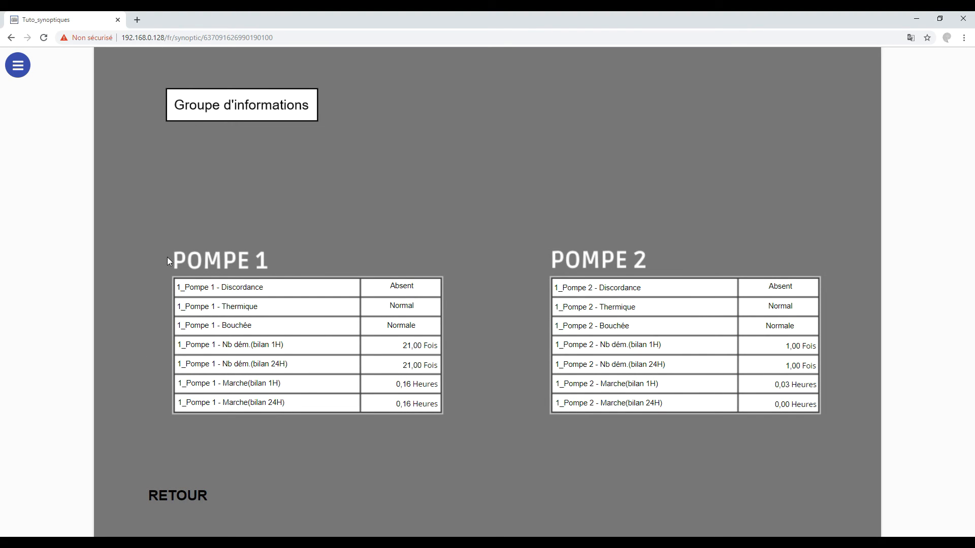
click(178, 497)
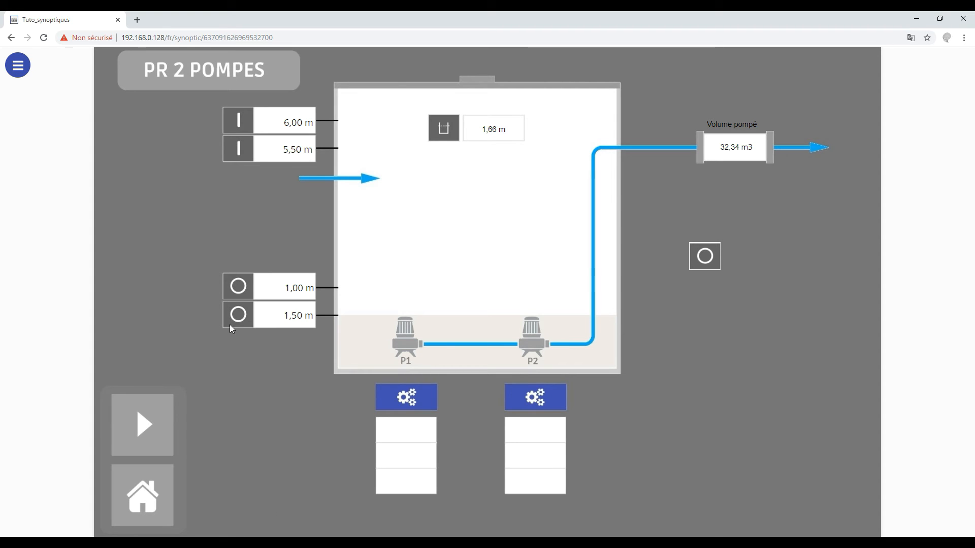
- Look over the Consultation pages on offer and open the diagnostic Journal de fonctionnement
click(18, 66)
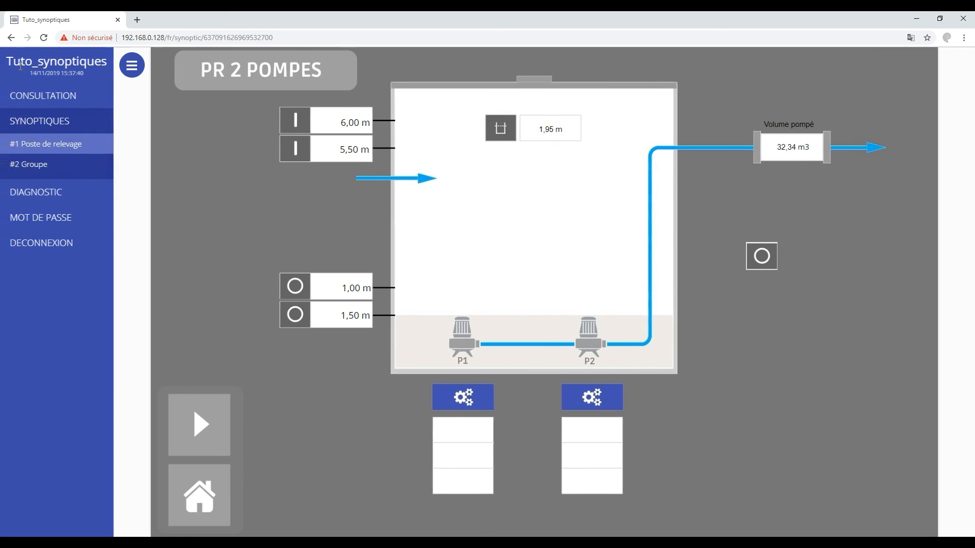
click(64, 99)
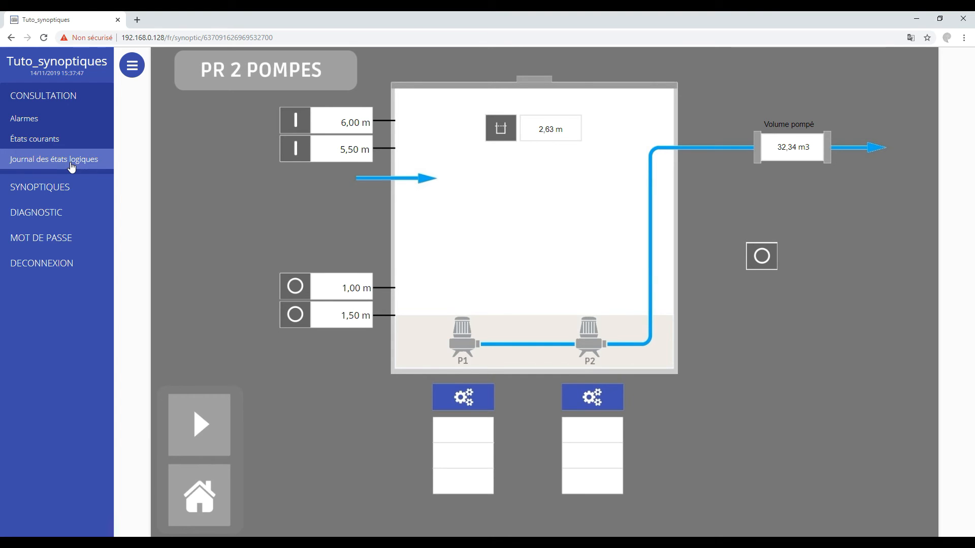
click(63, 211)
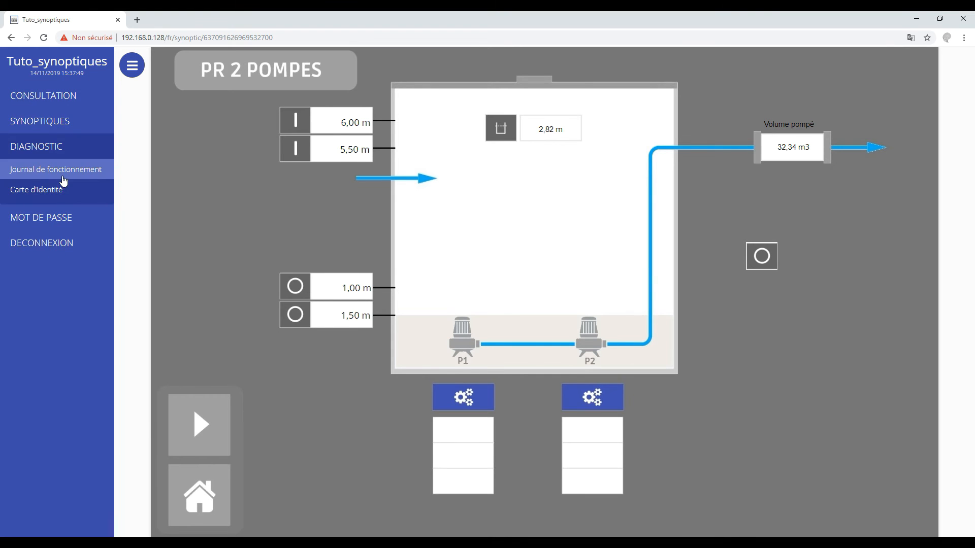
click(63, 173)
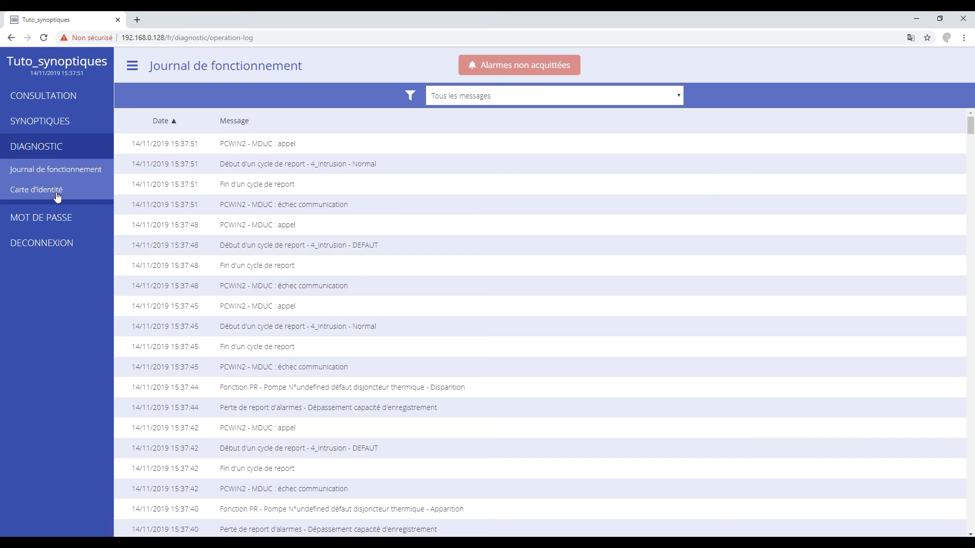
- View the device's Carte d'identité and the new password form, then cancel without changing the password
click(57, 196)
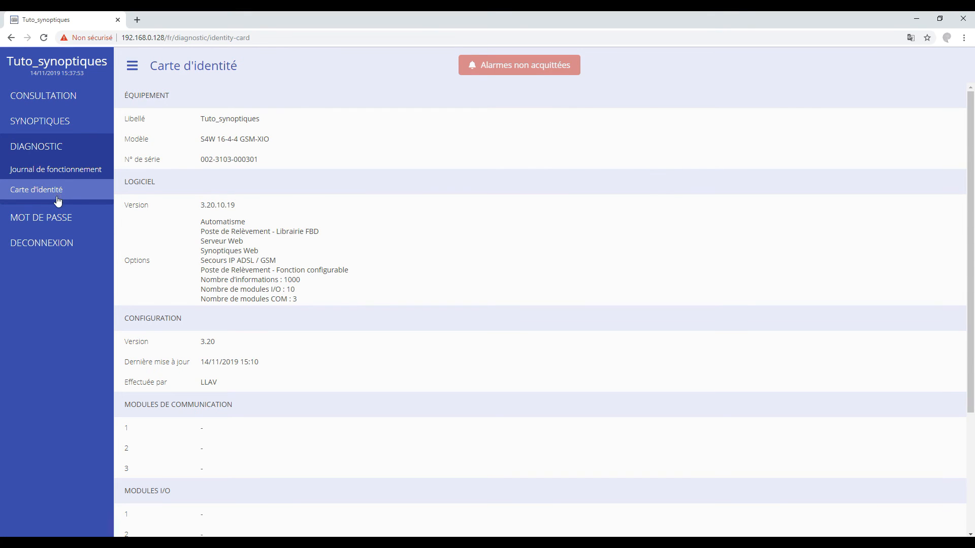
click(56, 219)
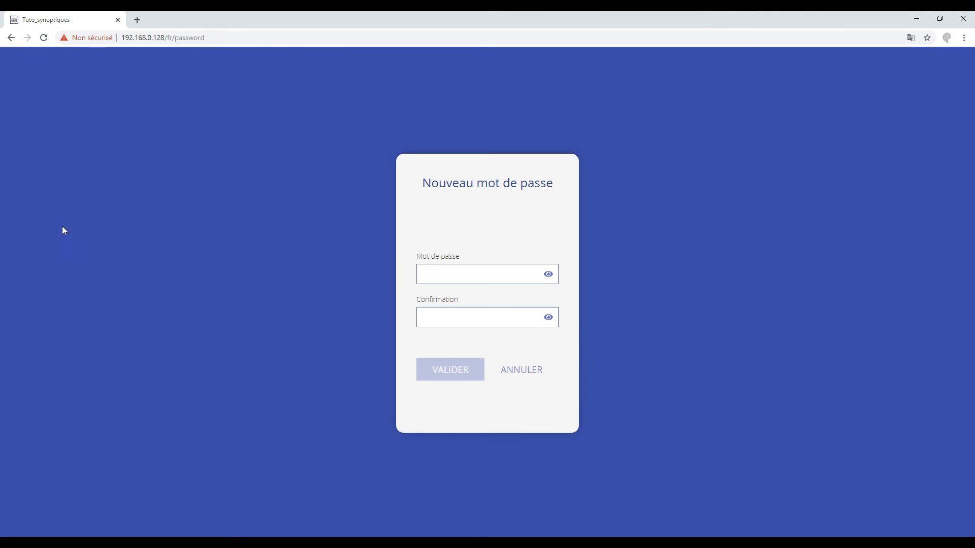
click(522, 370)
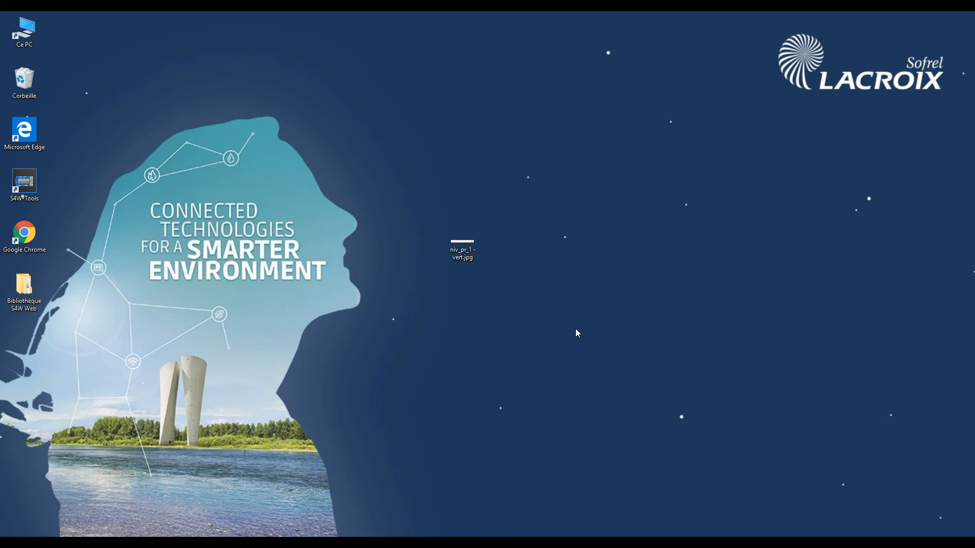
- Examine the level strip picture niv_pr_1 - vert.jpg from the desktop, then put the viewer aside
click(468, 254)
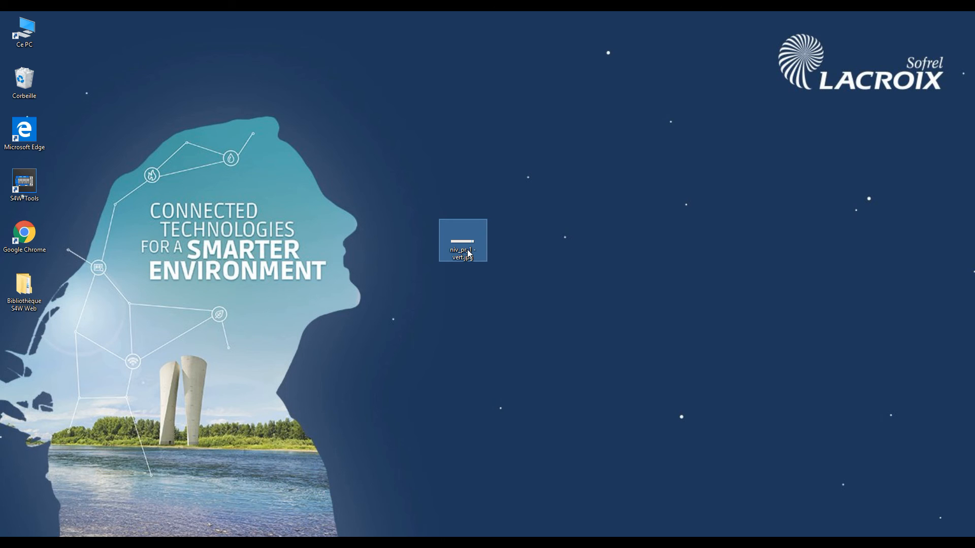
double_click(468, 254)
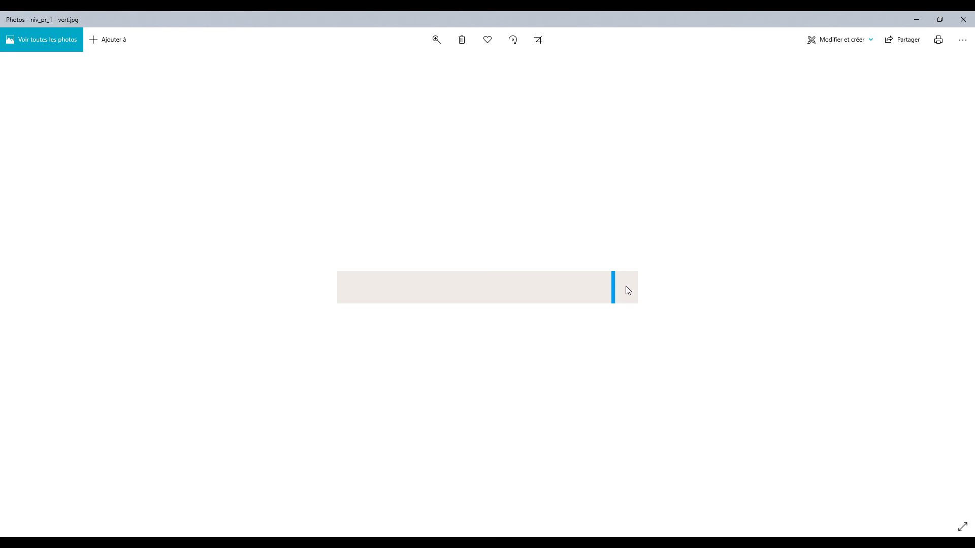
click(919, 23)
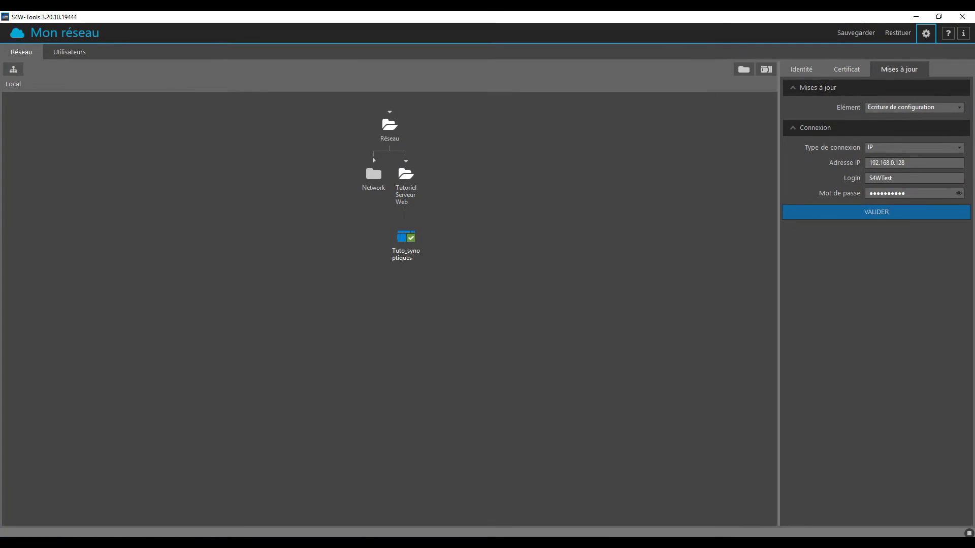
double_click(417, 242)
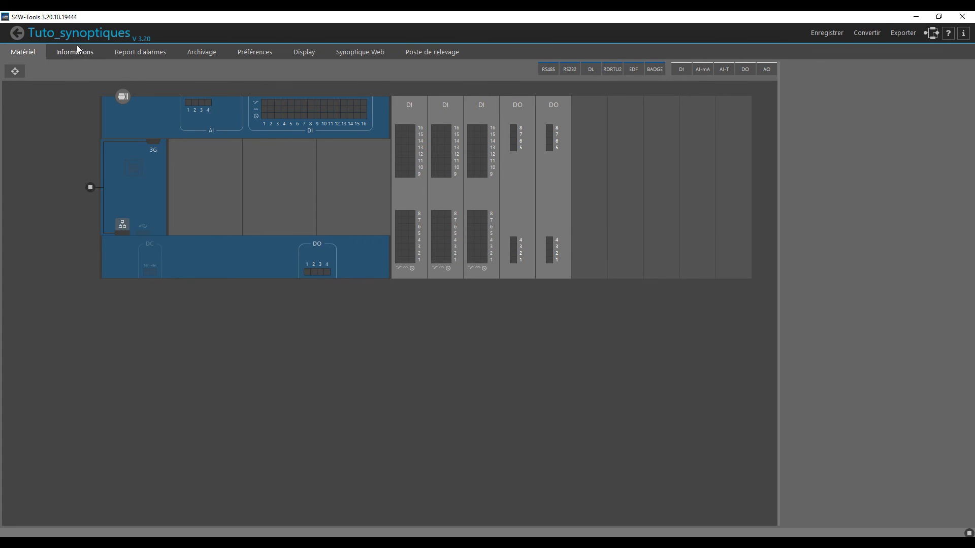
- In S4W-Tools, examine the 1_Bargraph_1 to 1_Bargraph_7 informations and the threshold settings of the first two
click(77, 51)
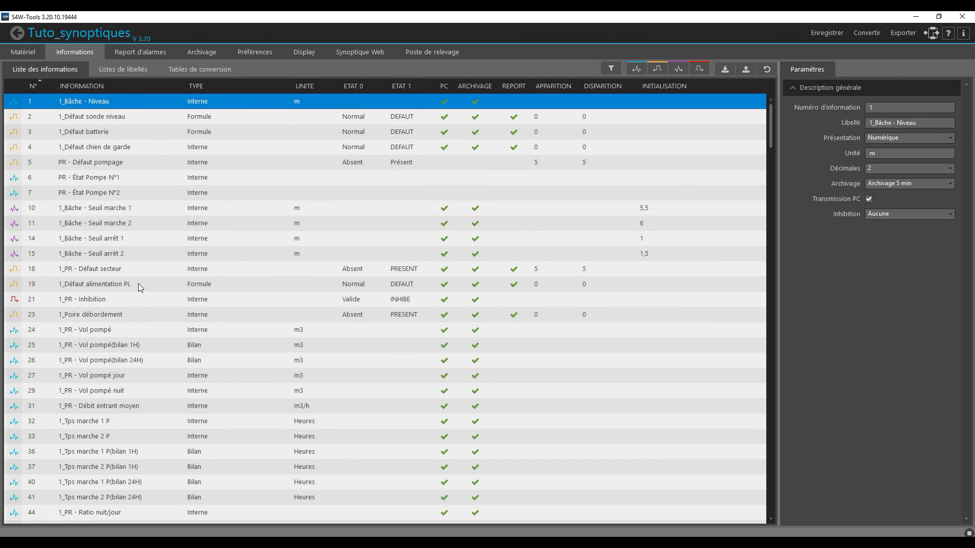
scroll(139, 284, down, 6)
click(99, 299)
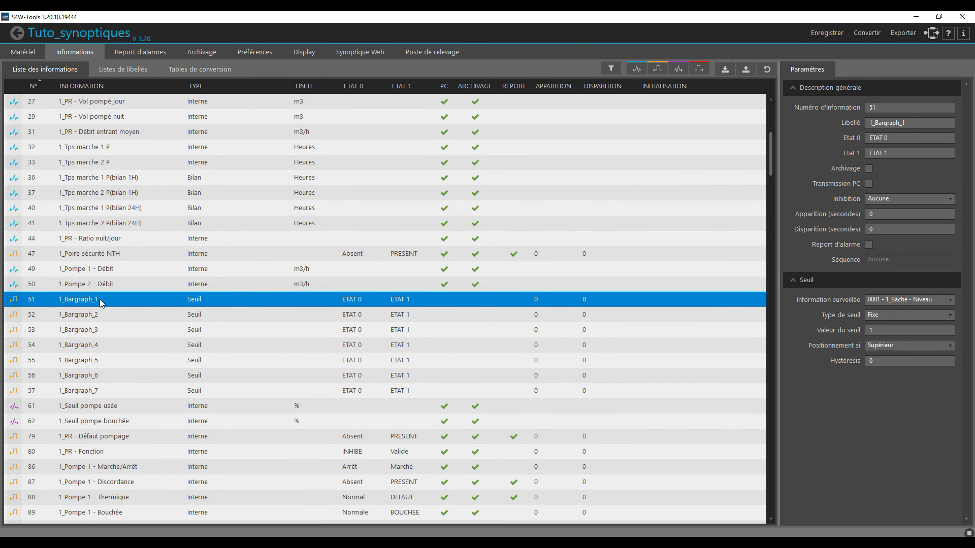
shift+click(99, 376)
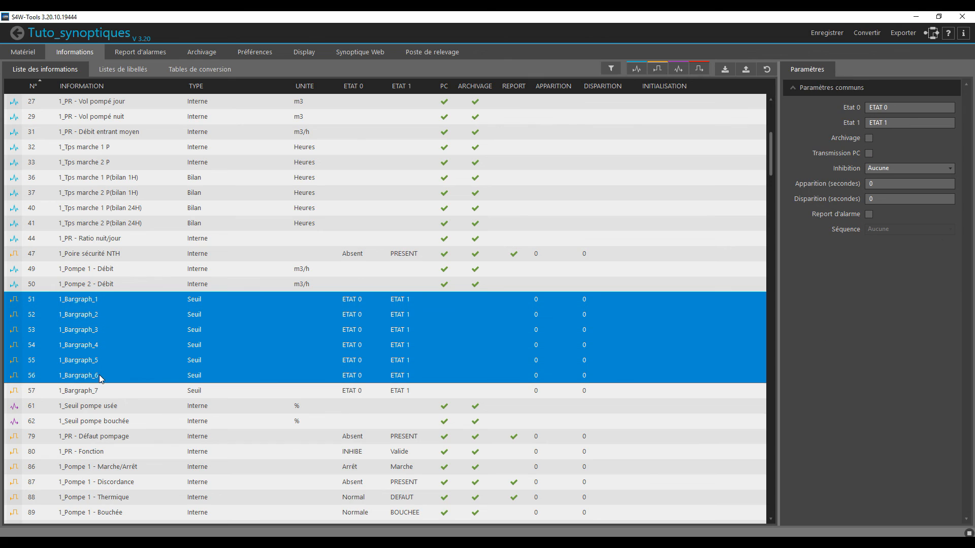
click(122, 314)
click(126, 302)
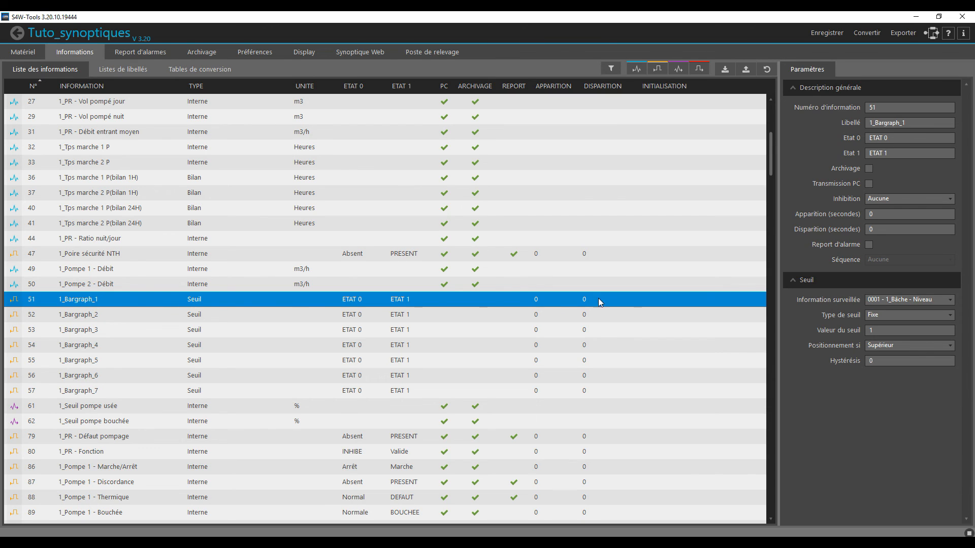
drag(882, 330, 852, 330)
click(179, 315)
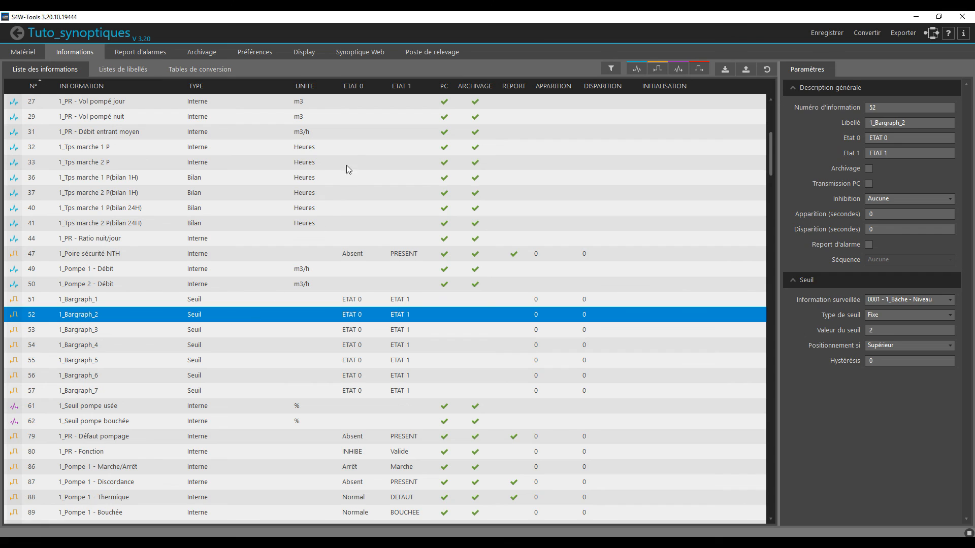
- Open the #1 Poste de relevage synoptic and add a logical image information in the tank with niv_pr_1 - vert.jpg as Image Etat 1
click(366, 55)
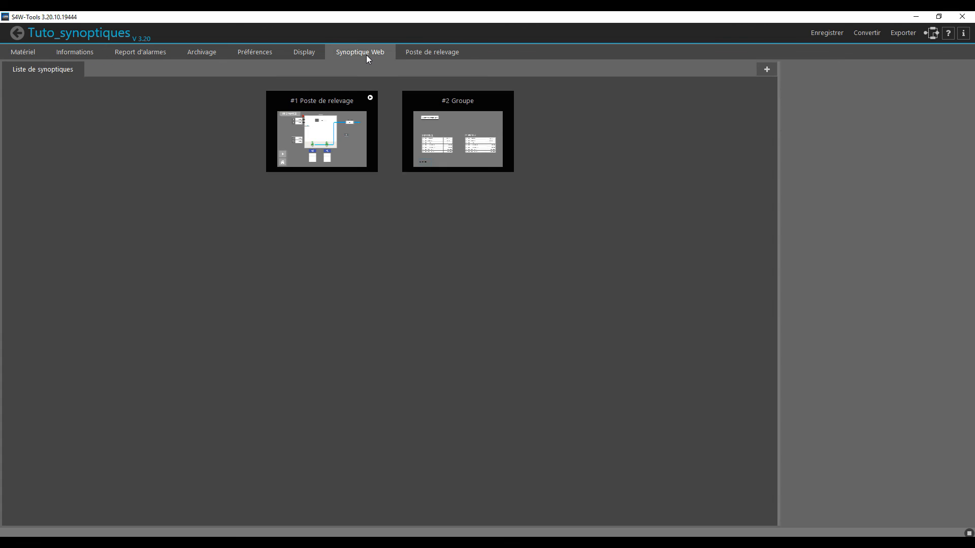
click(320, 149)
double_click(320, 149)
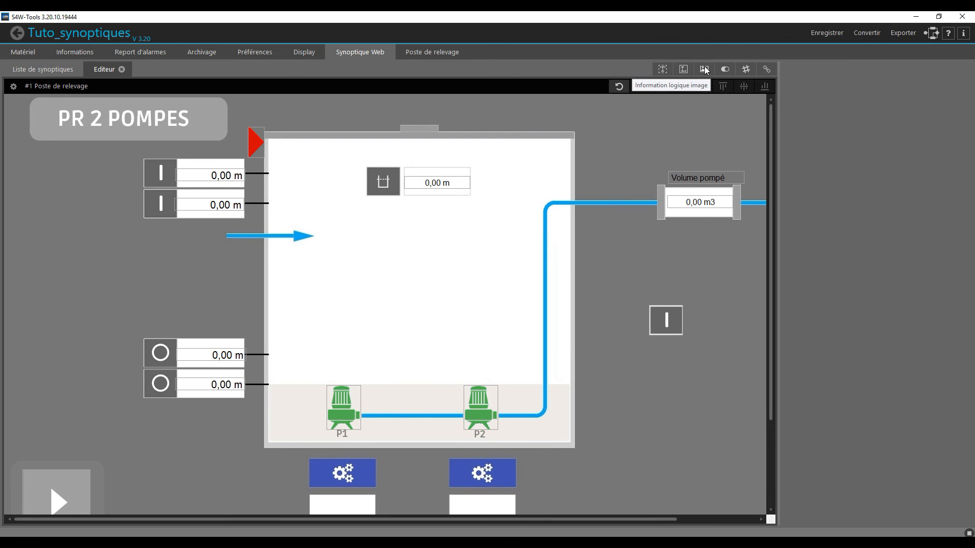
drag(706, 71, 414, 319)
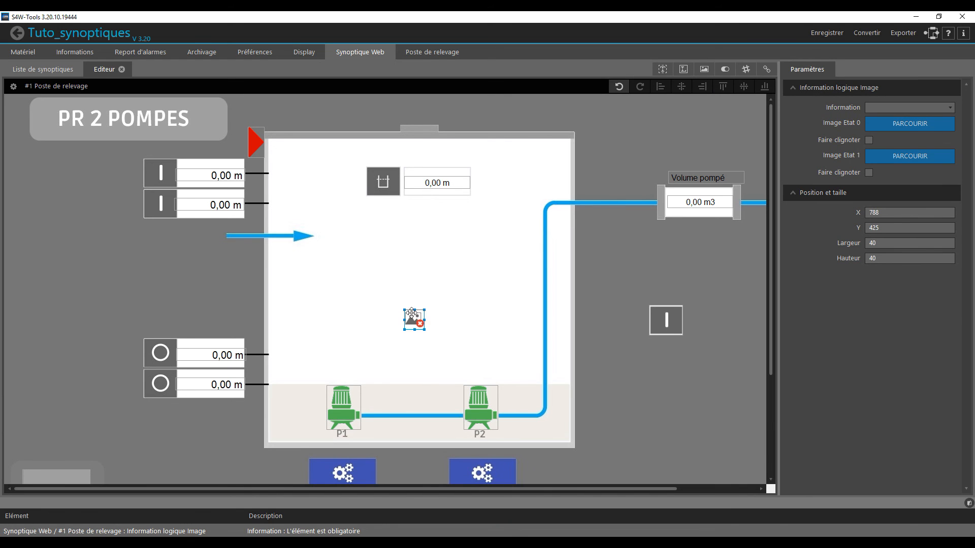
click(888, 157)
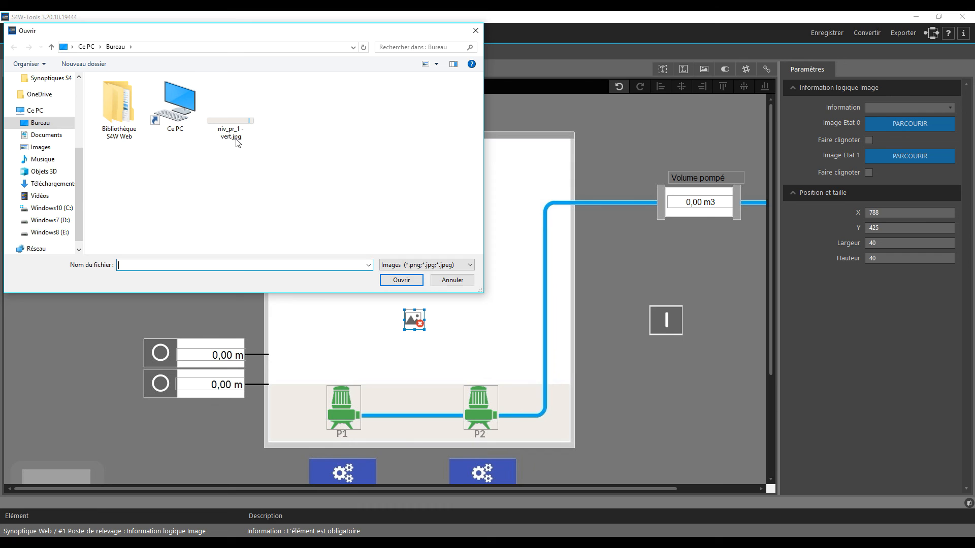
double_click(230, 128)
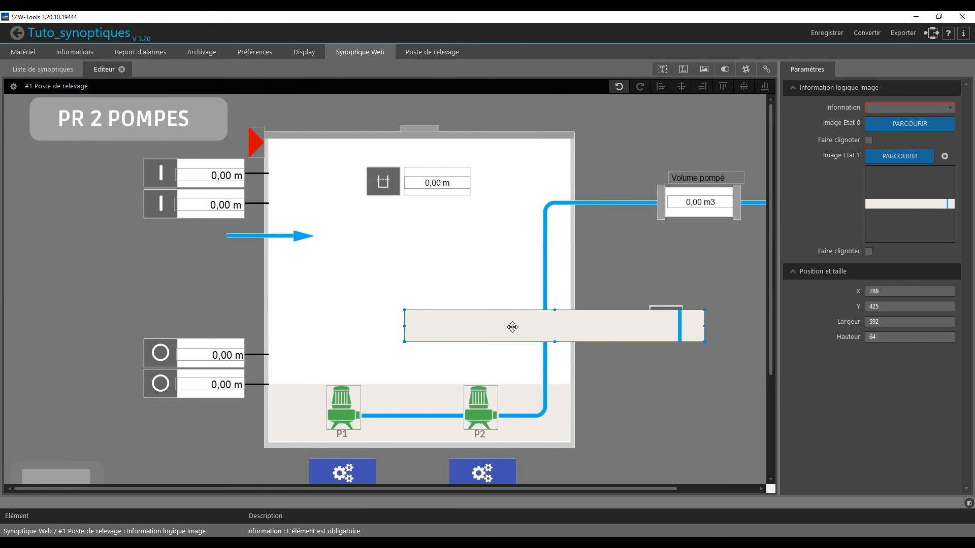
- Link the strip image to 0051 - 1_Bargraph_1 and place it just above the tank's bottom band at X 522, Y 508
click(906, 109)
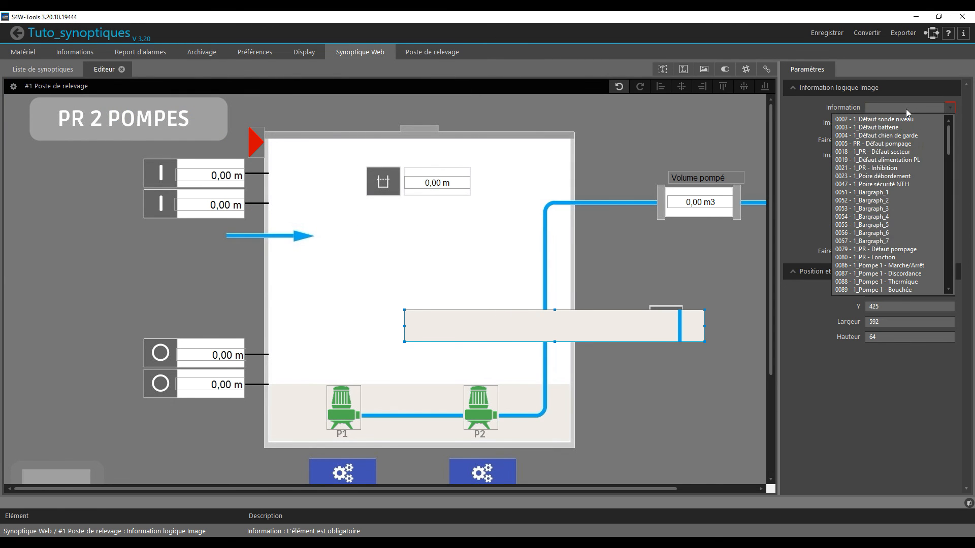
click(895, 192)
drag(541, 334, 414, 371)
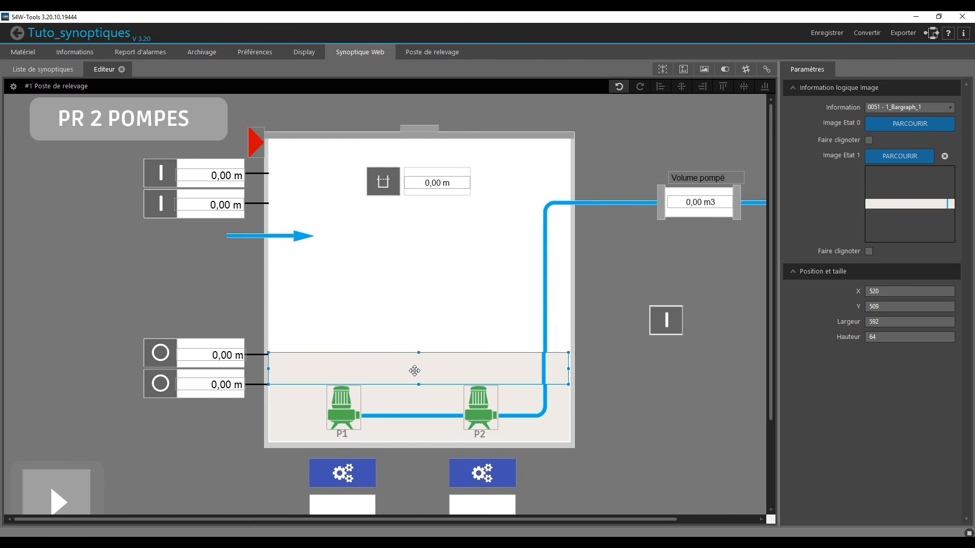
key(Right)
key(Right)
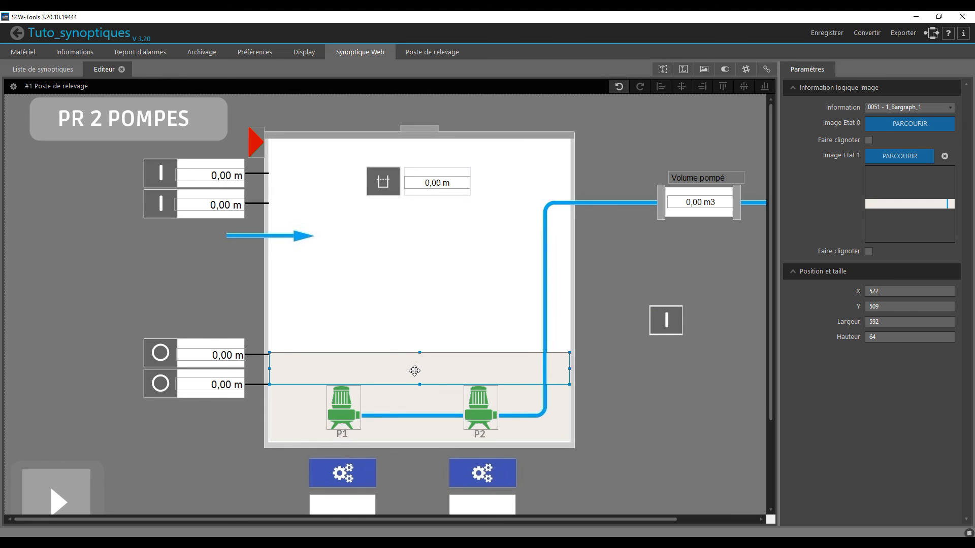
key(Up)
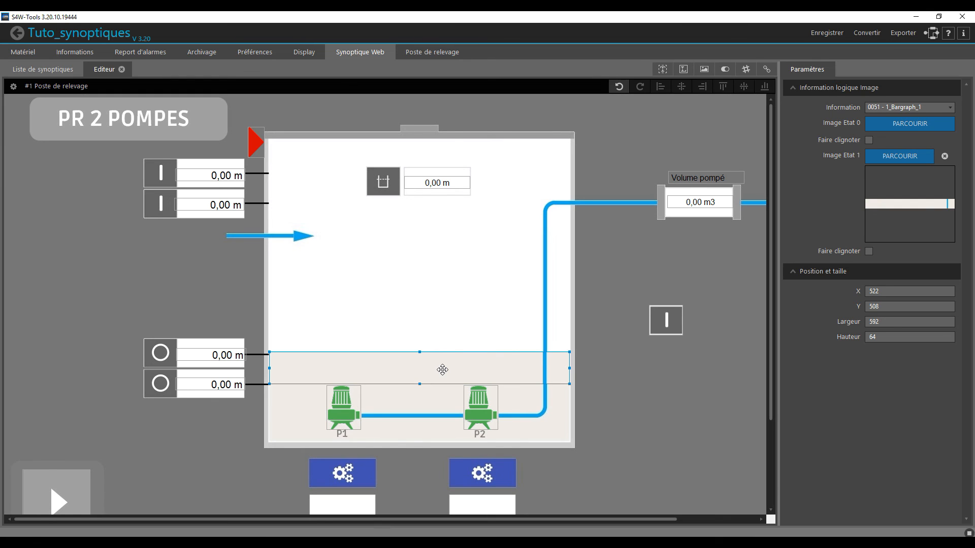
- Duplicate the level strip upward, then duplicate the pair, to stack four adjoining strips in the tank
drag(442, 370, 451, 339)
drag(244, 294, 618, 399)
drag(527, 348, 521, 271)
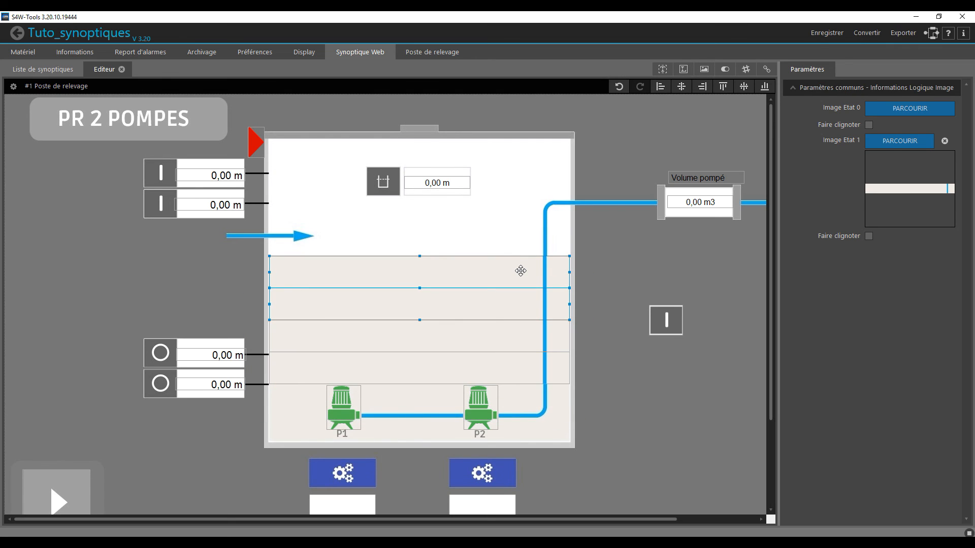
- Link the three copied level strips, from lowest to highest, to 1_Bargraph_2, 1_Bargraph_3 and 1_Bargraph_4
click(558, 339)
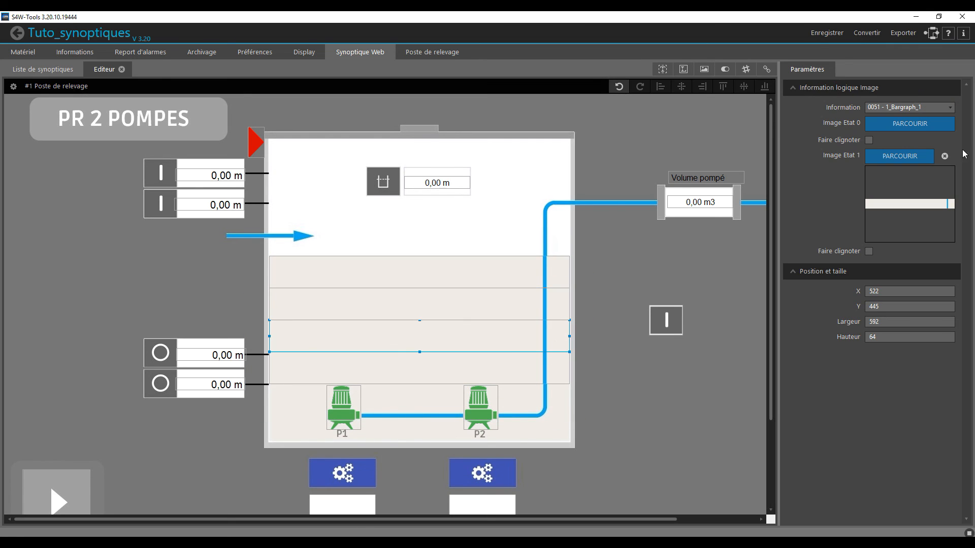
click(904, 107)
click(889, 131)
click(538, 297)
click(901, 109)
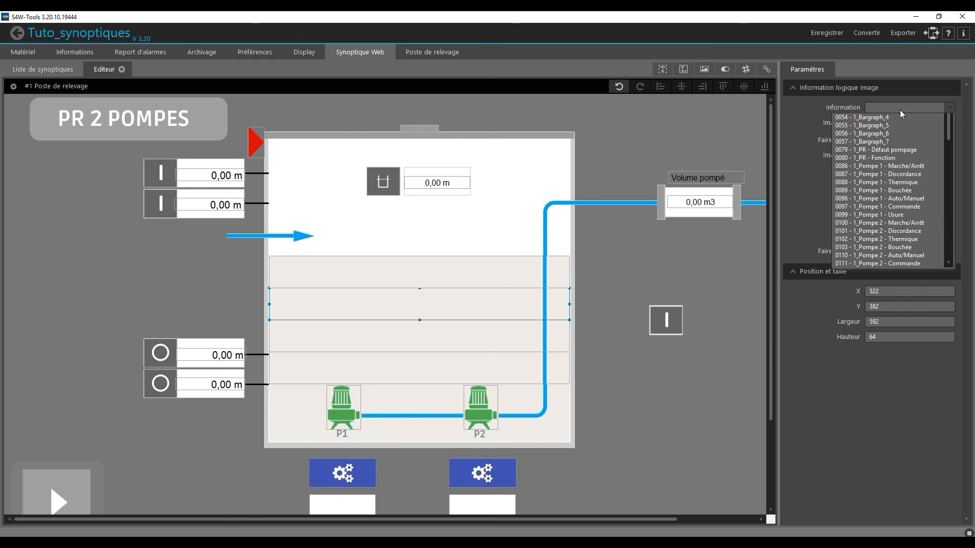
scroll(888, 152, up, 2)
click(884, 137)
click(478, 282)
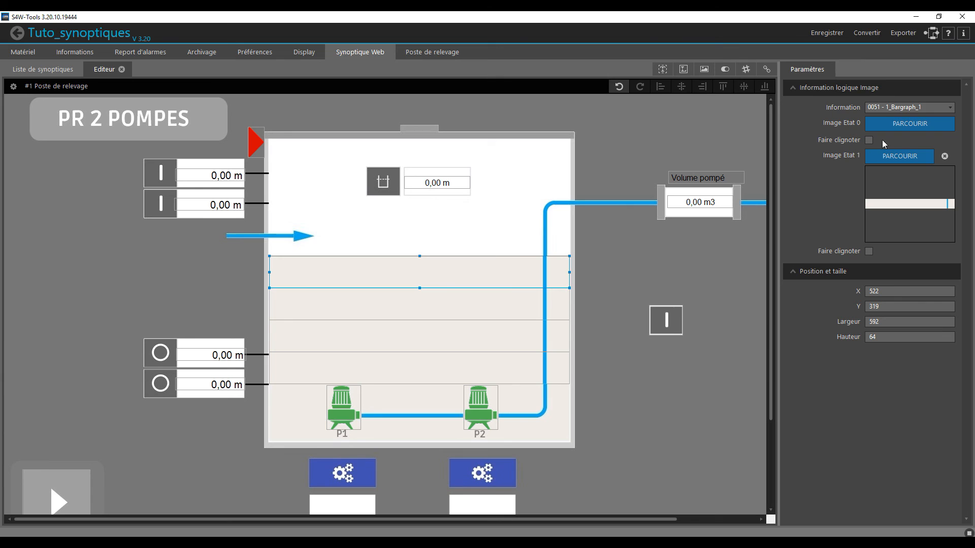
click(918, 107)
click(886, 137)
click(667, 269)
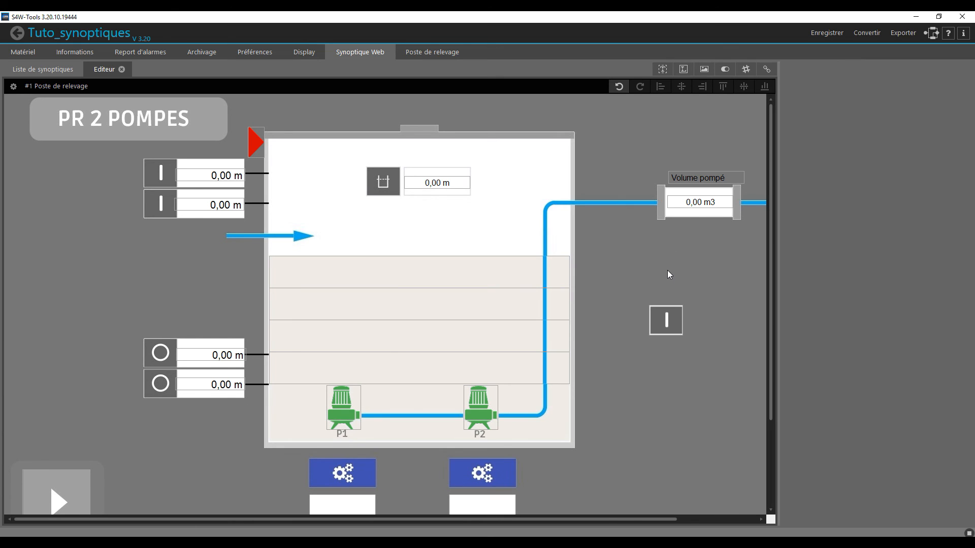